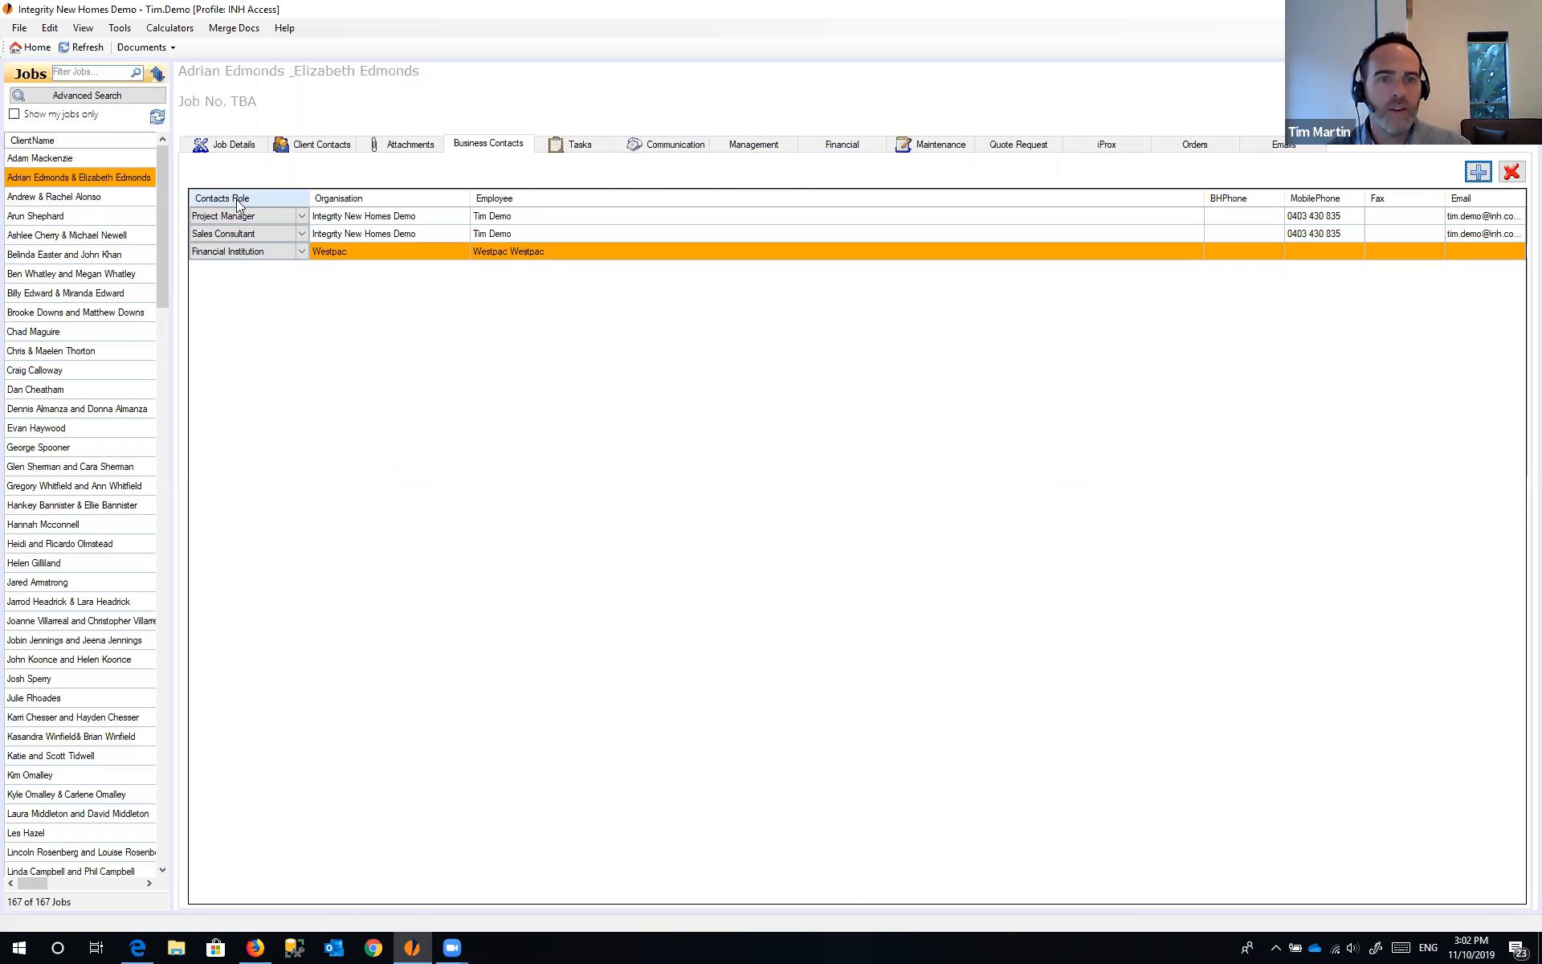
# - View the available contact roles for the Westpac entry in the job's business contacts
pyautogui.click(301, 252)
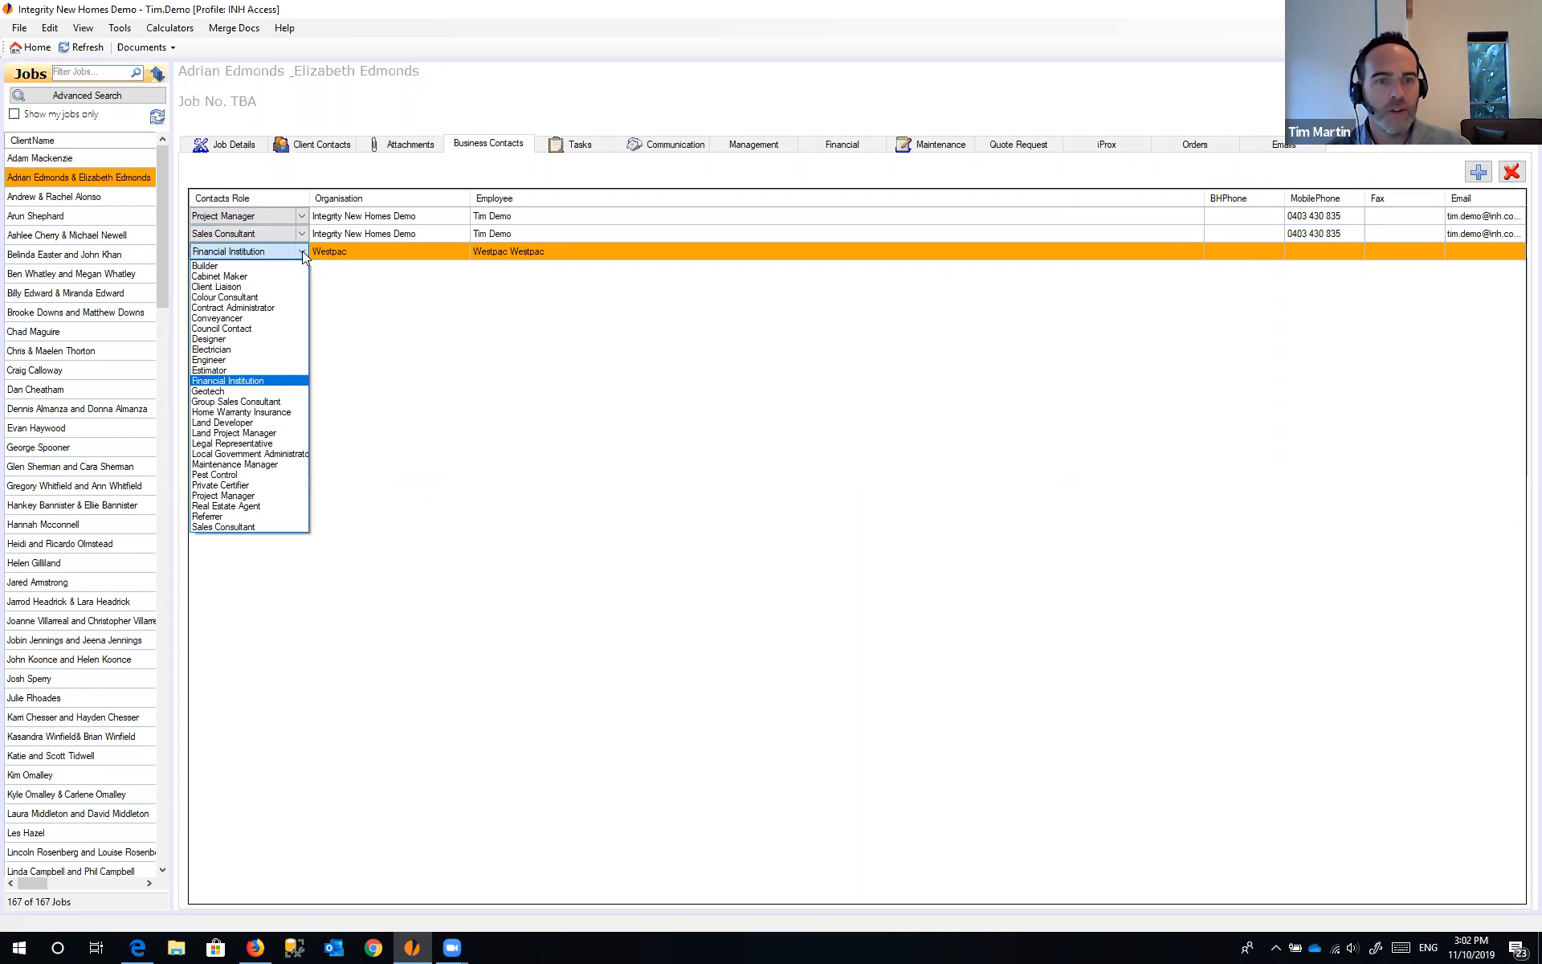
pyautogui.click(302, 252)
pyautogui.click(351, 255)
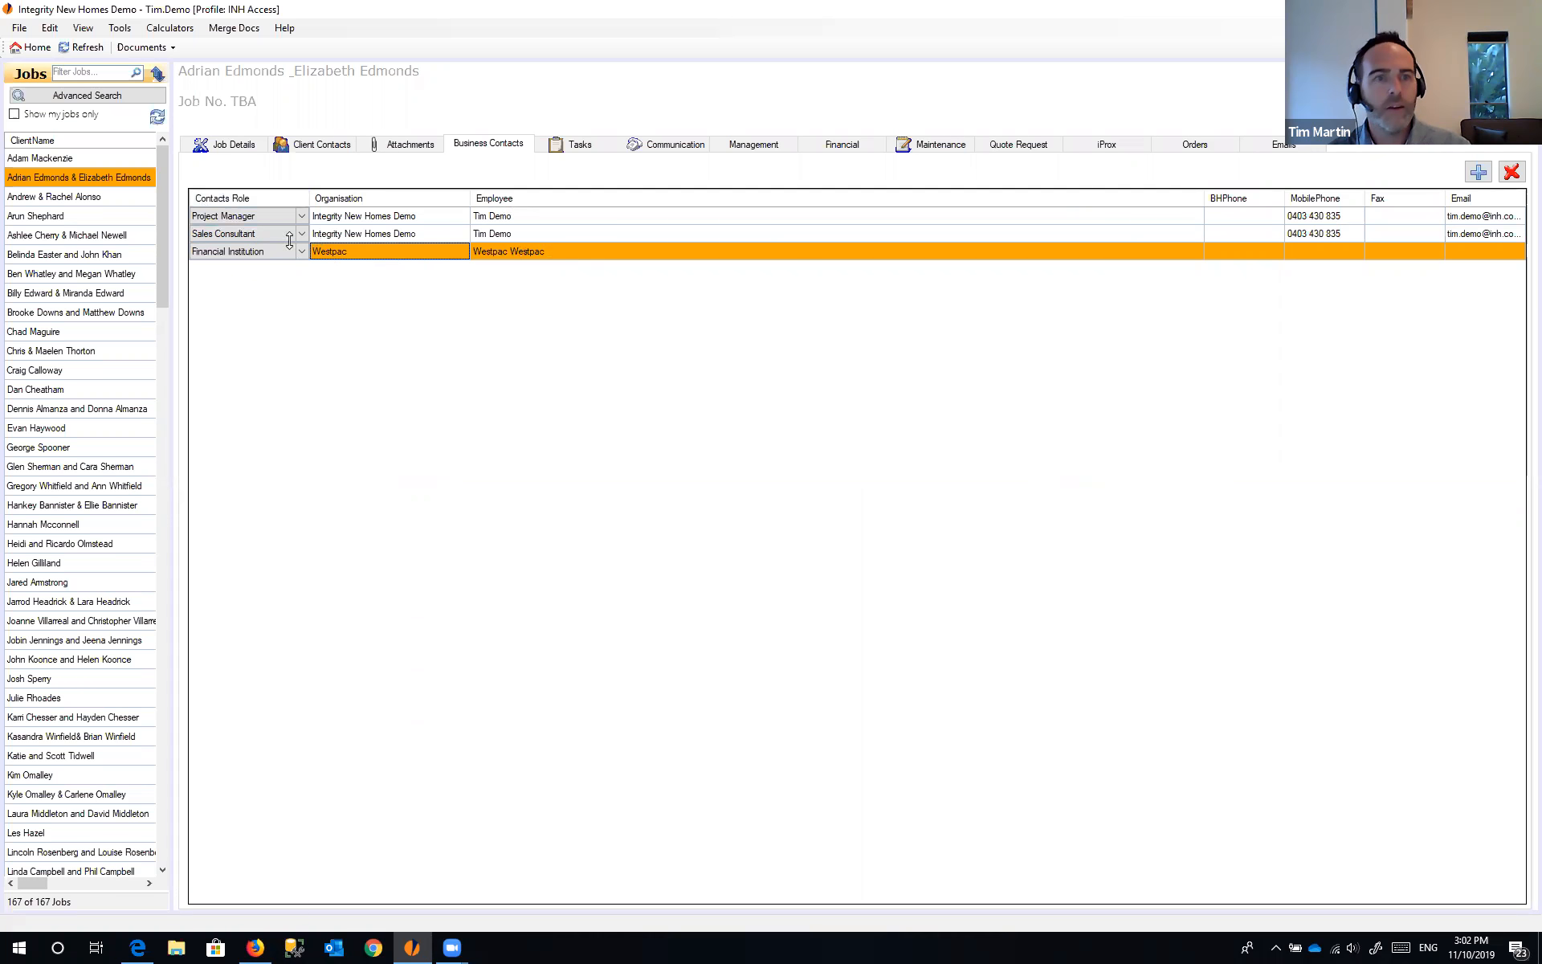
# - Go to the company-wide Business Contacts directory, filter it by "west" and open the Westpac record
pyautogui.click(53, 50)
pyautogui.click(85, 228)
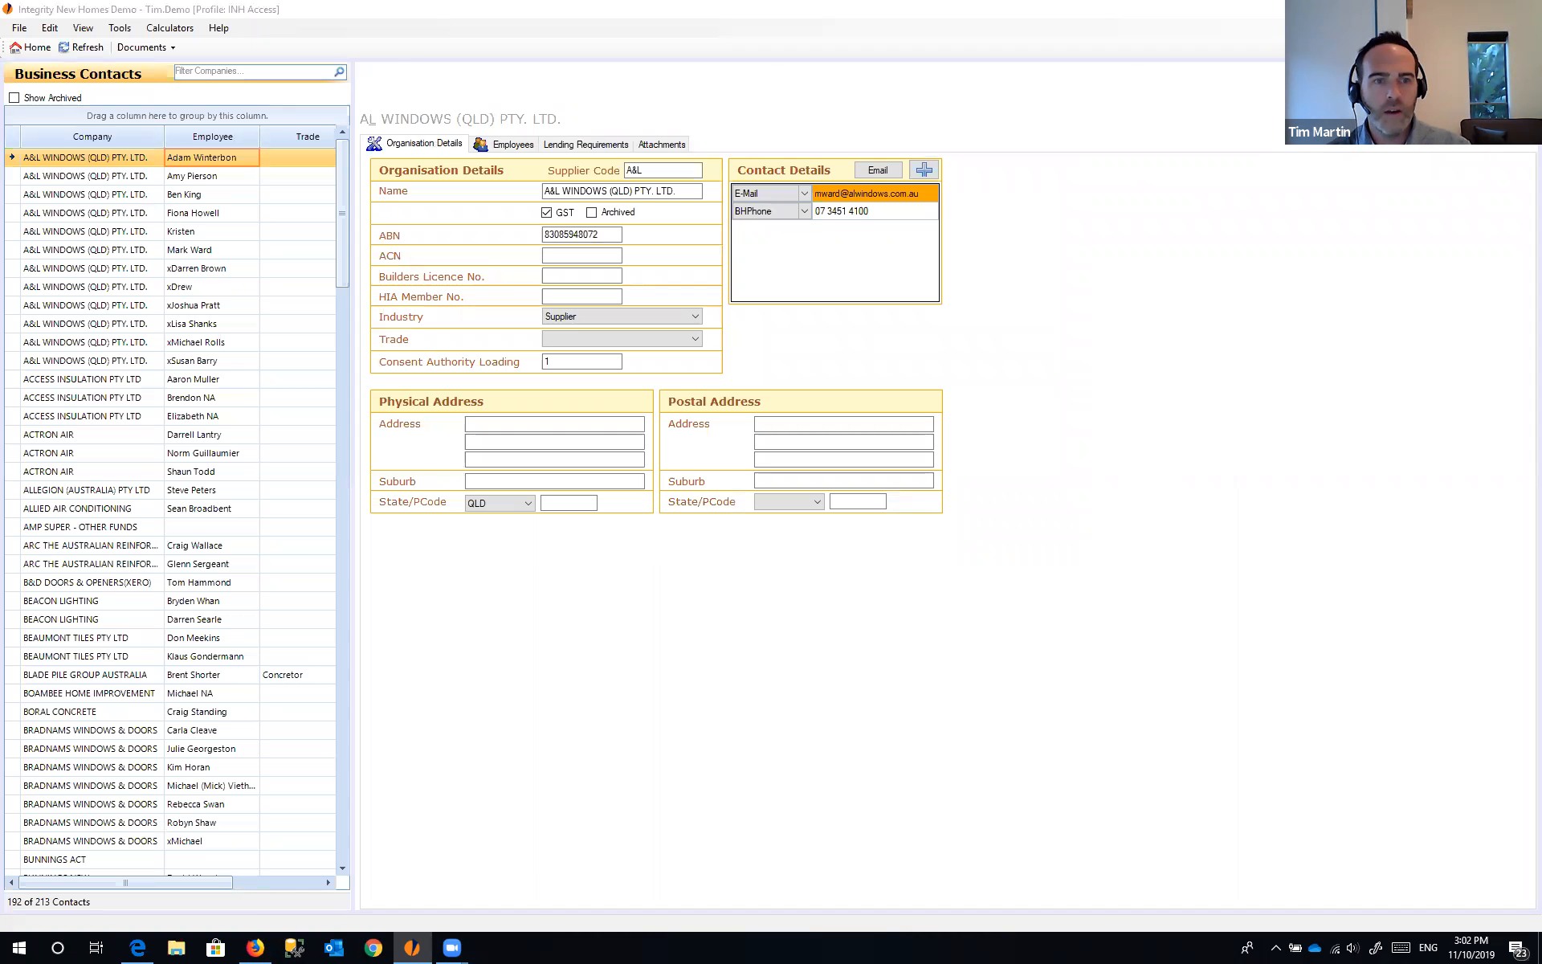
pyautogui.moveTo(340, 170)
pyautogui.mouseDown()
pyautogui.moveTo(337, 278)
pyautogui.moveTo(342, 164)
pyautogui.mouseUp()
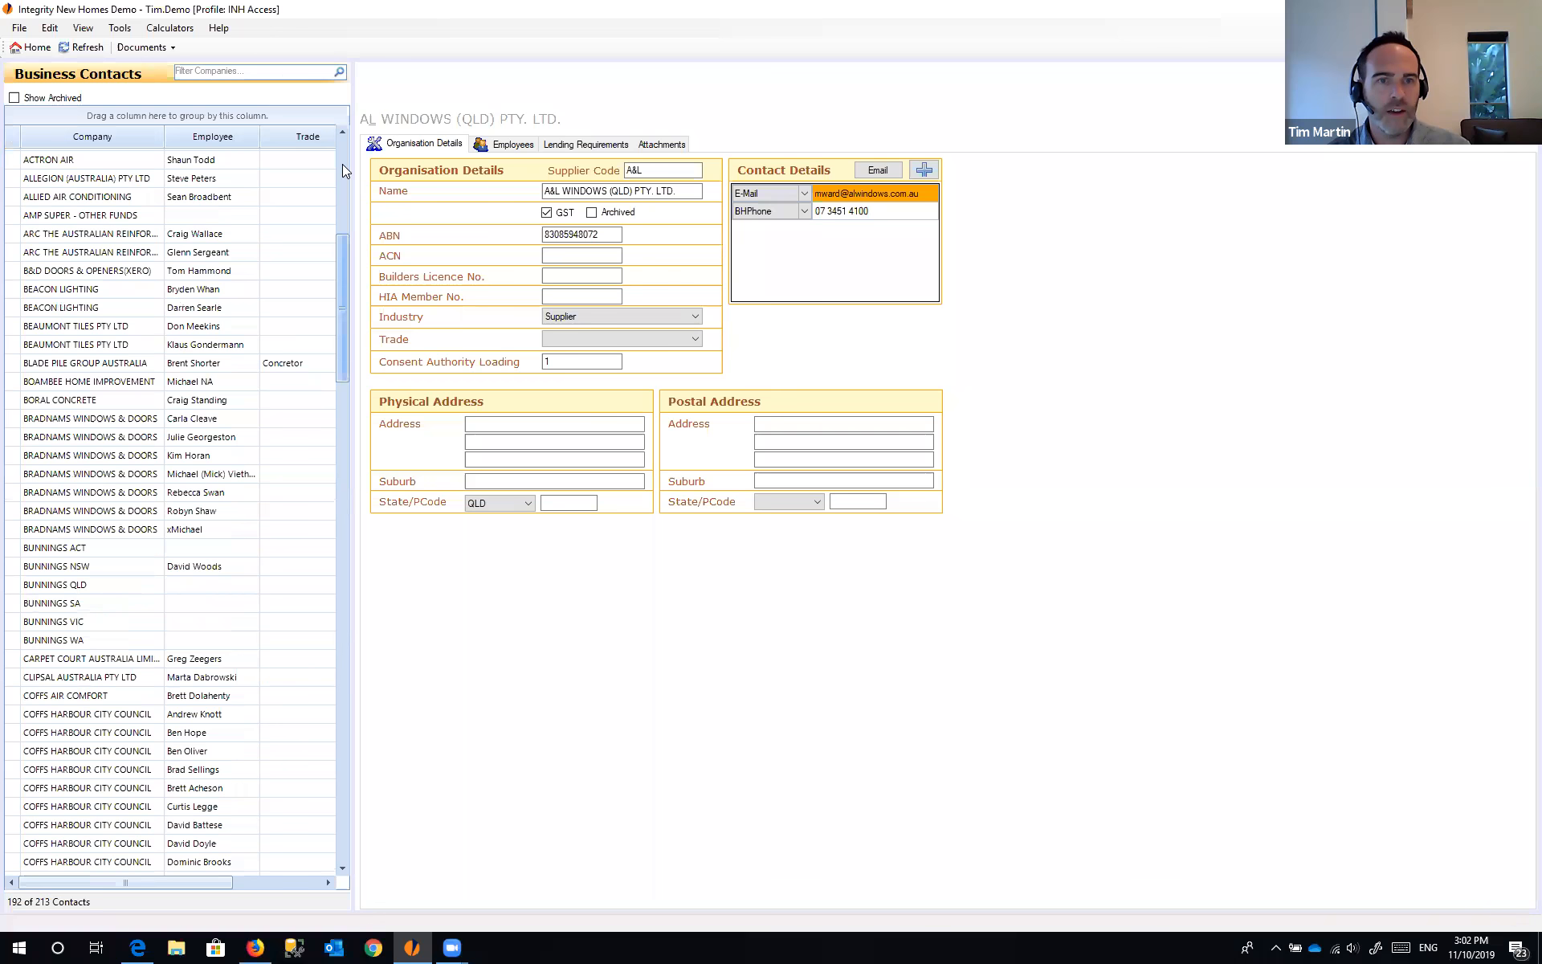
pyautogui.click(222, 70)
pyautogui.write('west')
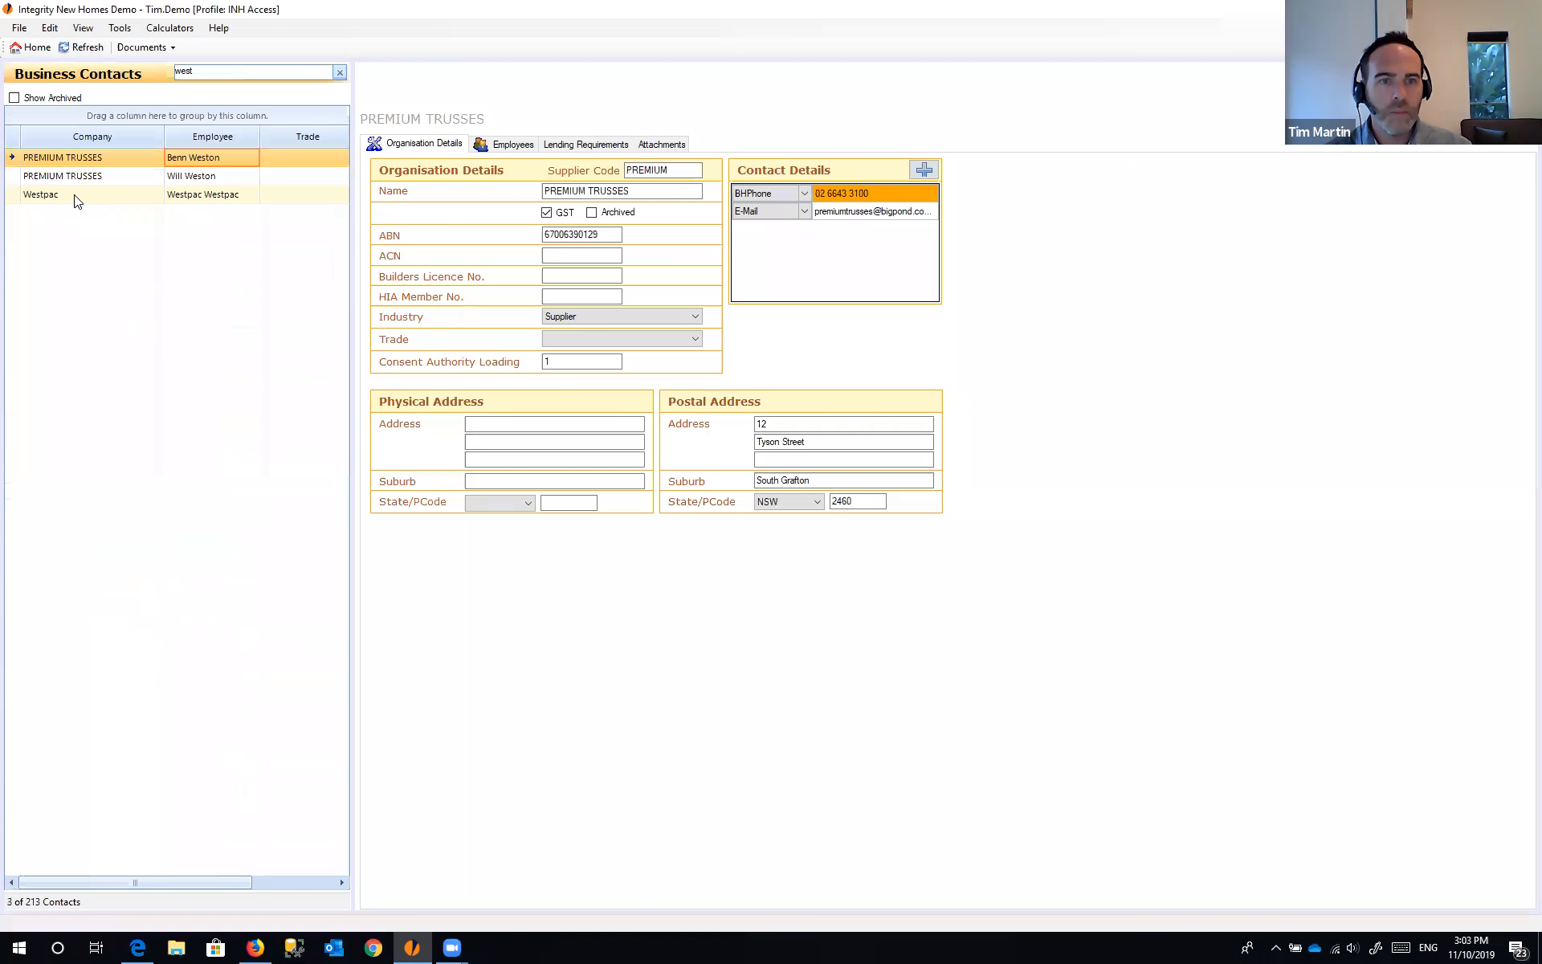
pyautogui.click(77, 200)
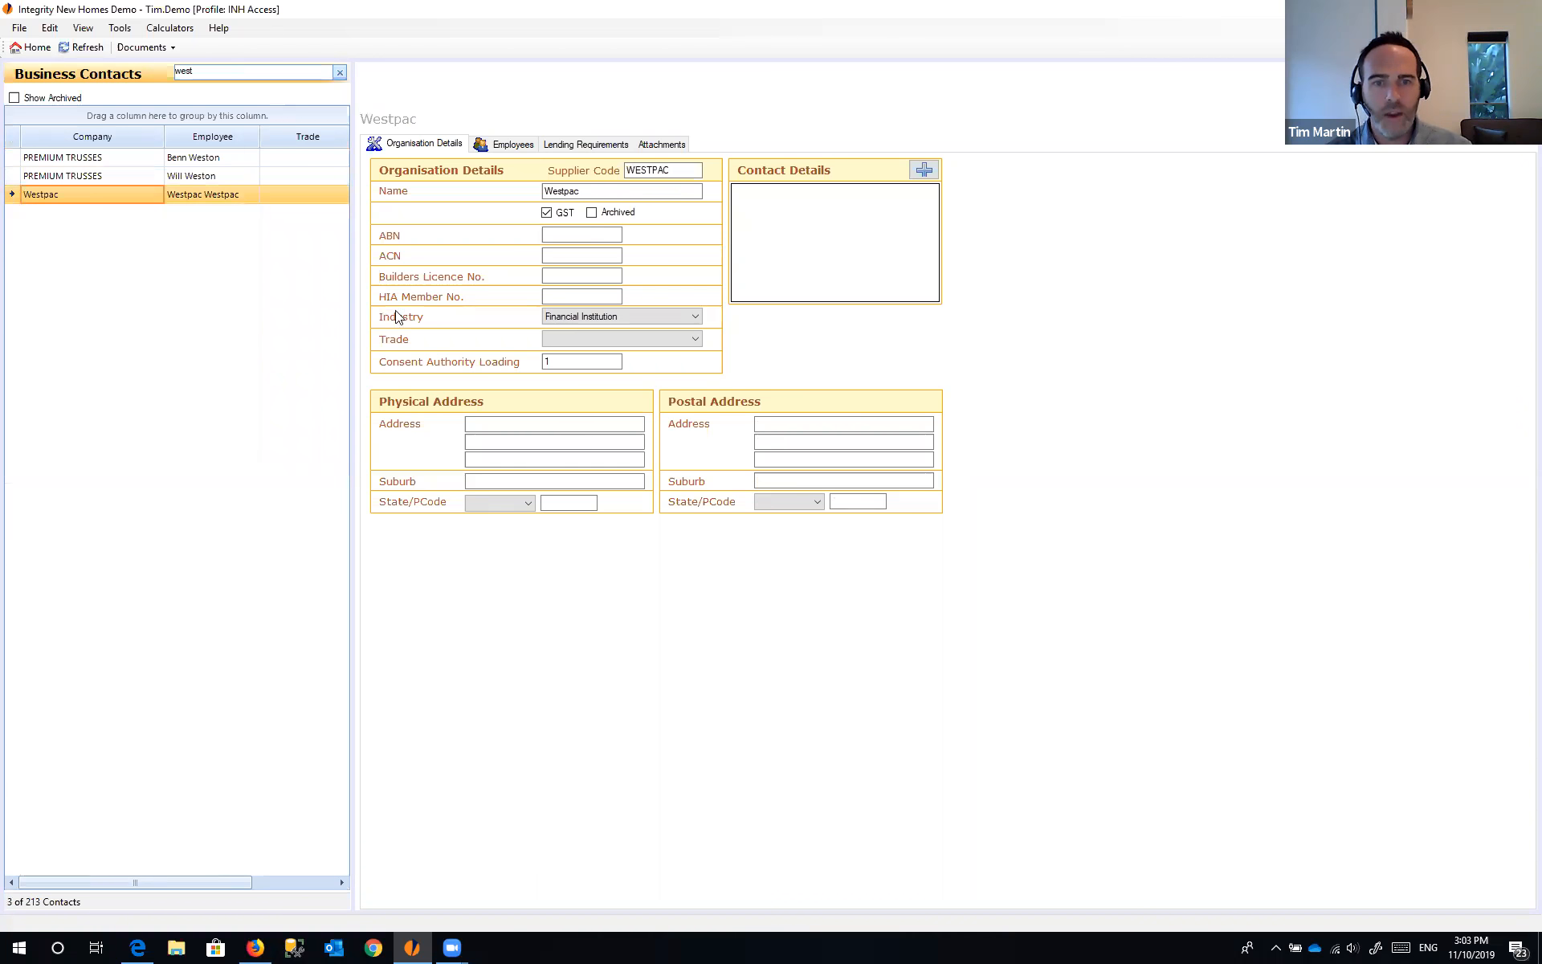
# - Check the industry options in Westpac's organisation details, leaving Financial Institution selected
pyautogui.click(696, 317)
pyautogui.click(696, 317)
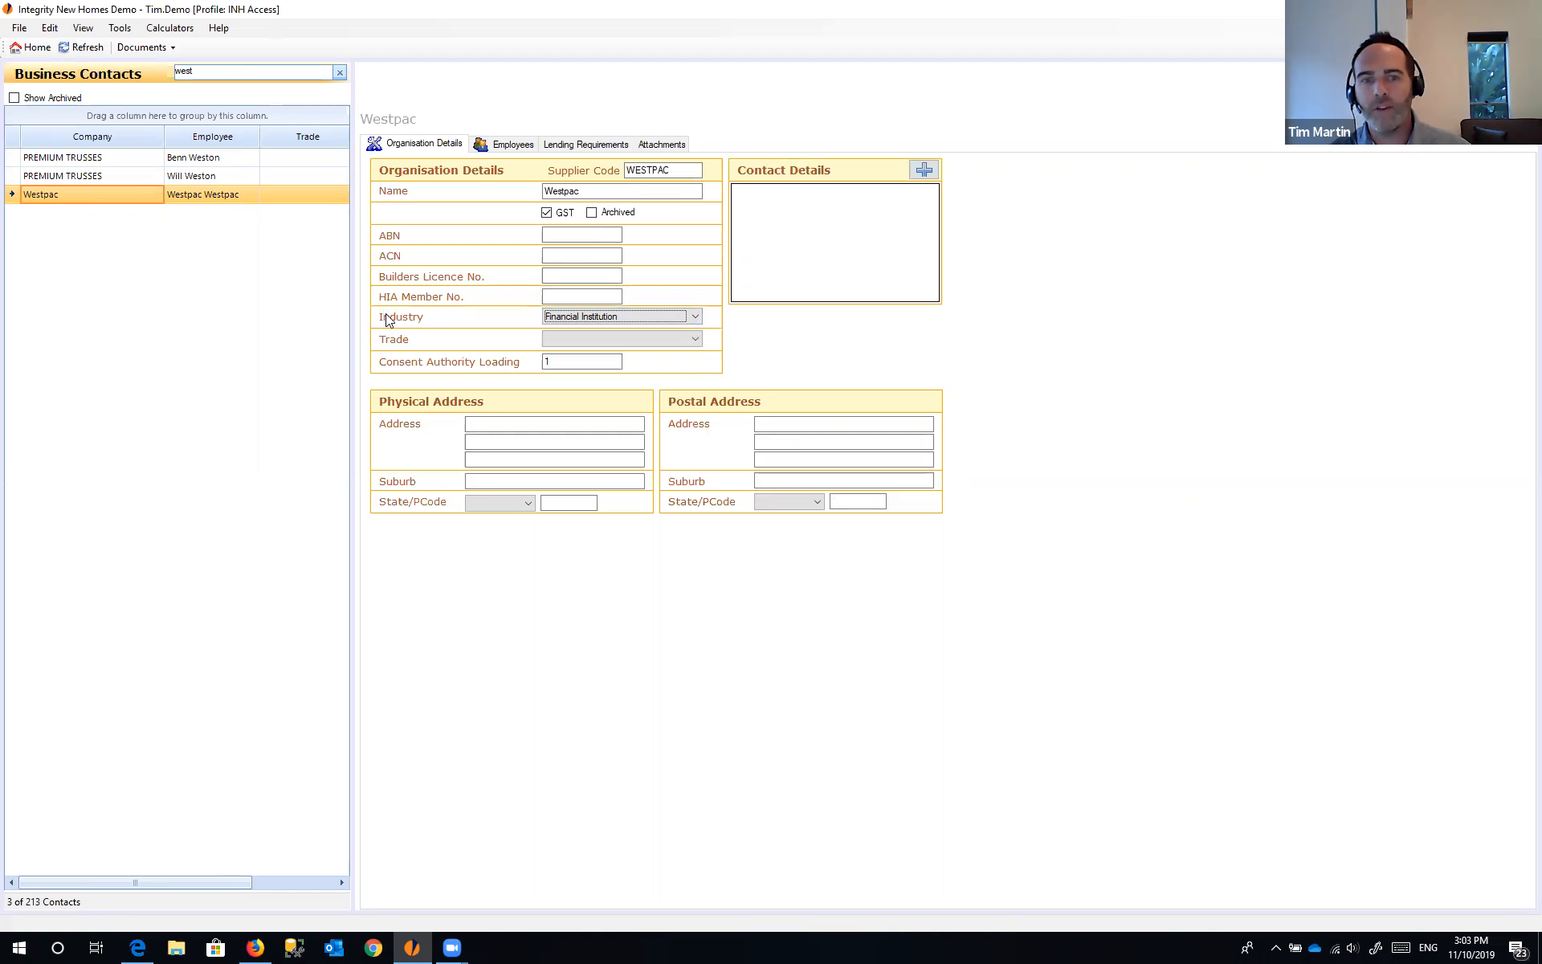
pyautogui.click(619, 317)
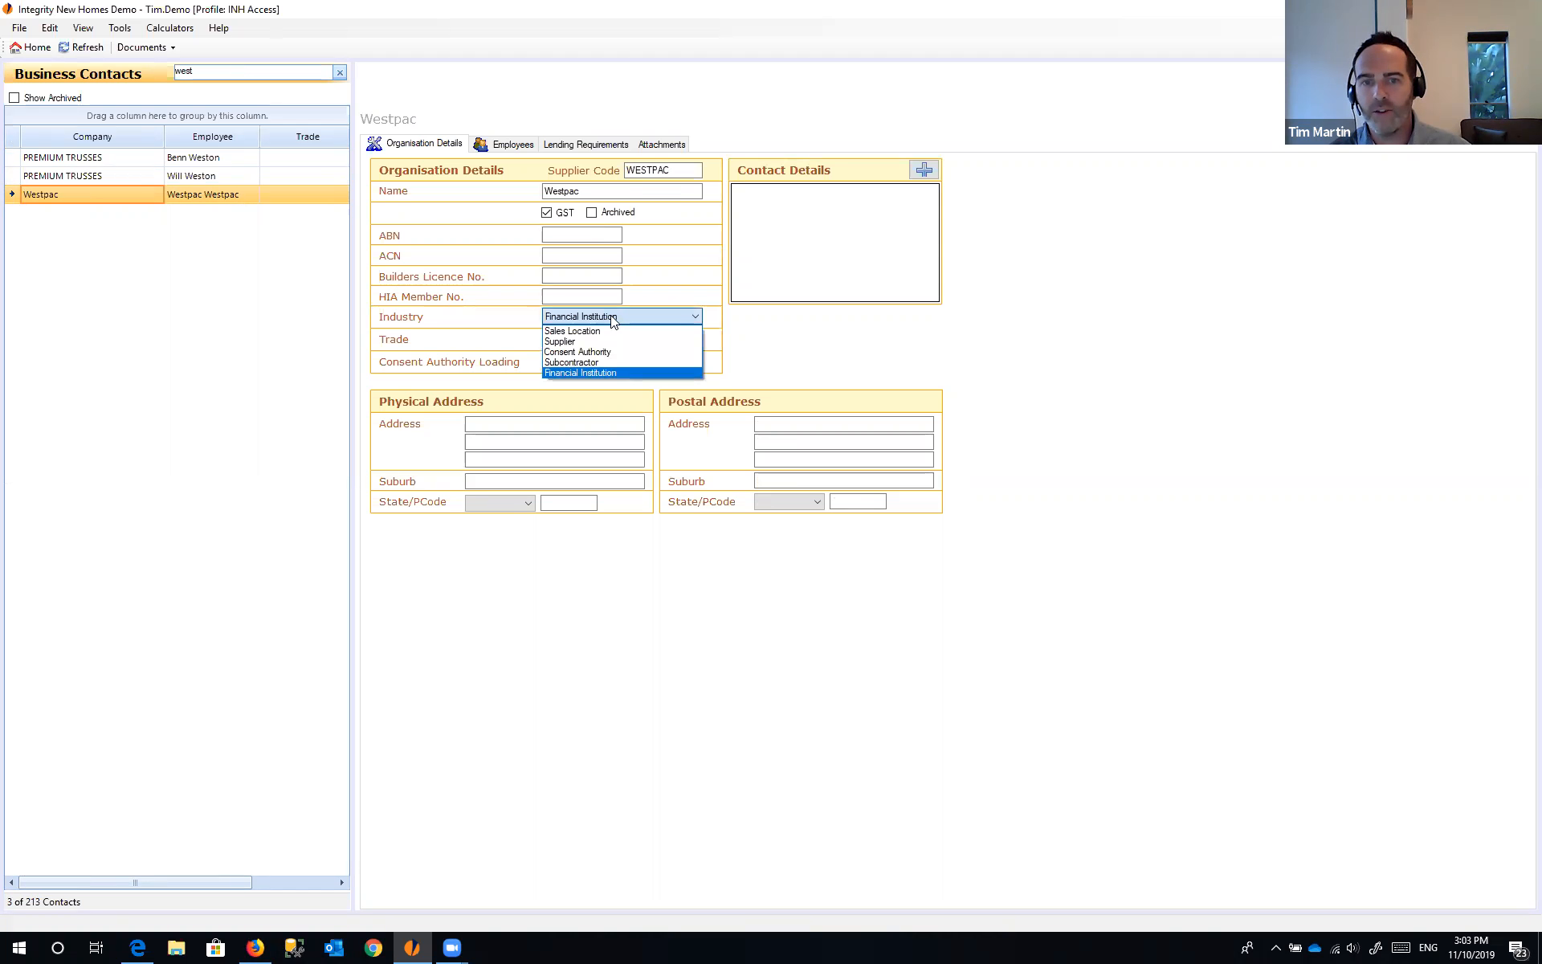
pyautogui.click(617, 319)
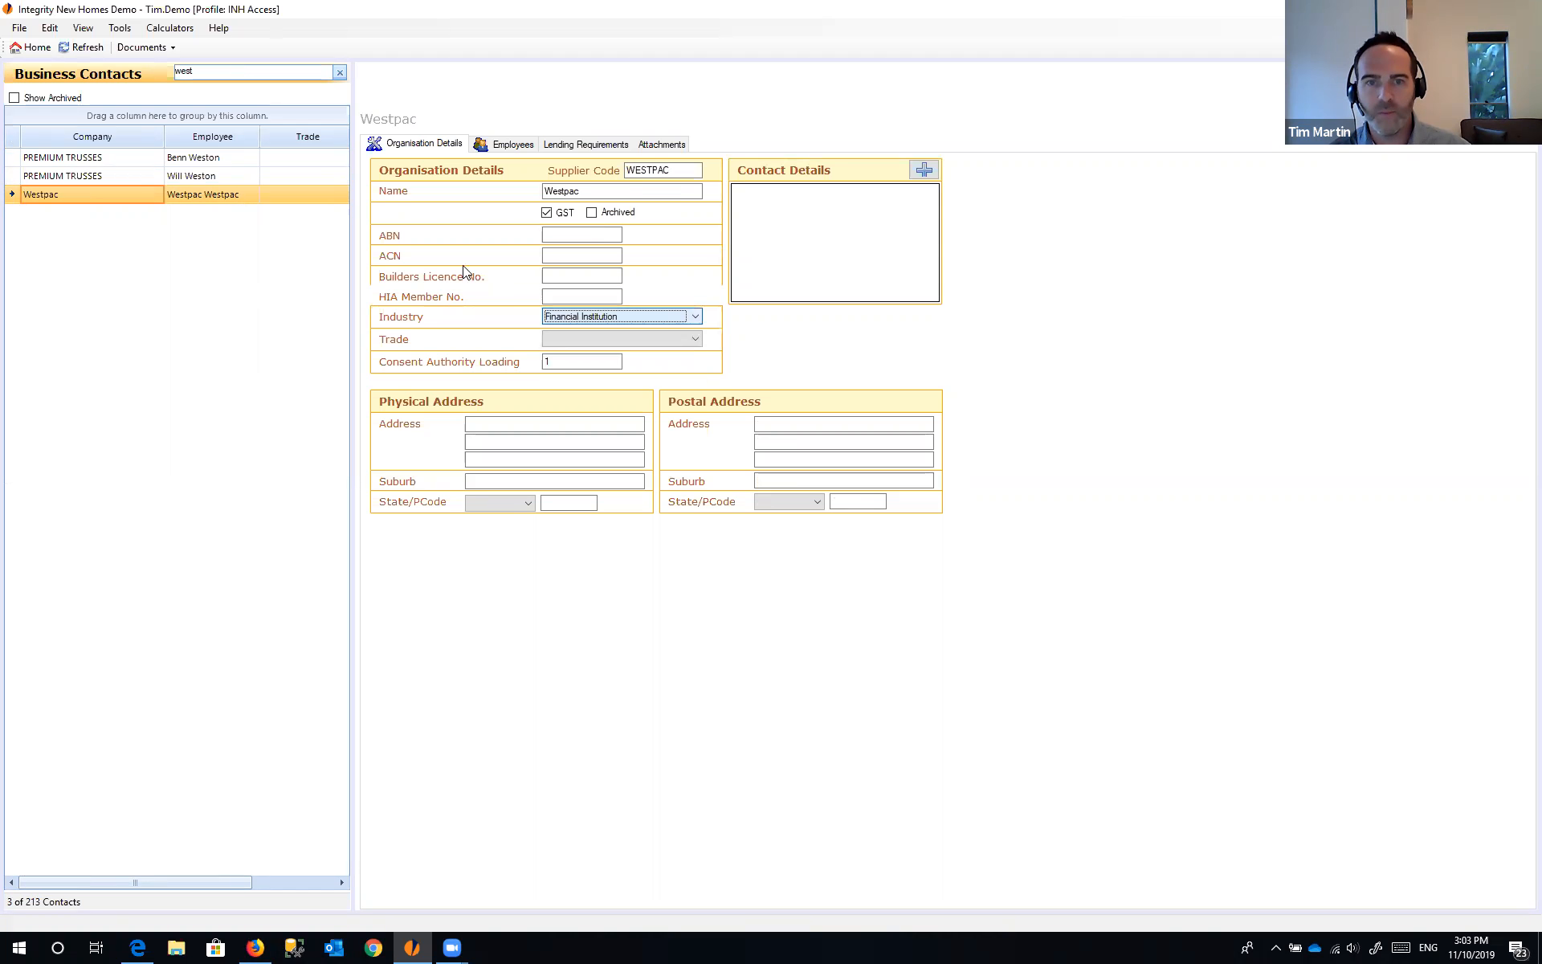
# - Return to the job's business contacts and review the contact role and organisation assigned to the Westpac entry
pyautogui.click(165, 50)
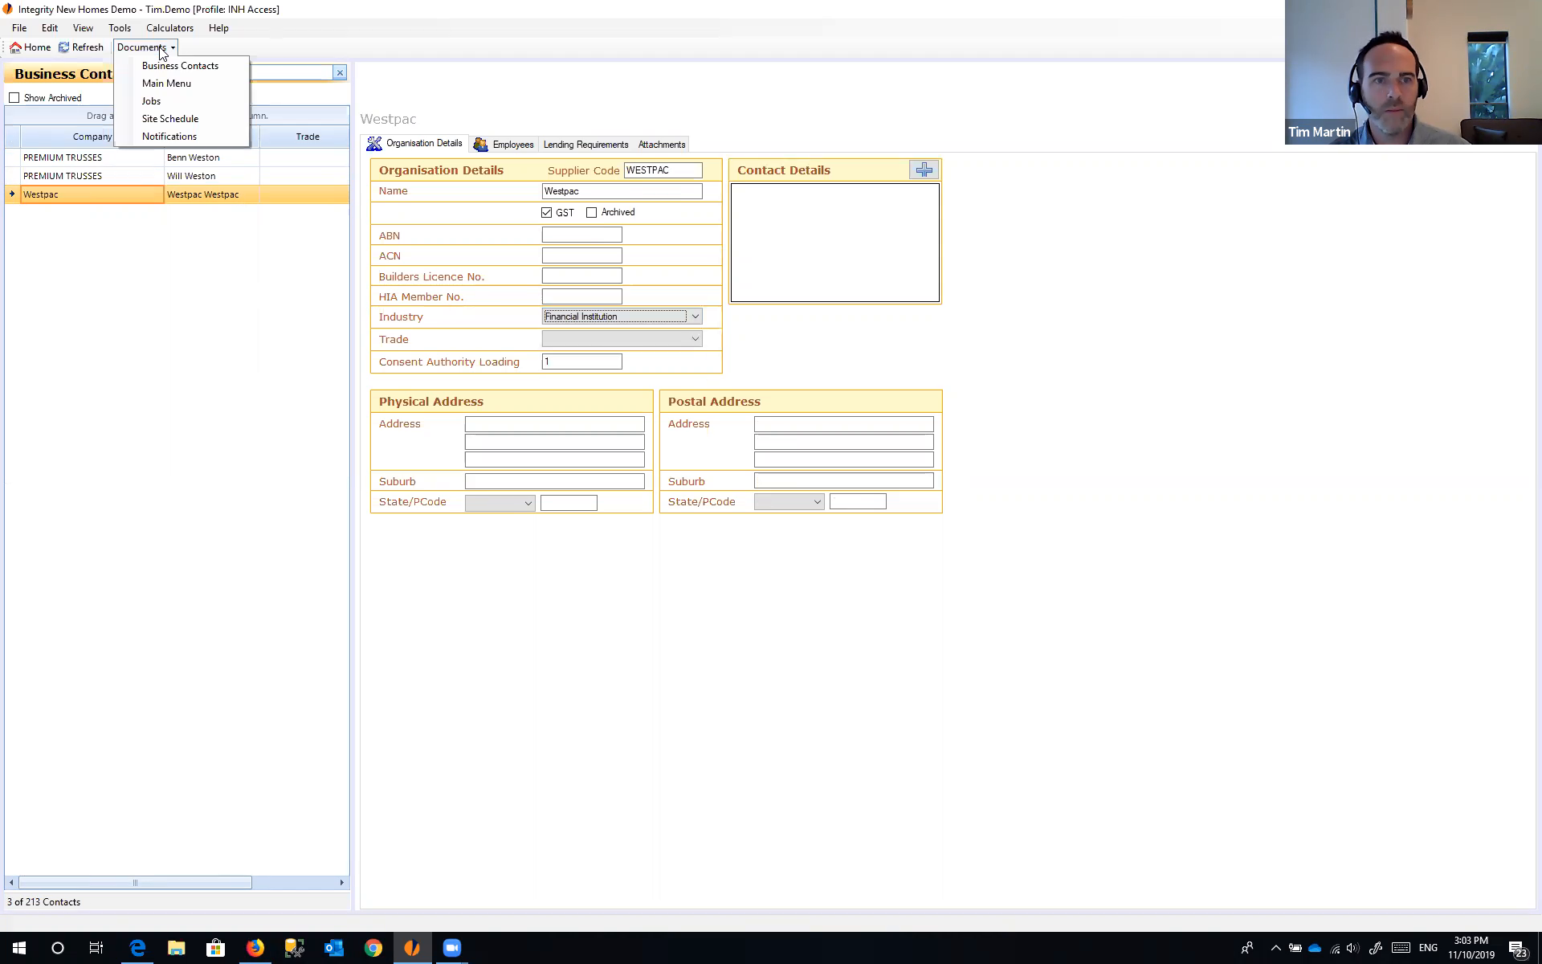
pyautogui.click(161, 101)
pyautogui.click(259, 256)
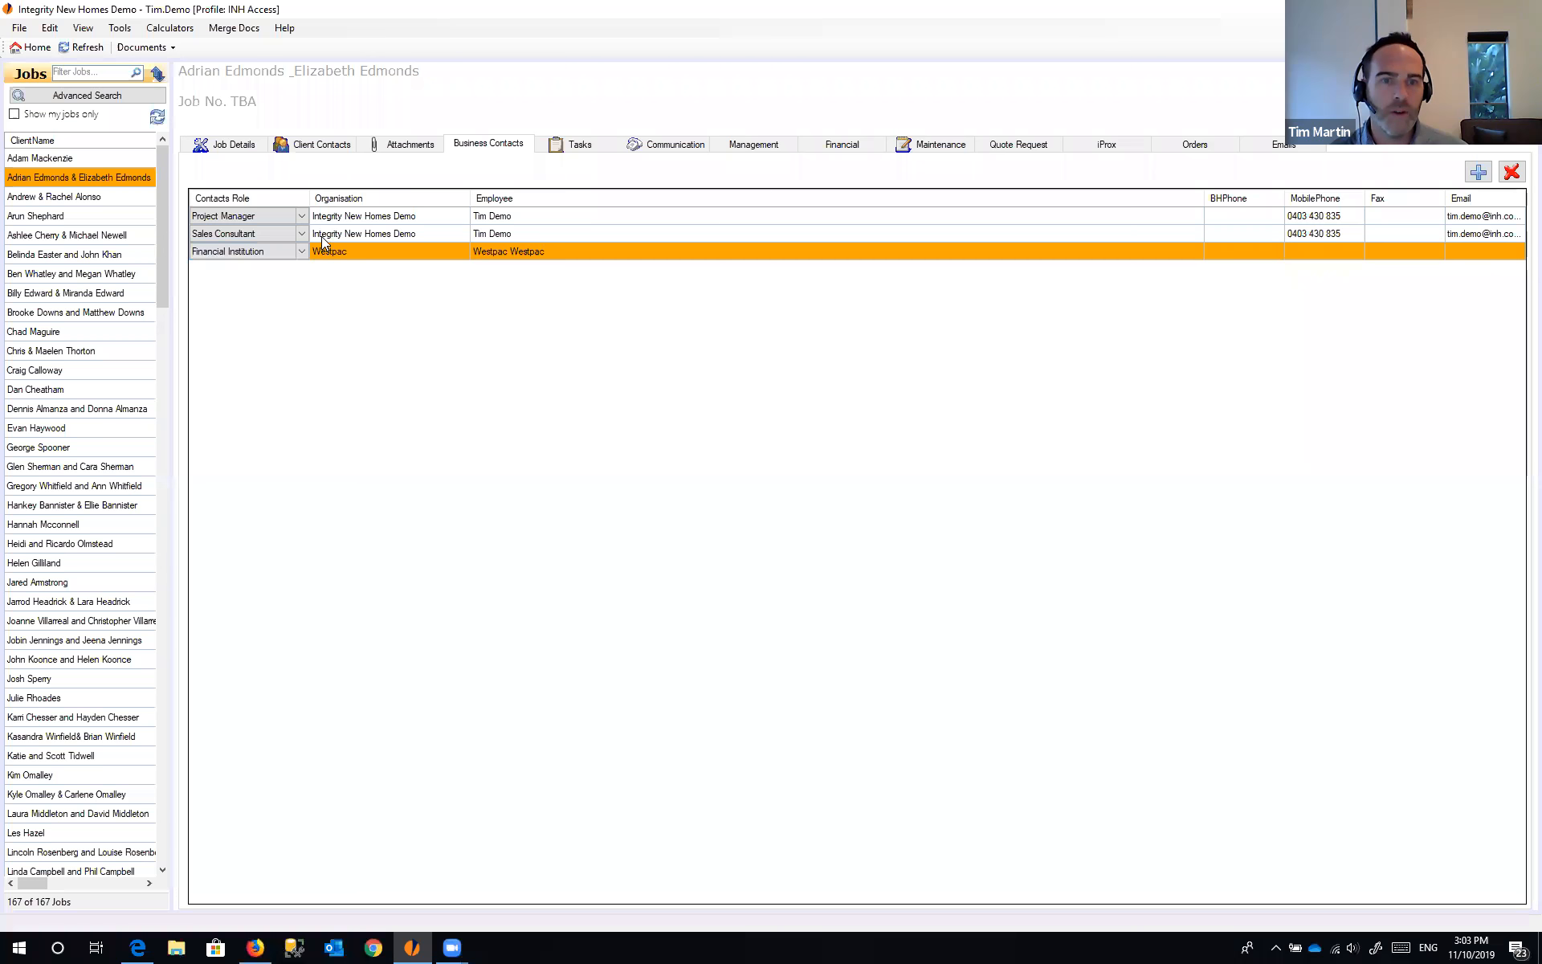
pyautogui.click(344, 251)
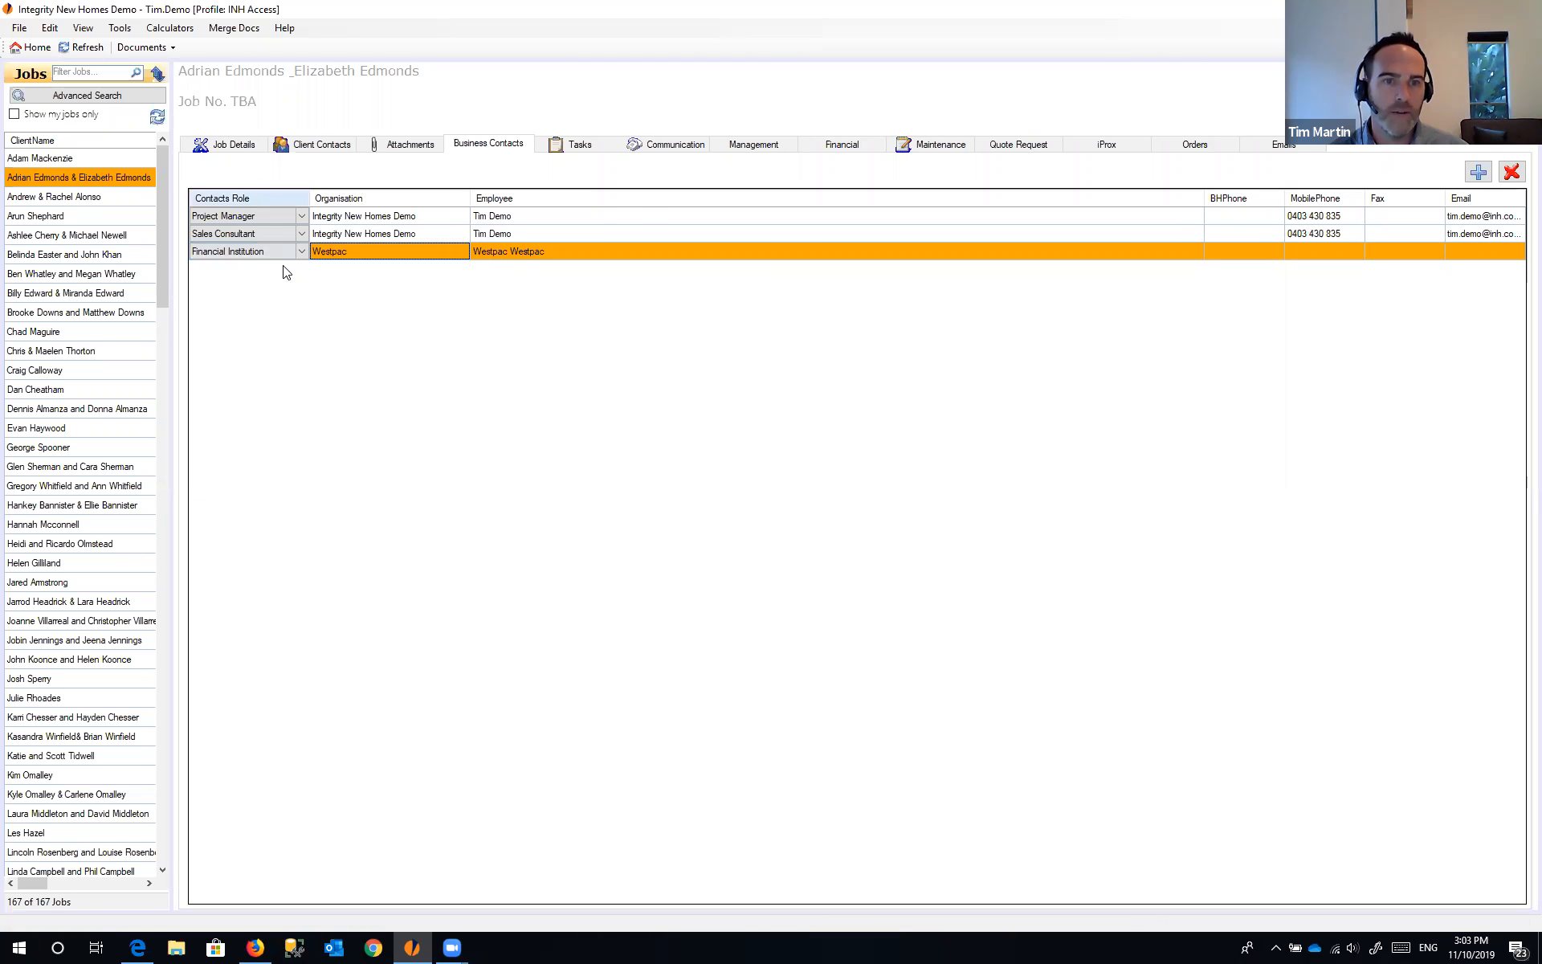
pyautogui.click(298, 252)
pyautogui.click(301, 252)
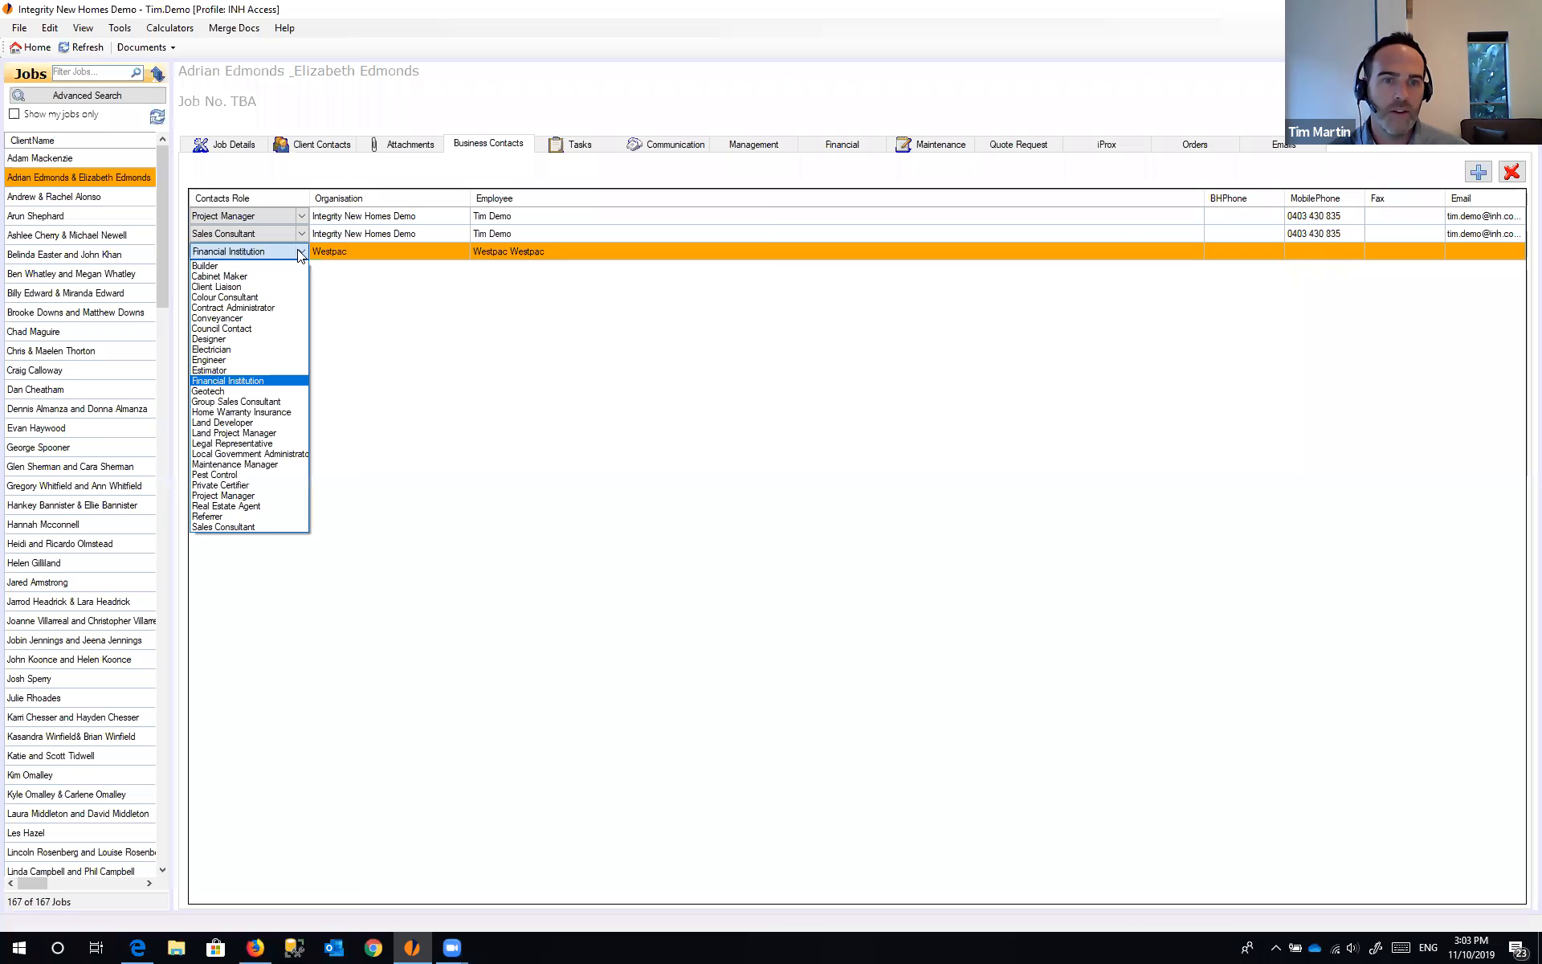
pyautogui.click(341, 252)
pyautogui.click(341, 251)
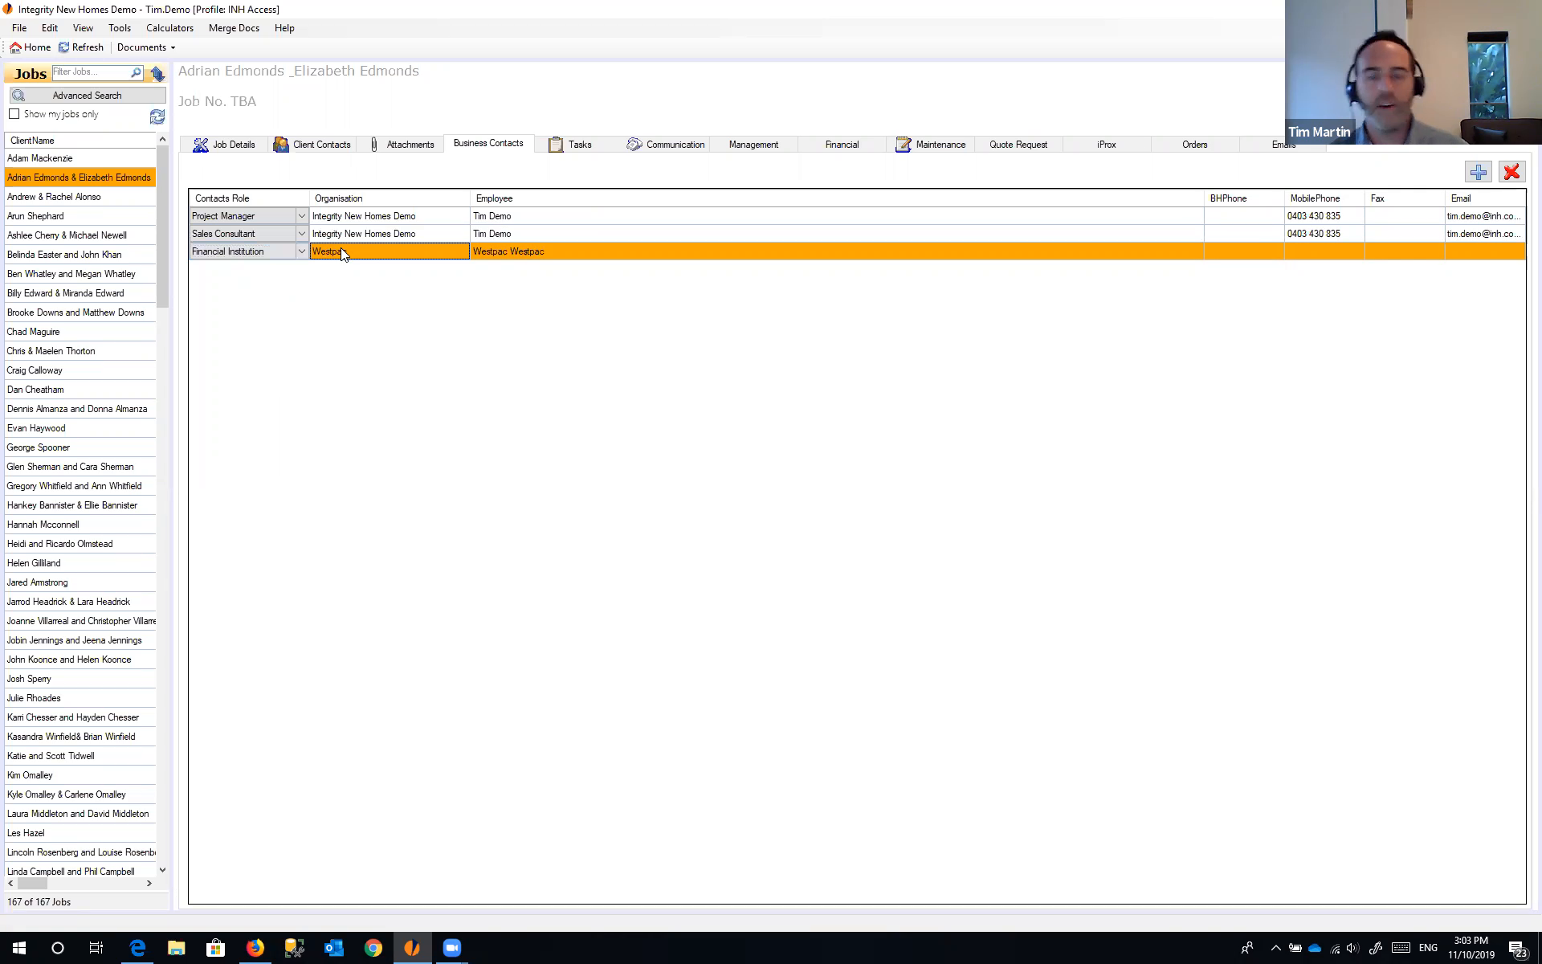
pyautogui.click(401, 234)
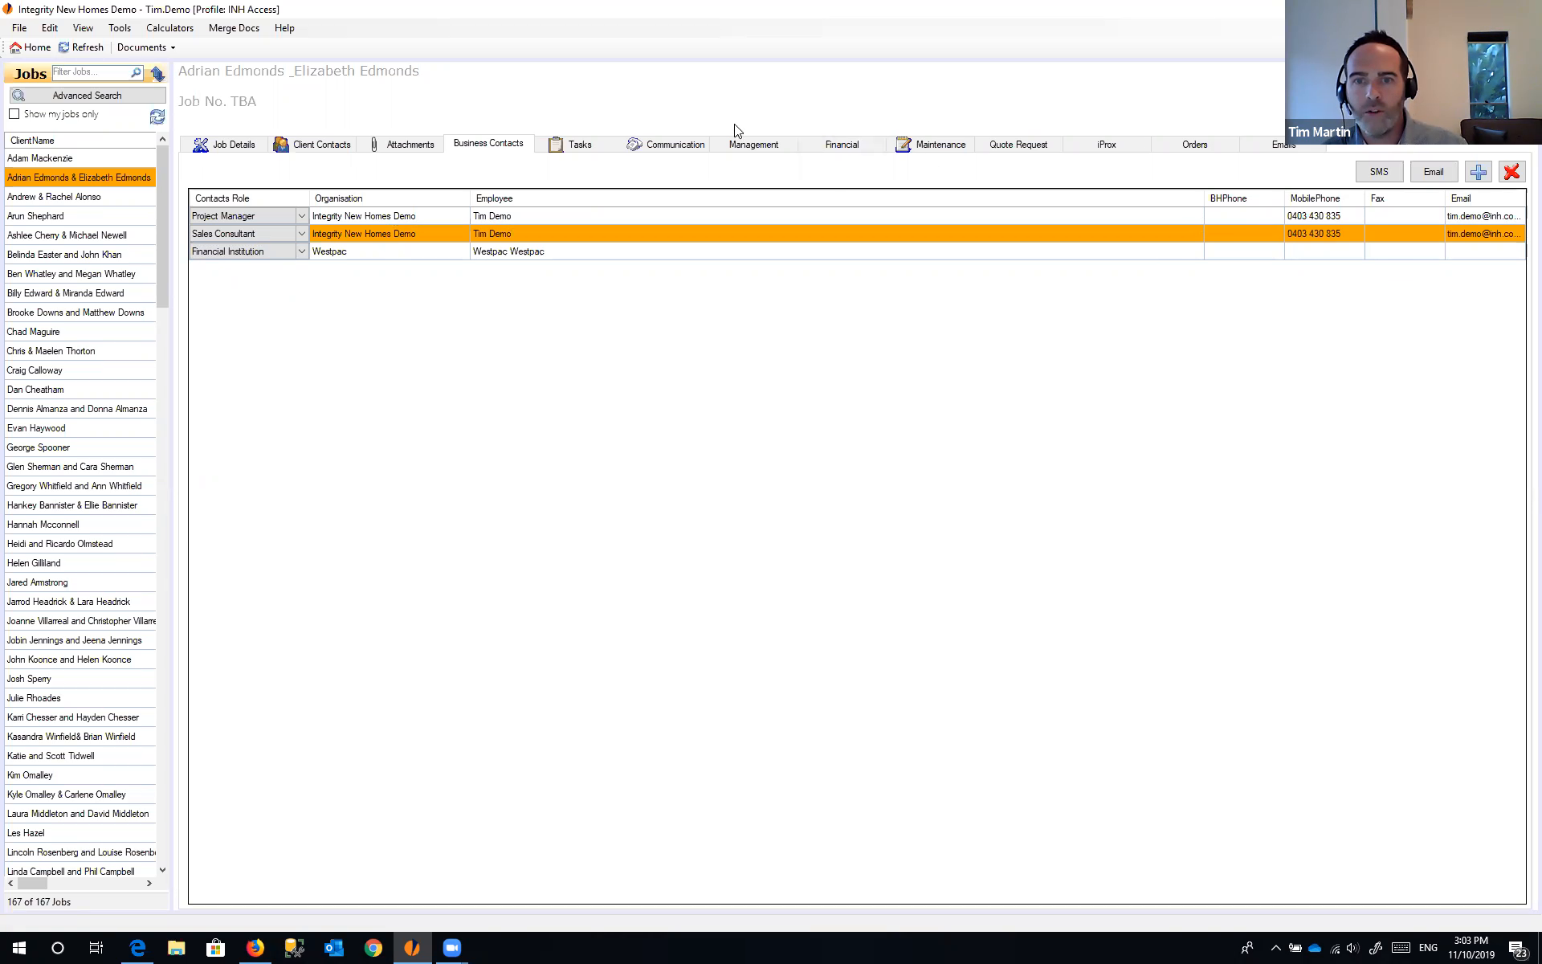
# - Examine the job's financial details: the financial institution, the standard note and each listed lender requirement
pyautogui.click(852, 150)
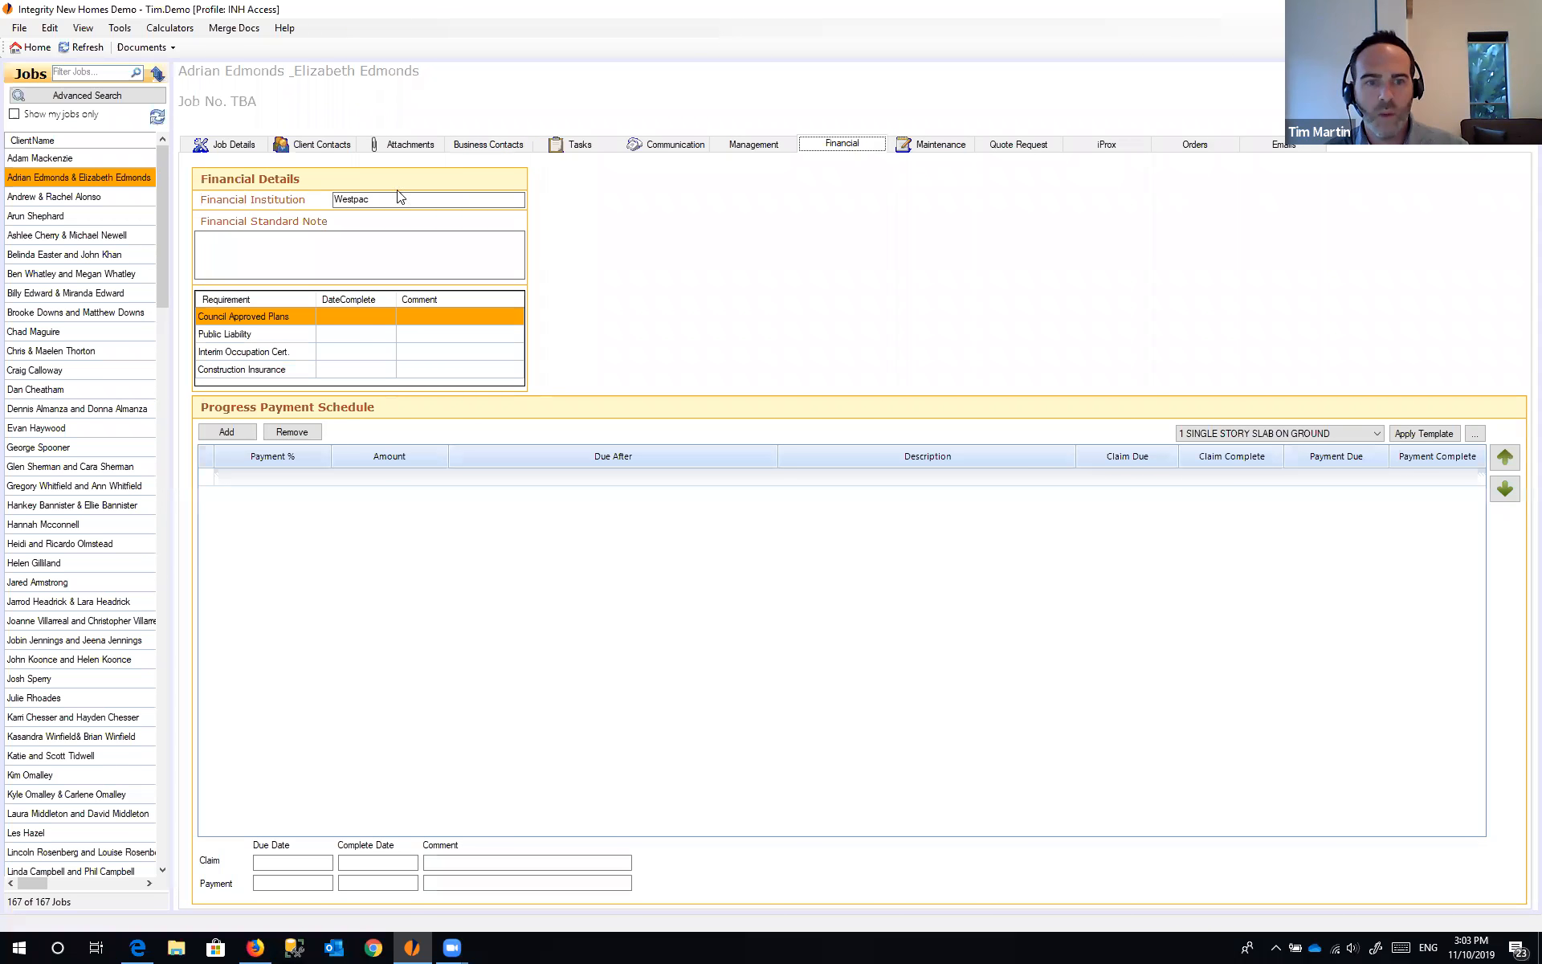
pyautogui.click(419, 199)
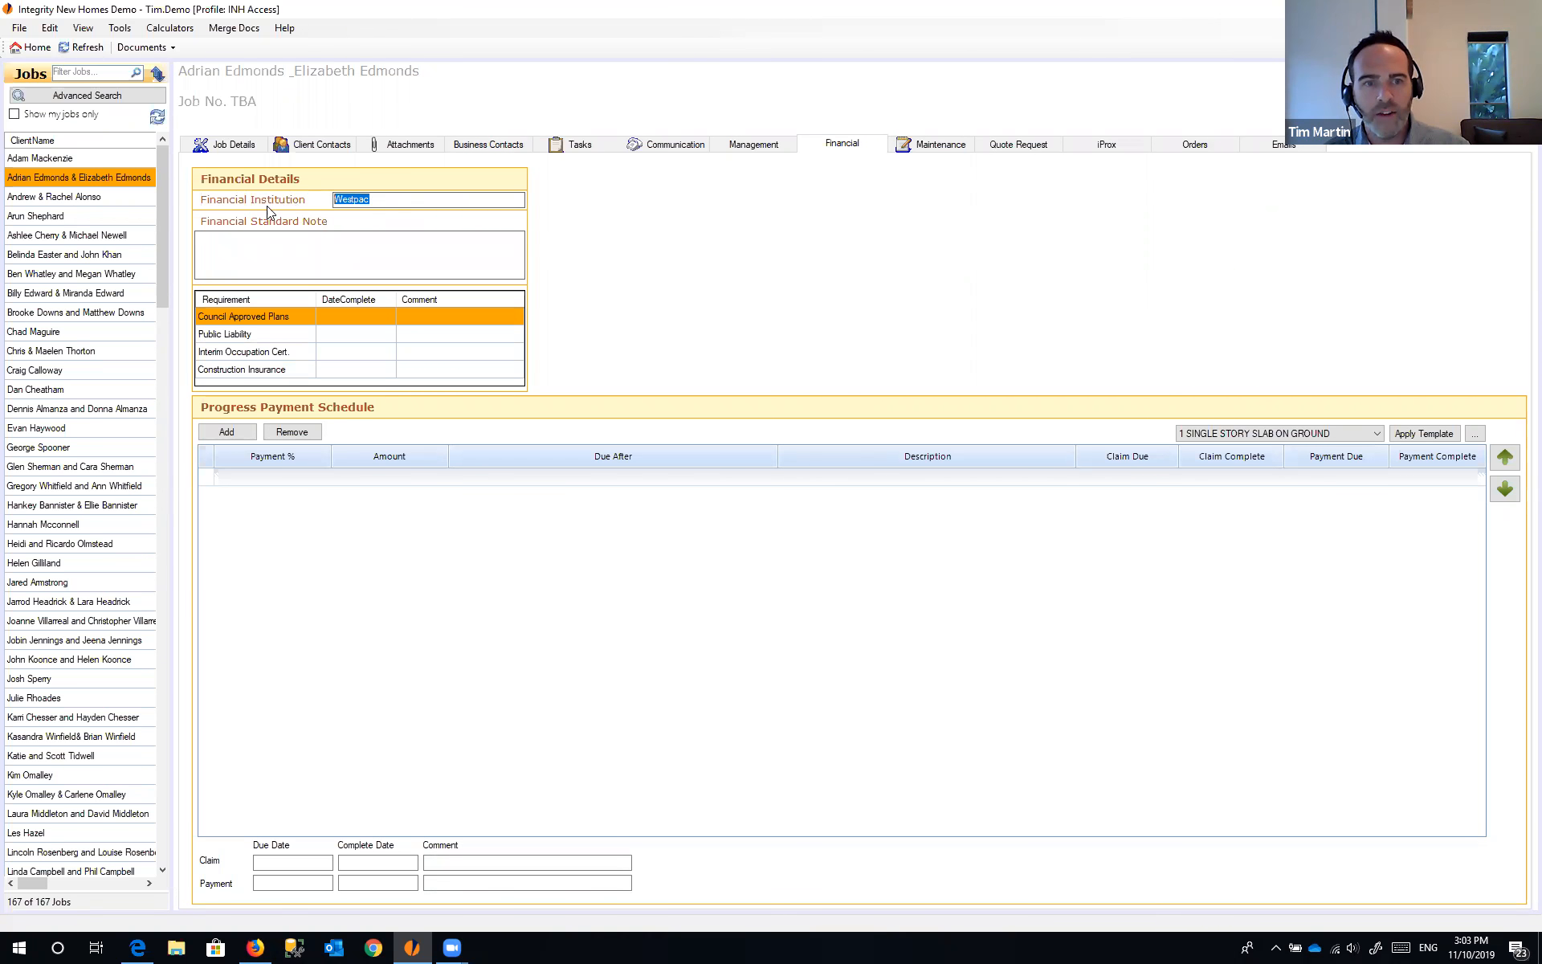
pyautogui.click(248, 254)
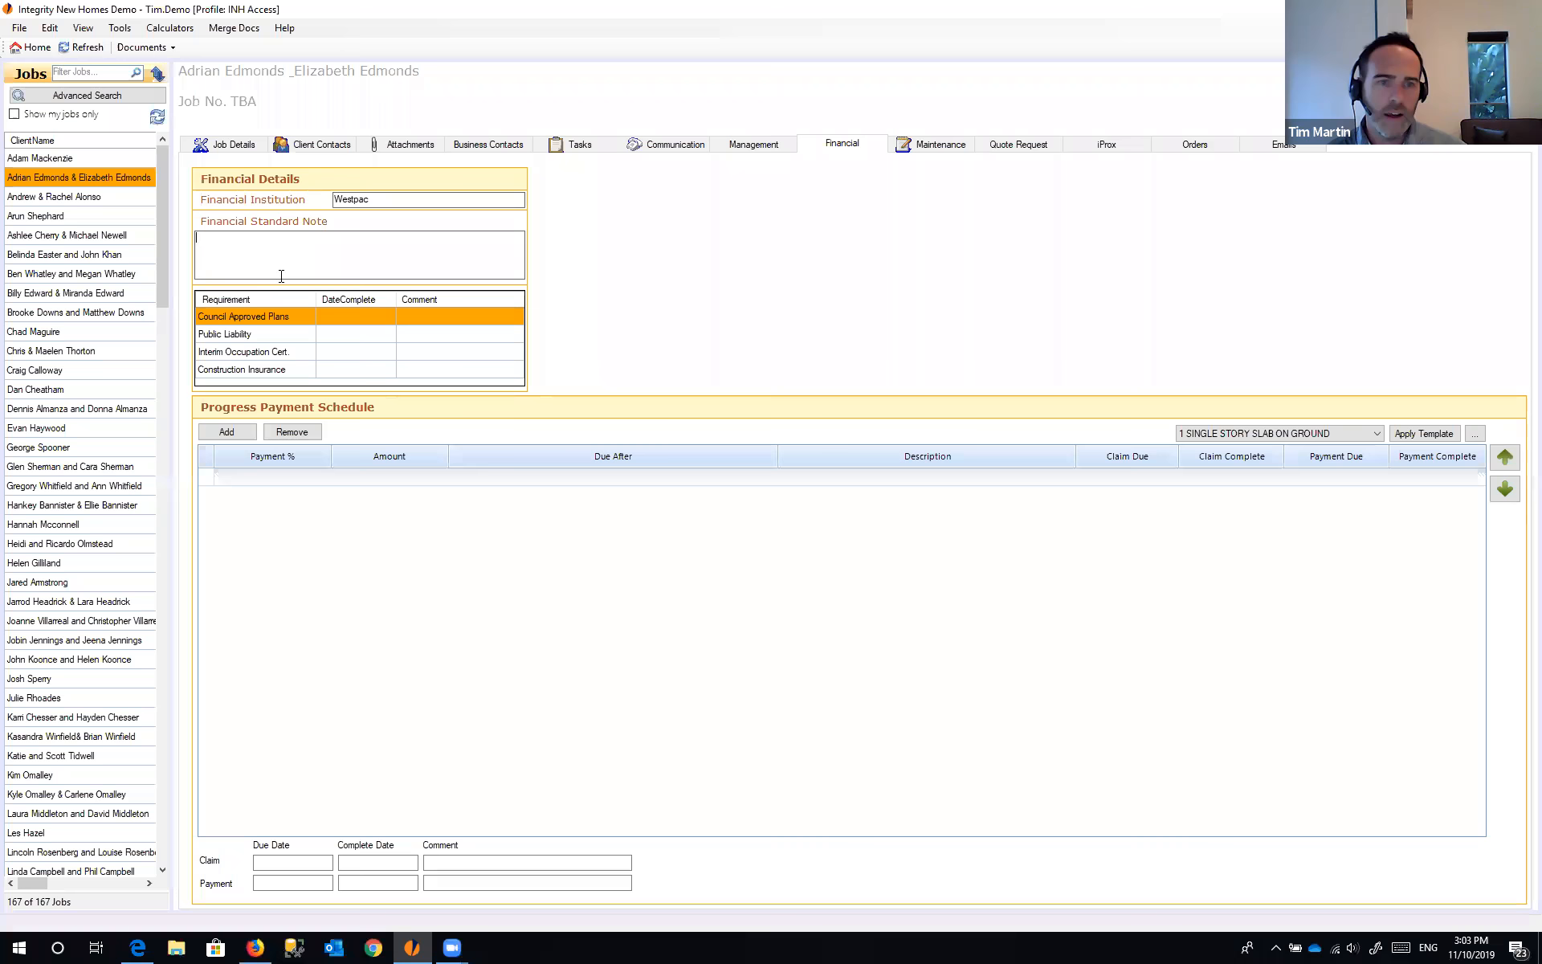
pyautogui.click(267, 333)
pyautogui.click(251, 353)
pyautogui.click(252, 370)
pyautogui.click(253, 354)
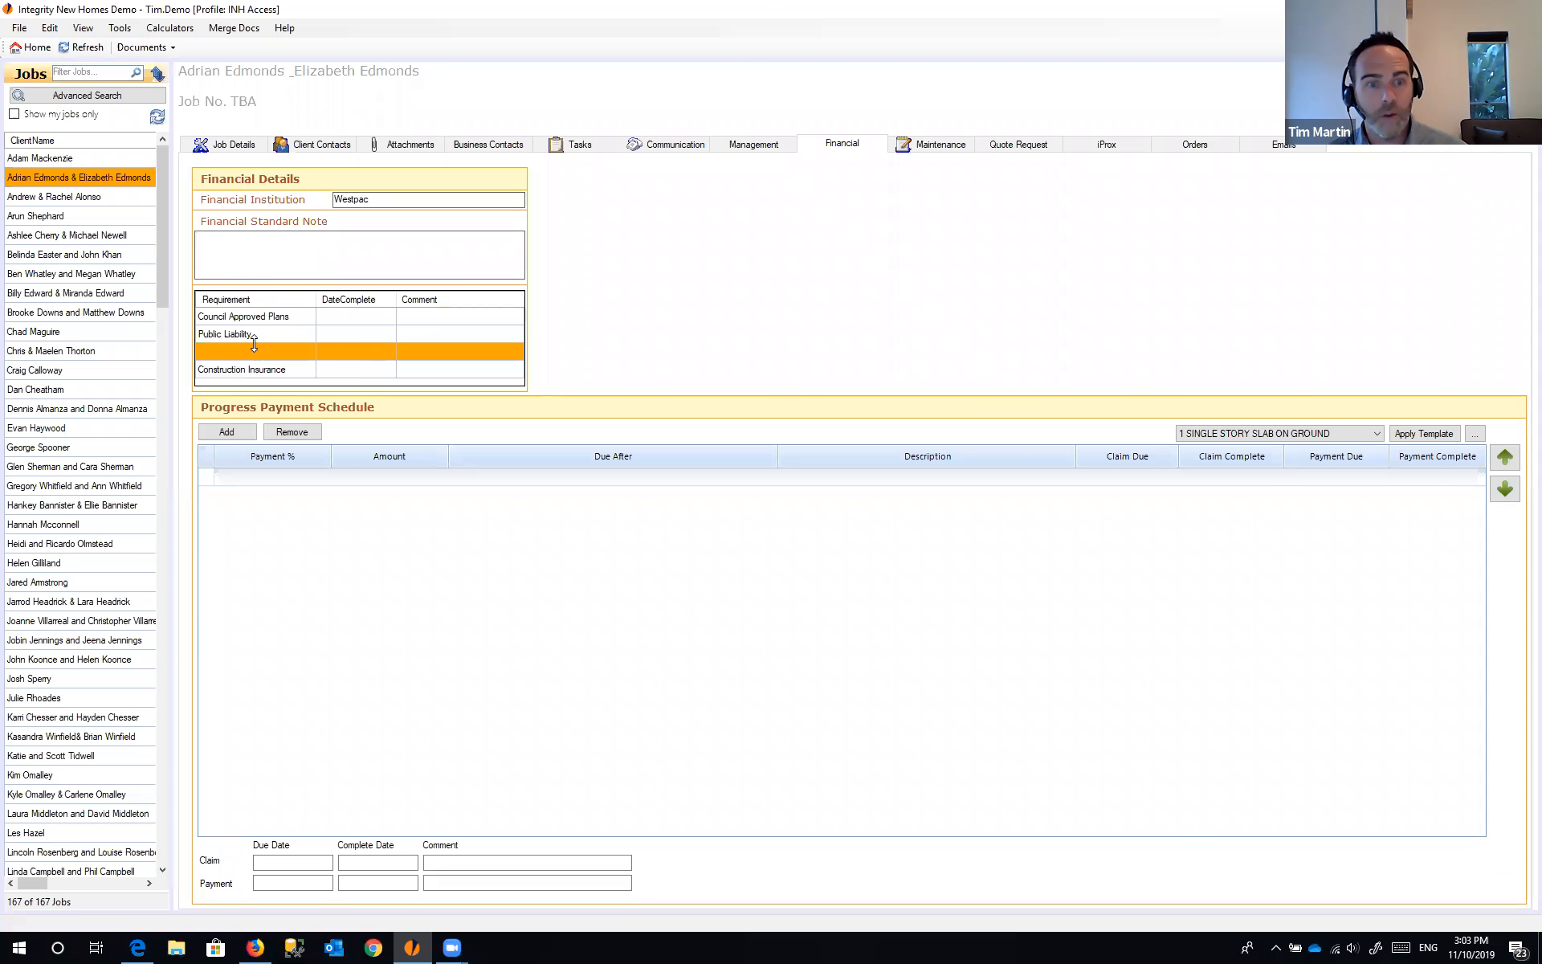
pyautogui.click(252, 335)
pyautogui.click(255, 320)
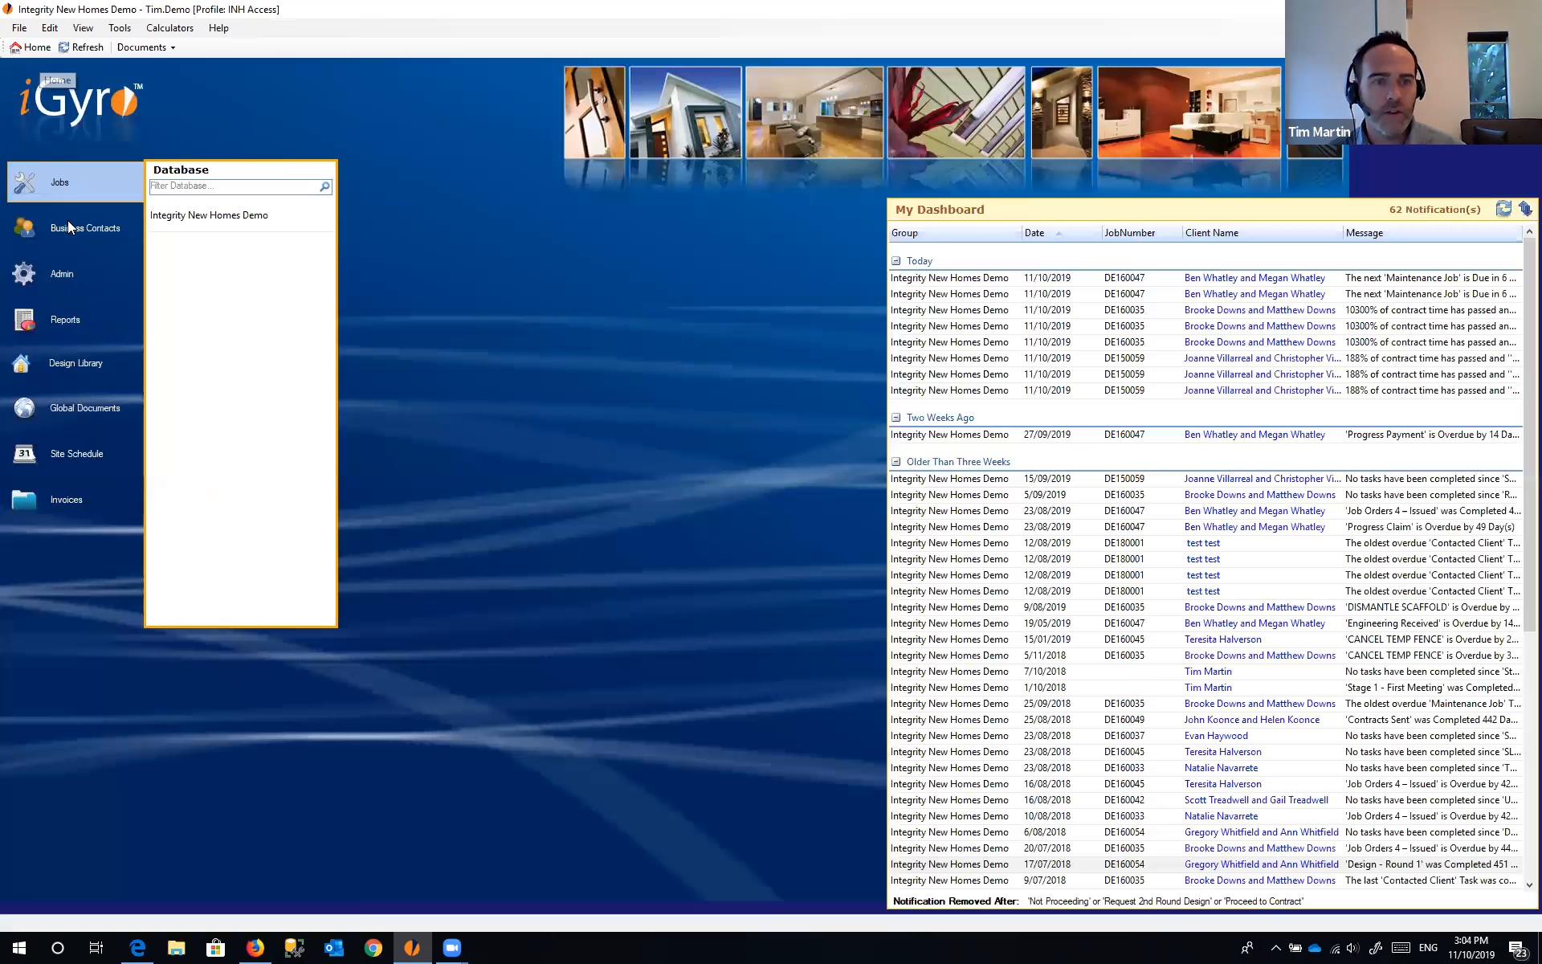
# - Add a "Noted on Cert. of Currency" lending requirement to the Westpac business contact
pyautogui.click(80, 226)
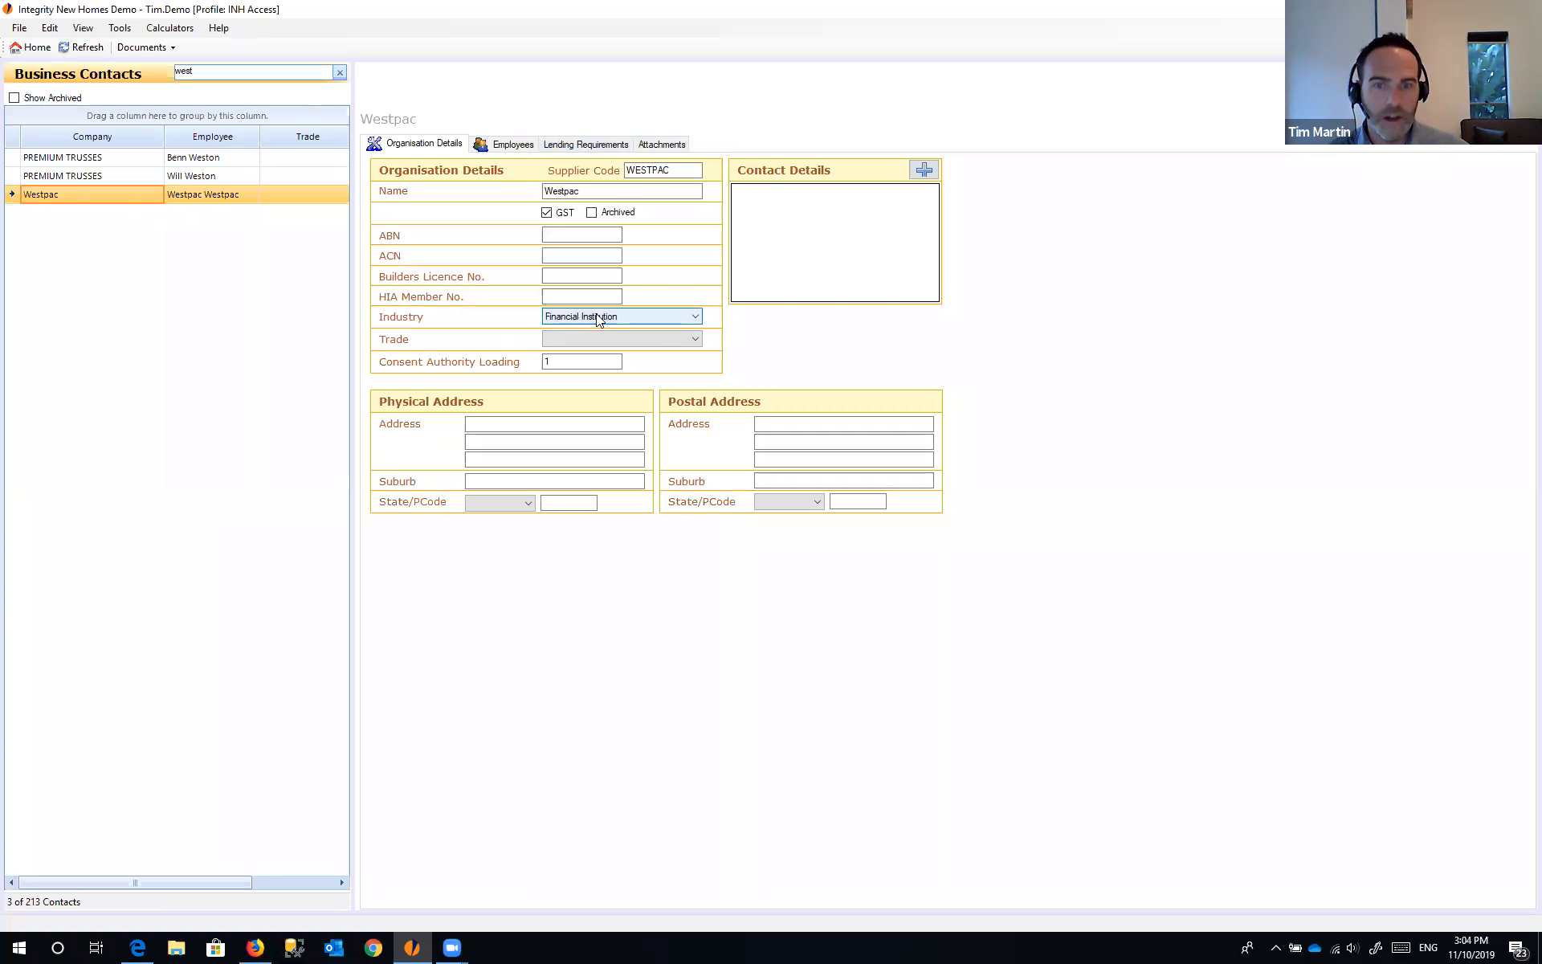
pyautogui.click(583, 145)
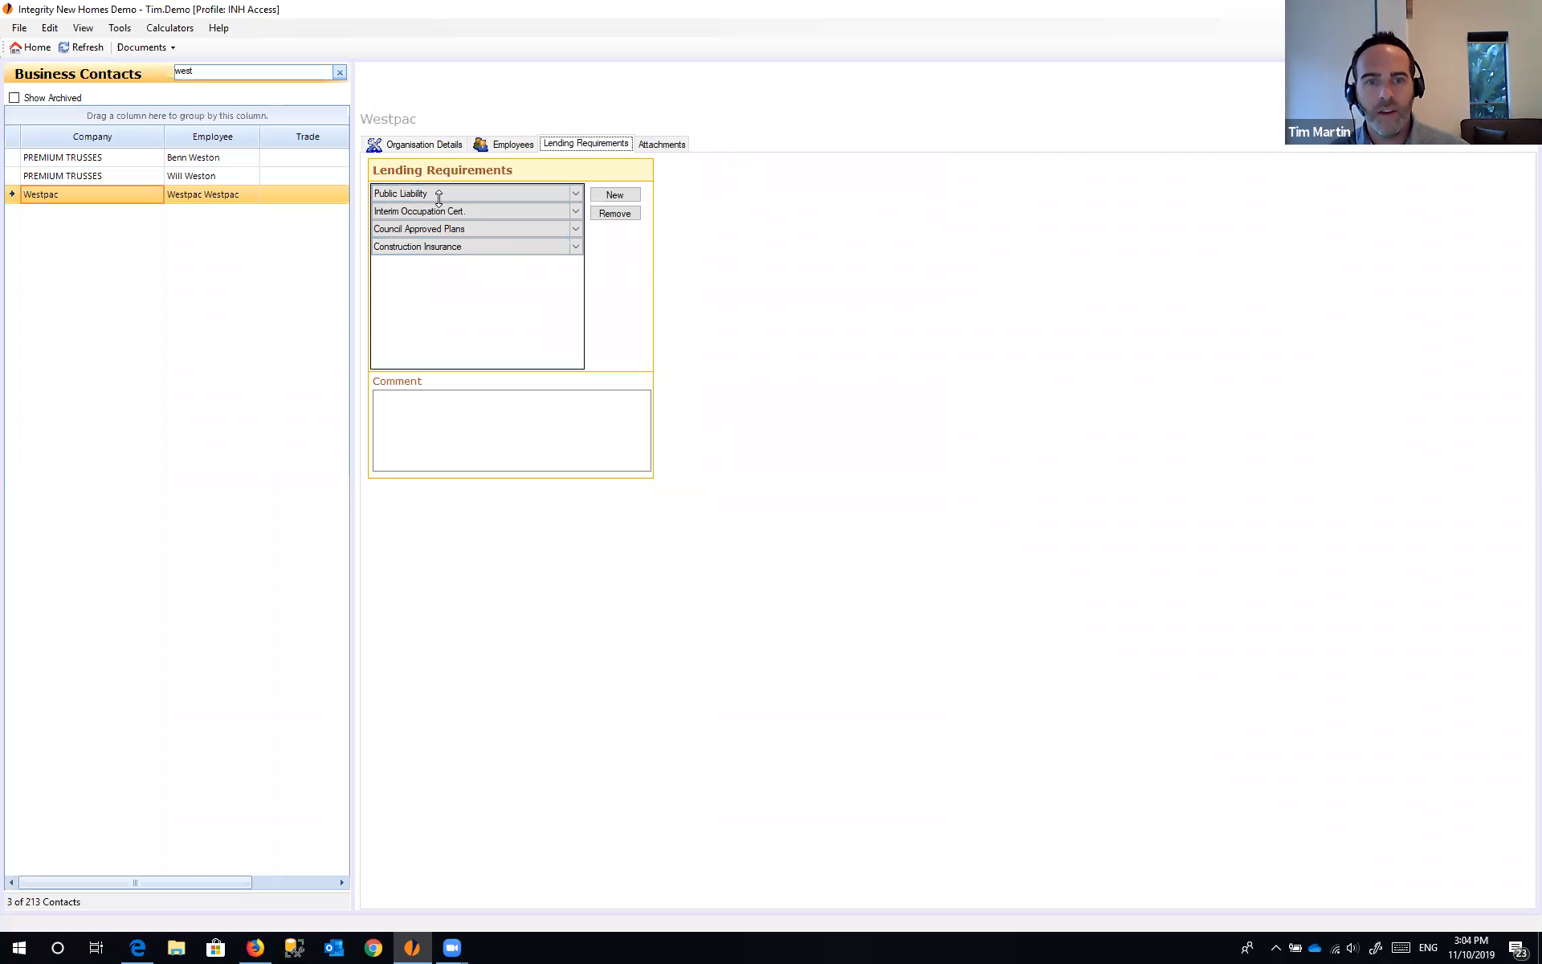
pyautogui.click(612, 195)
pyautogui.click(575, 265)
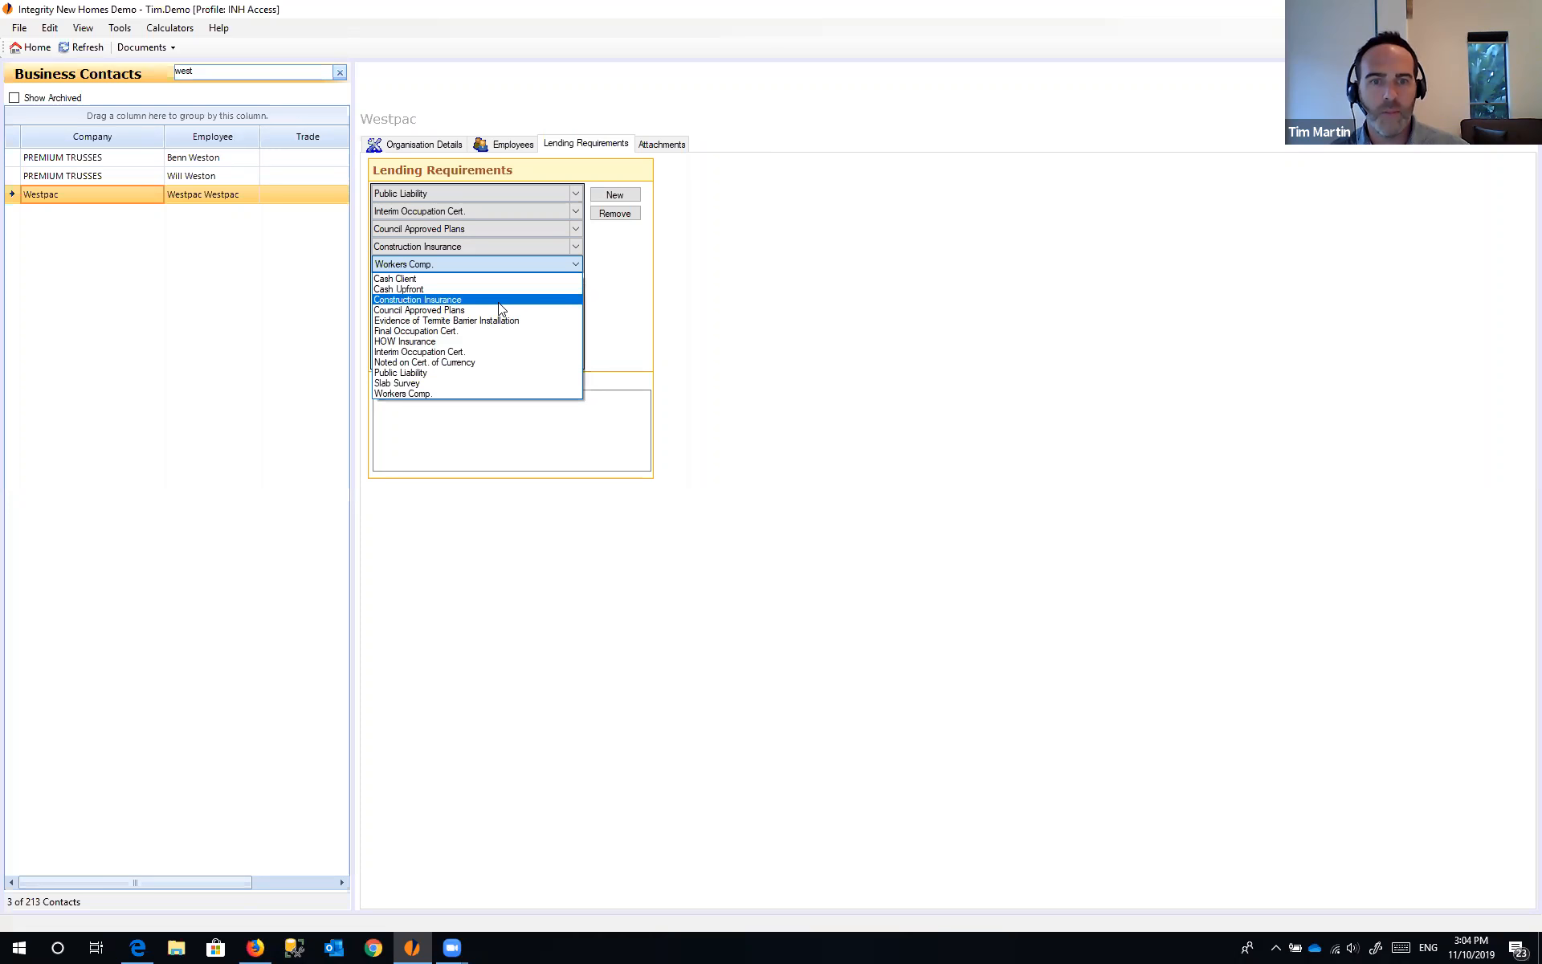
pyautogui.click(484, 362)
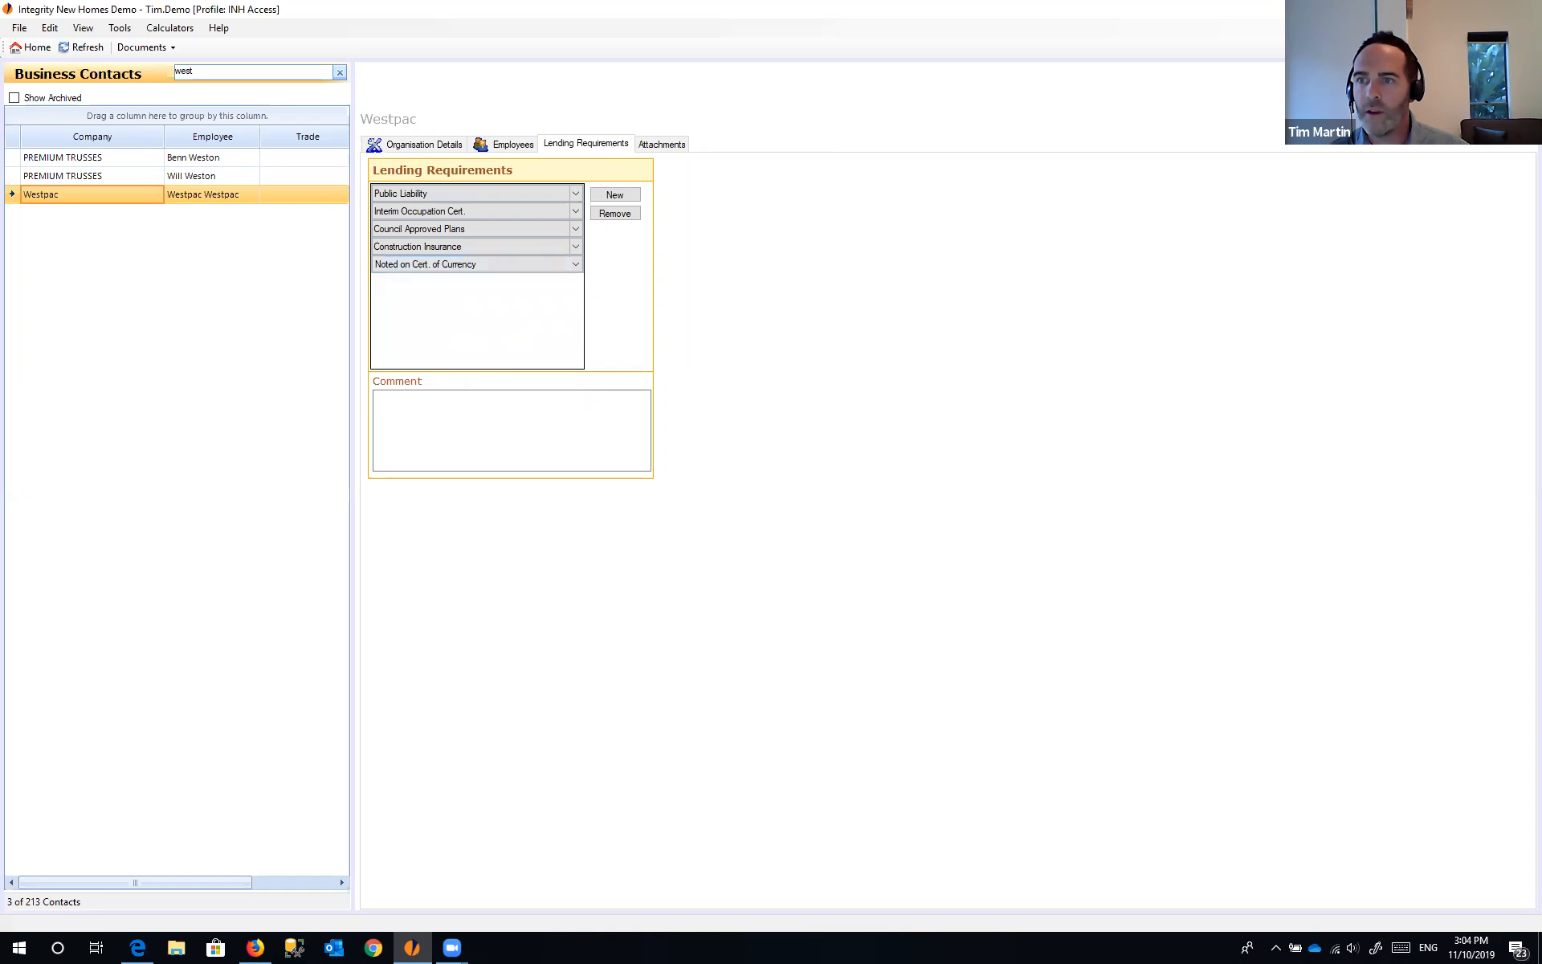
# - Return to the job, reload its financial details and check the updated lender requirements list
pyautogui.click(159, 48)
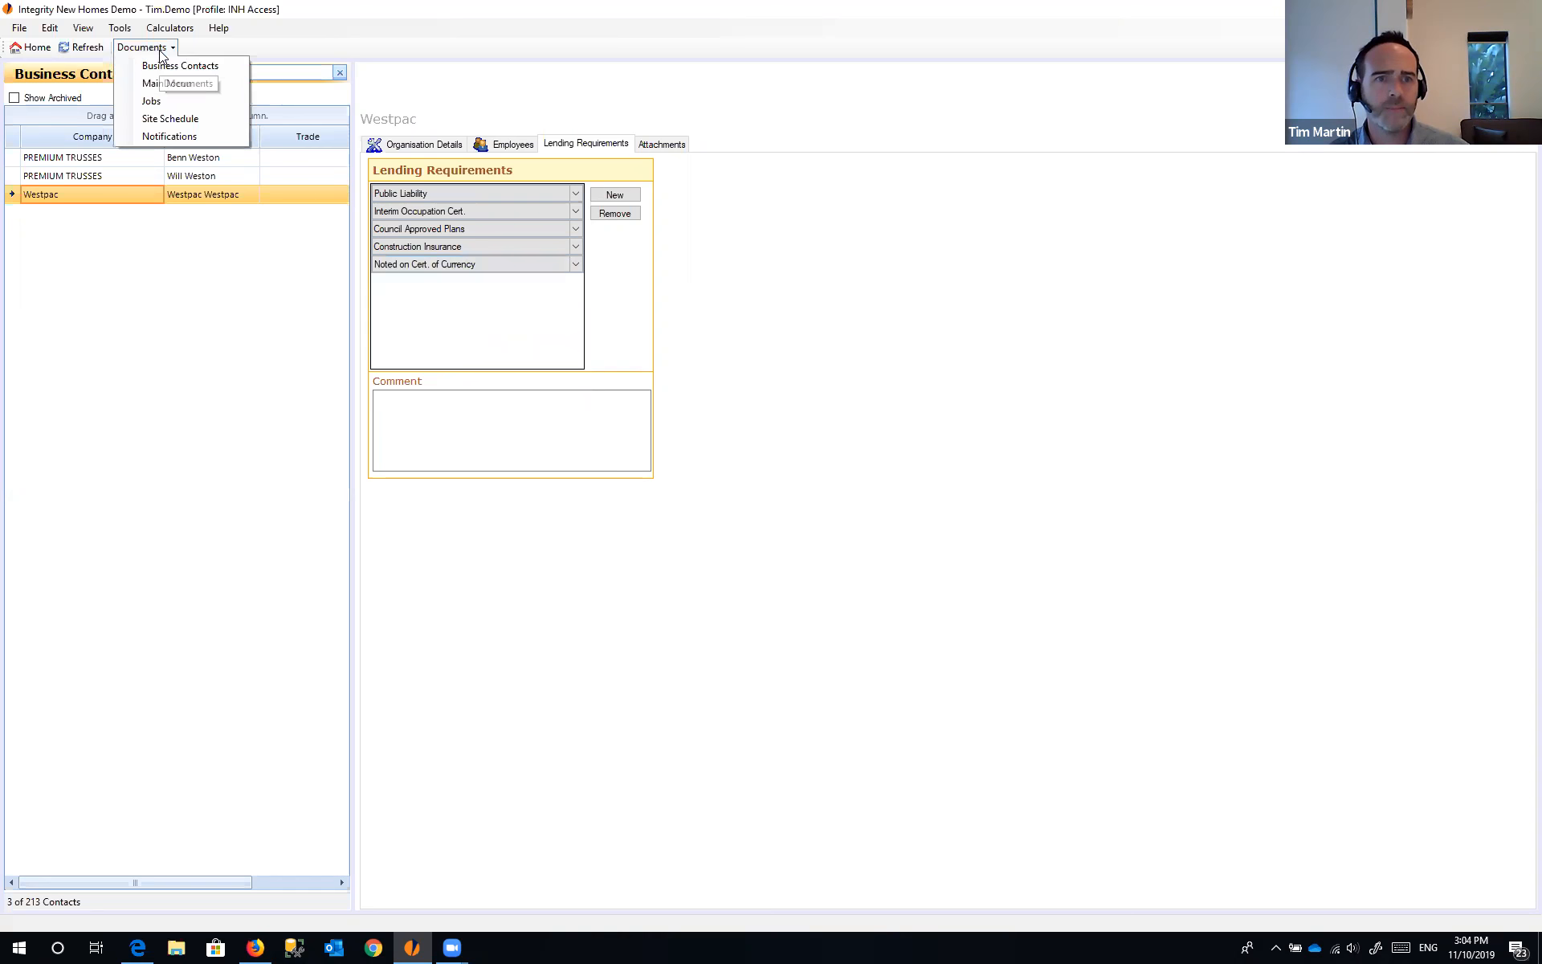
pyautogui.click(161, 101)
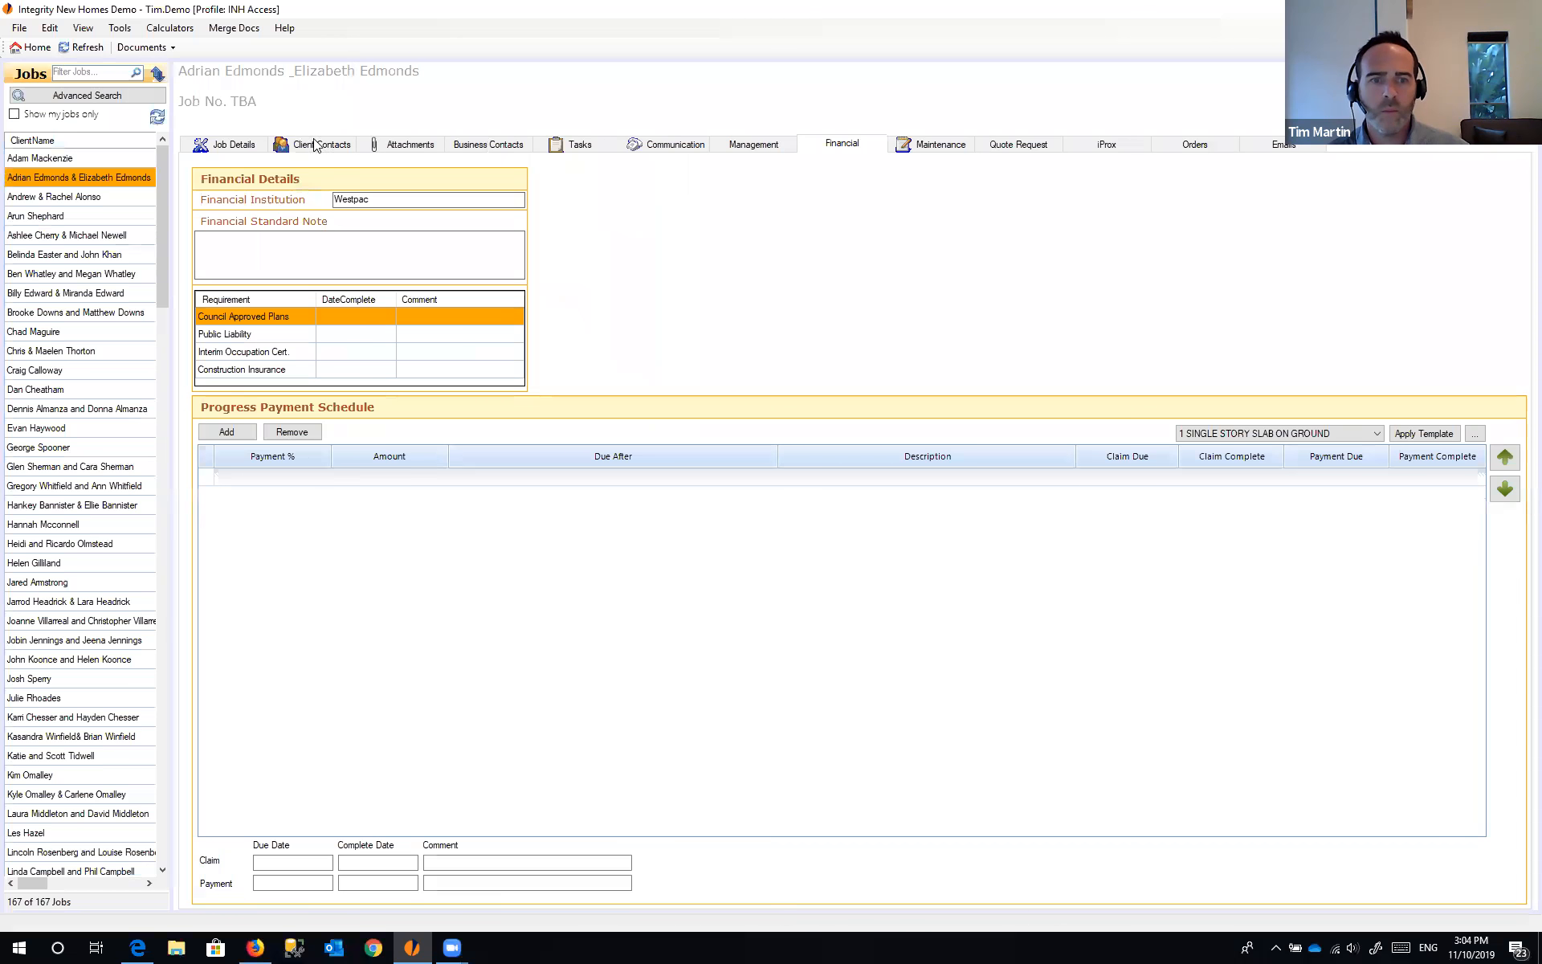
pyautogui.click(233, 144)
pyautogui.click(867, 145)
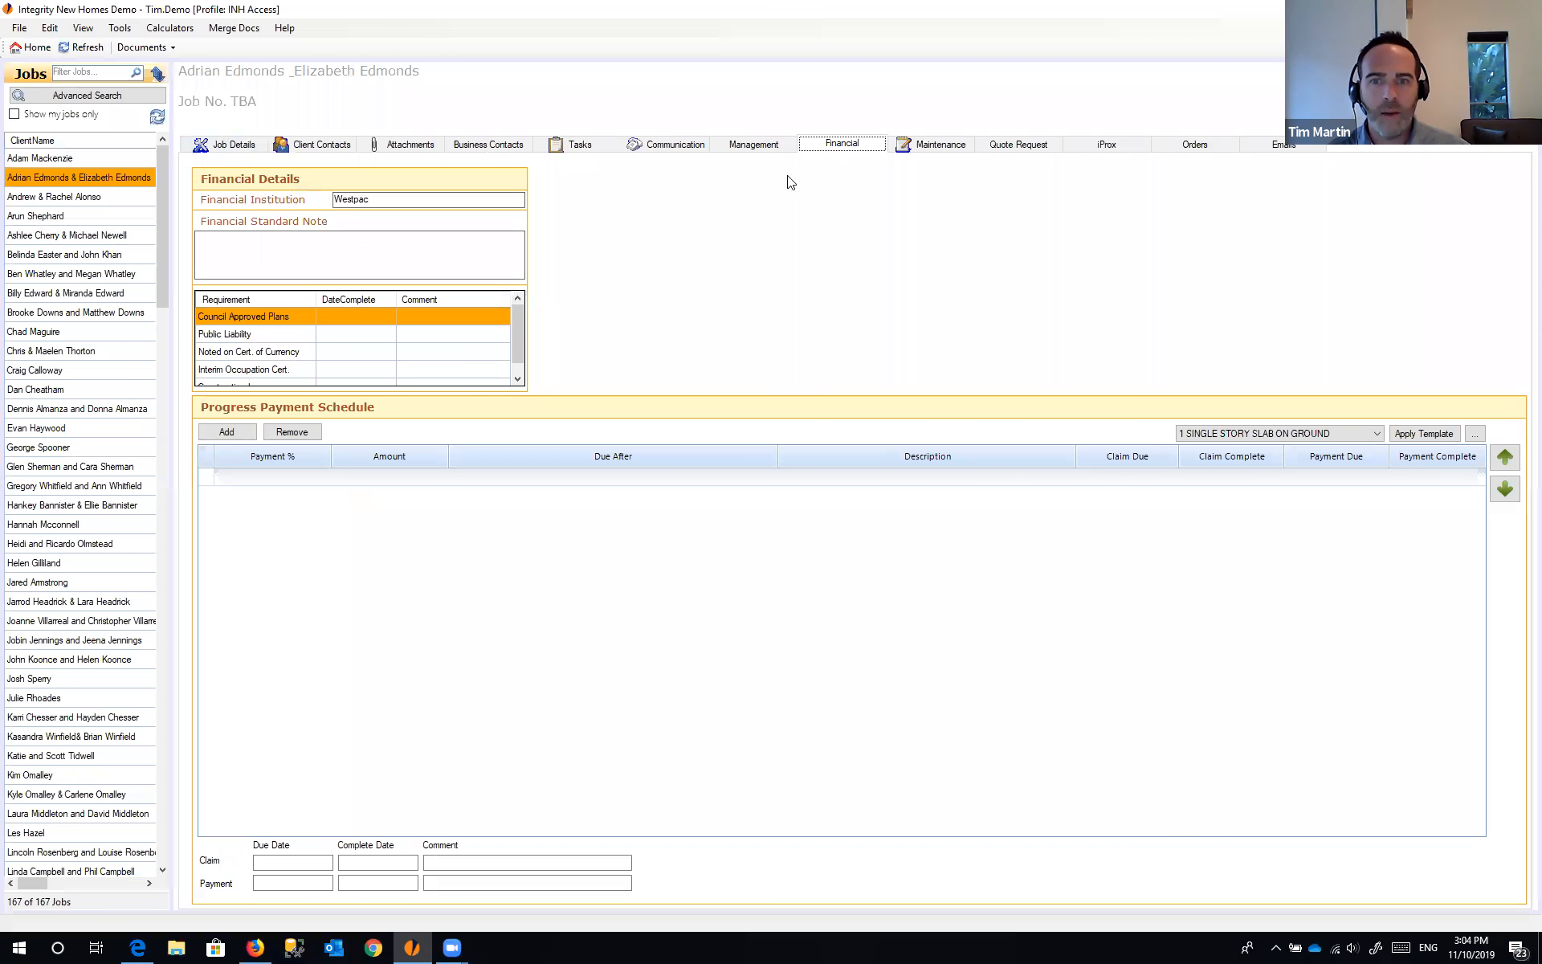
pyautogui.moveTo(517, 319); pyautogui.dragTo(517, 343)
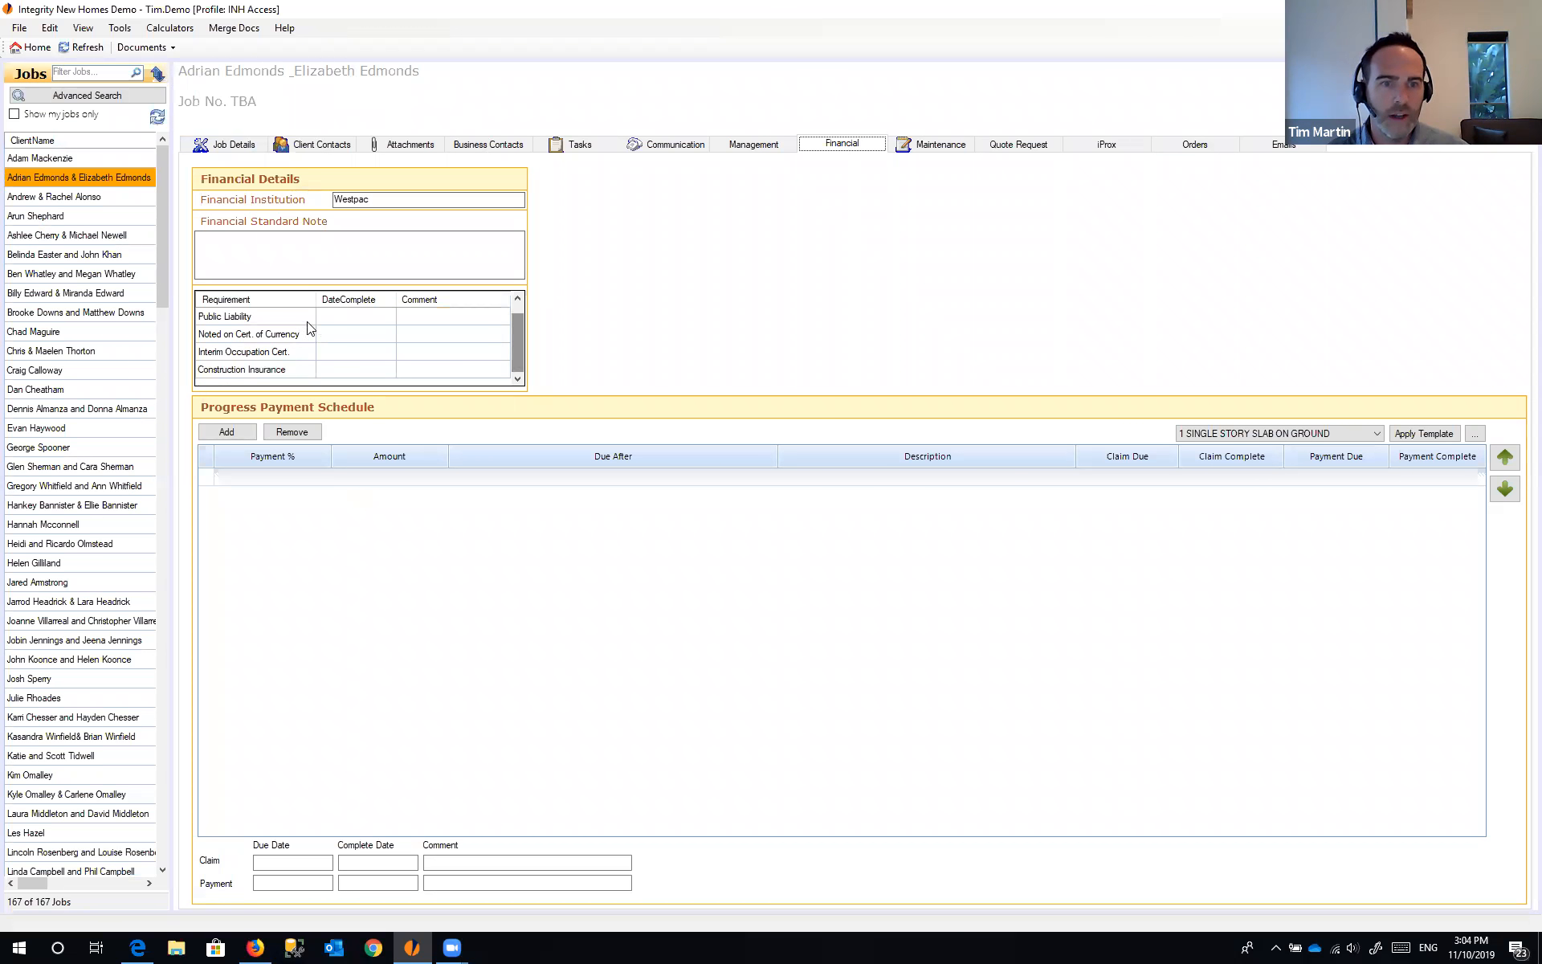
pyautogui.click(517, 345)
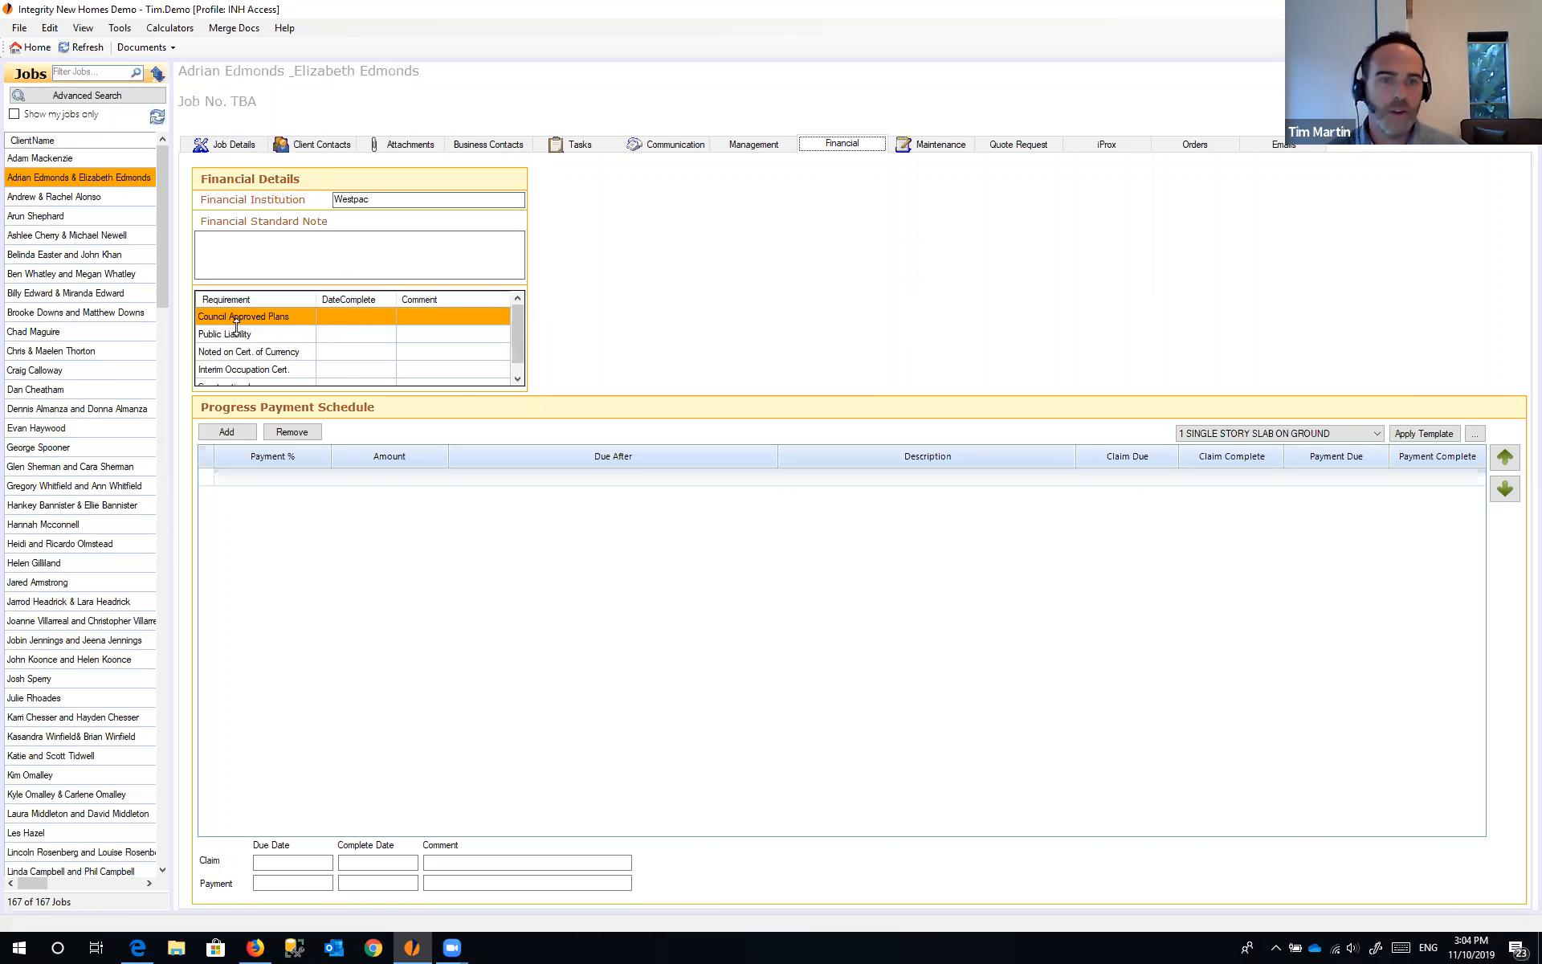
# - Set the completion date of the "Noted on Cert. of Currency" requirement to today's date, 11/10/2019
pyautogui.click(342, 315)
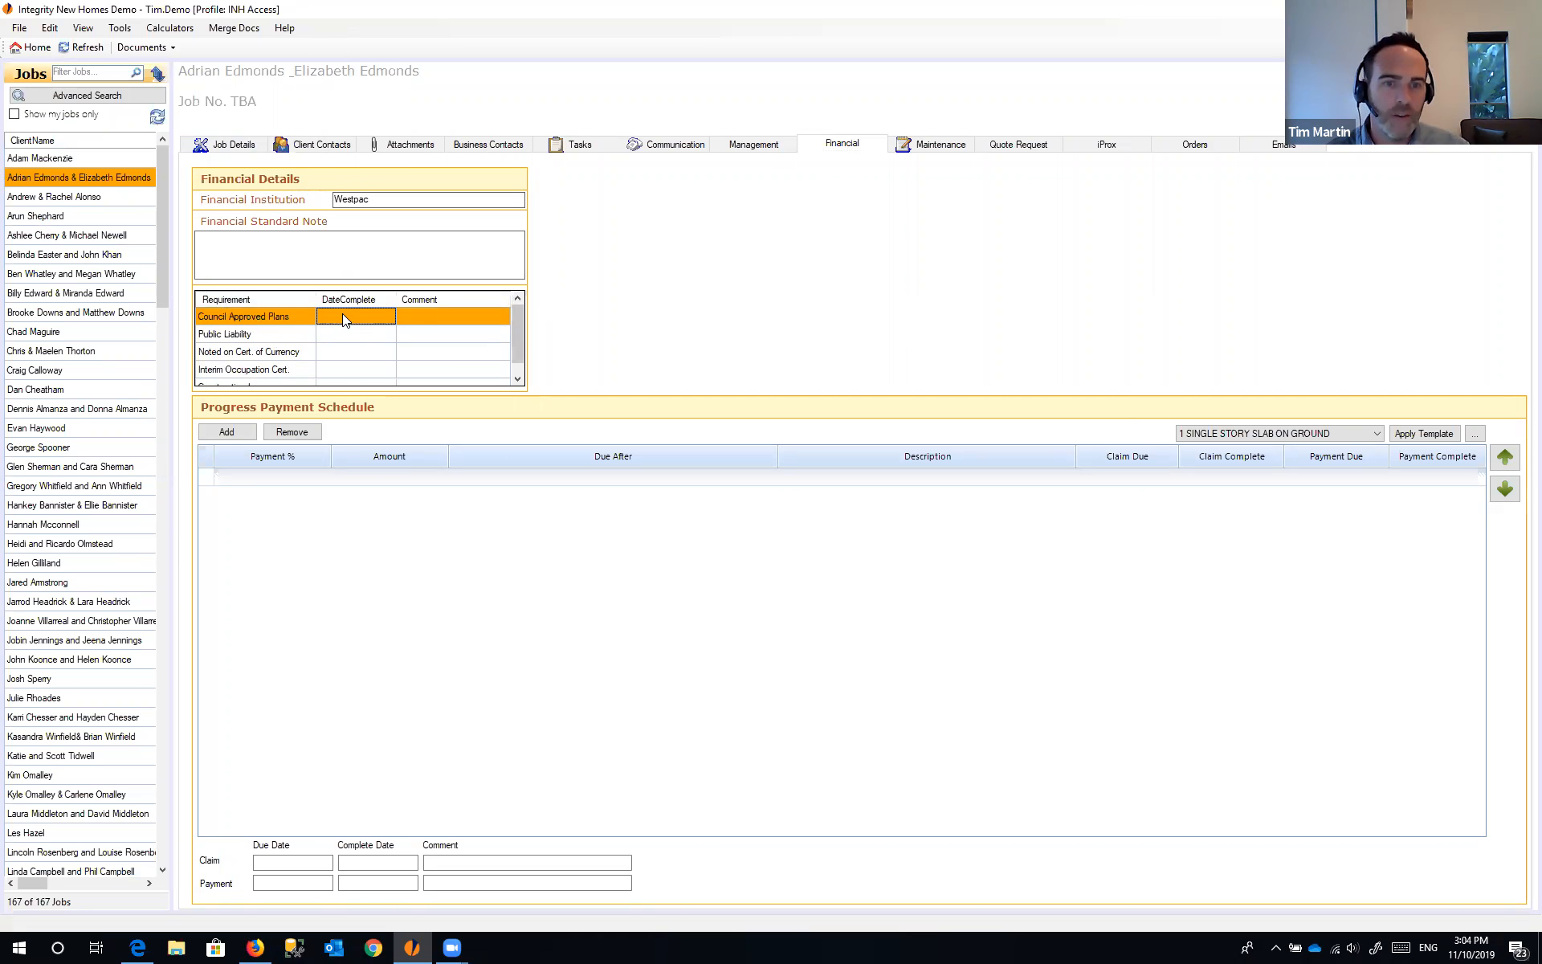
pyautogui.click(248, 334)
pyautogui.click(248, 352)
pyautogui.click(248, 371)
pyautogui.click(246, 353)
pyautogui.click(355, 351)
pyautogui.click(355, 351)
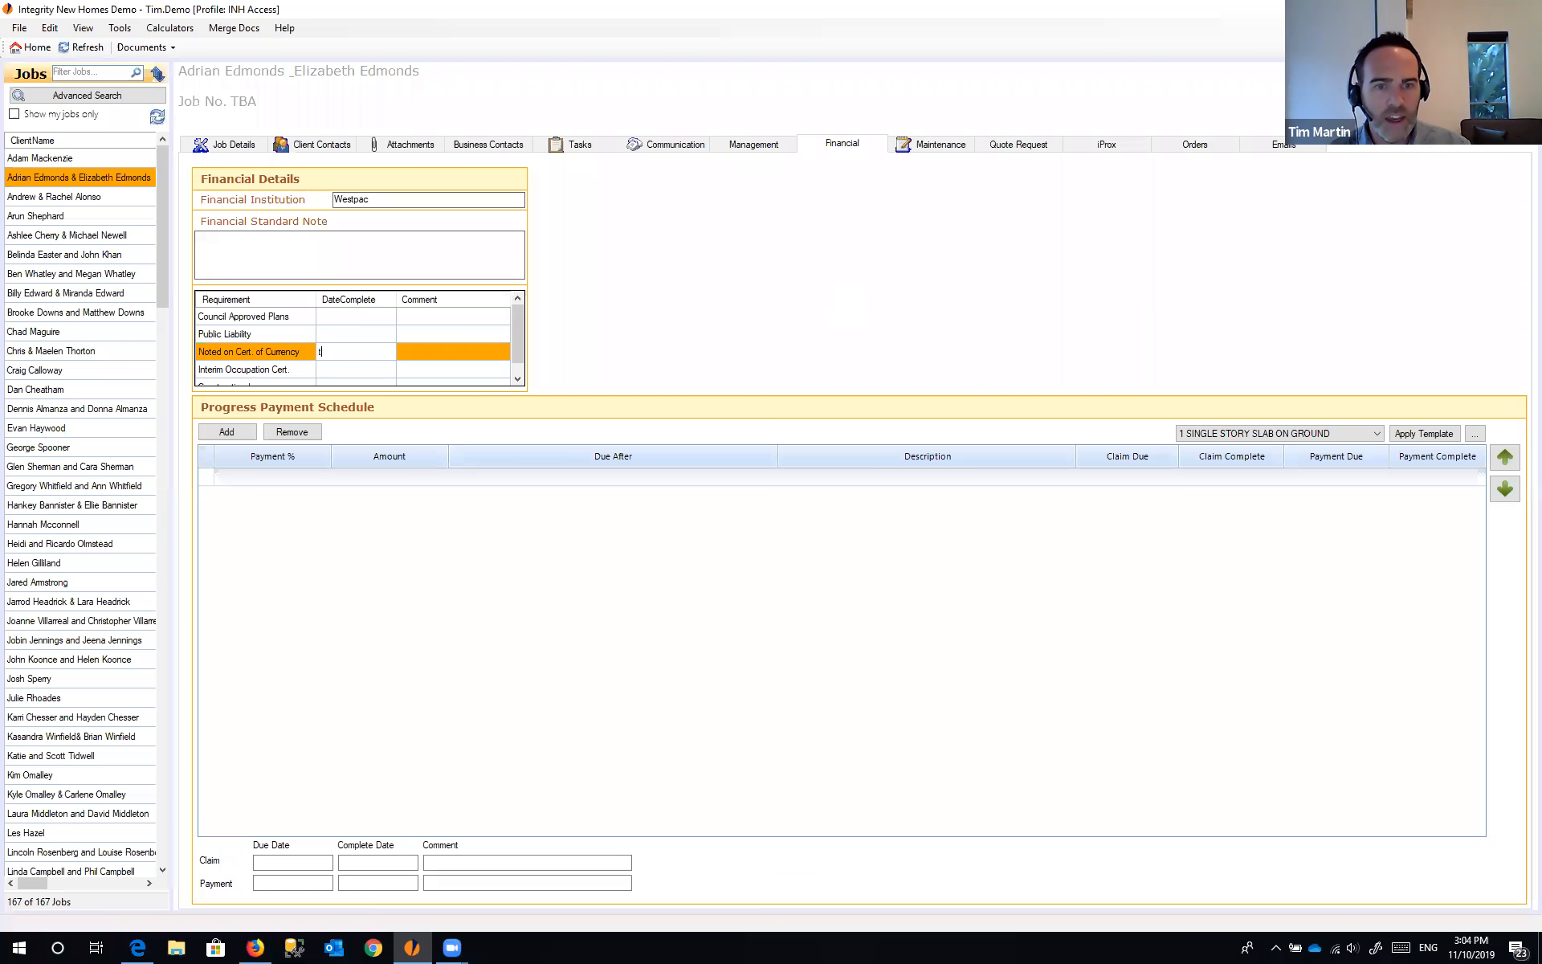
pyautogui.write('t')
pyautogui.press('Tab')
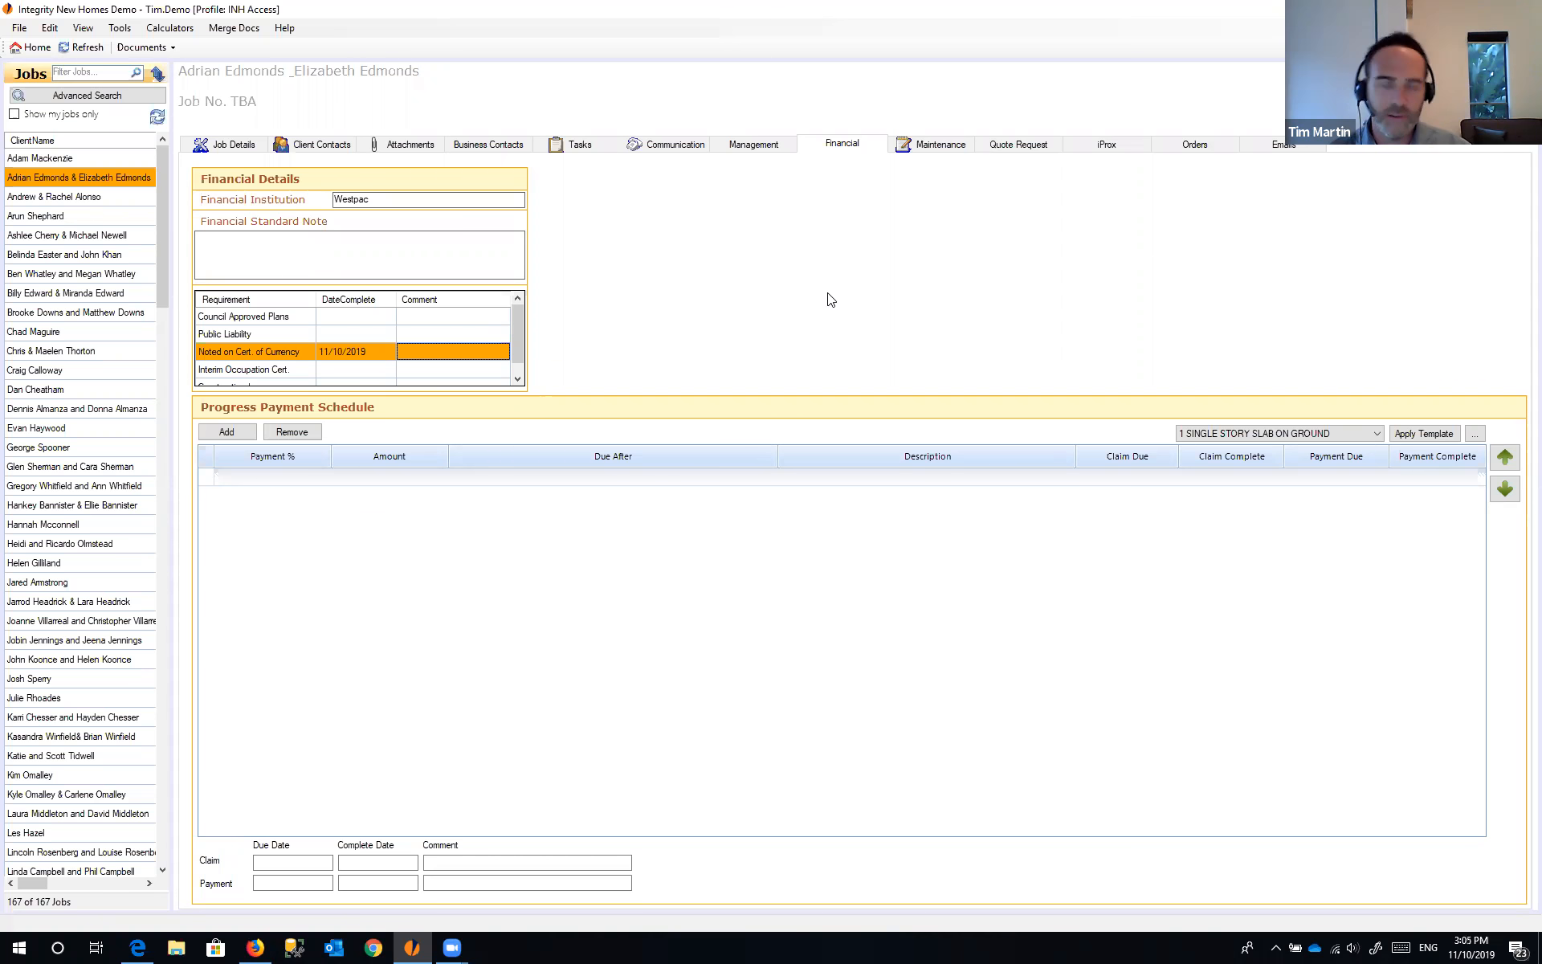
# - Set the completion date of the "Interim Occupation Cert." requirement to today's date, 11/10/2019
pyautogui.click(355, 371)
pyautogui.write('t')
pyautogui.press('Tab')
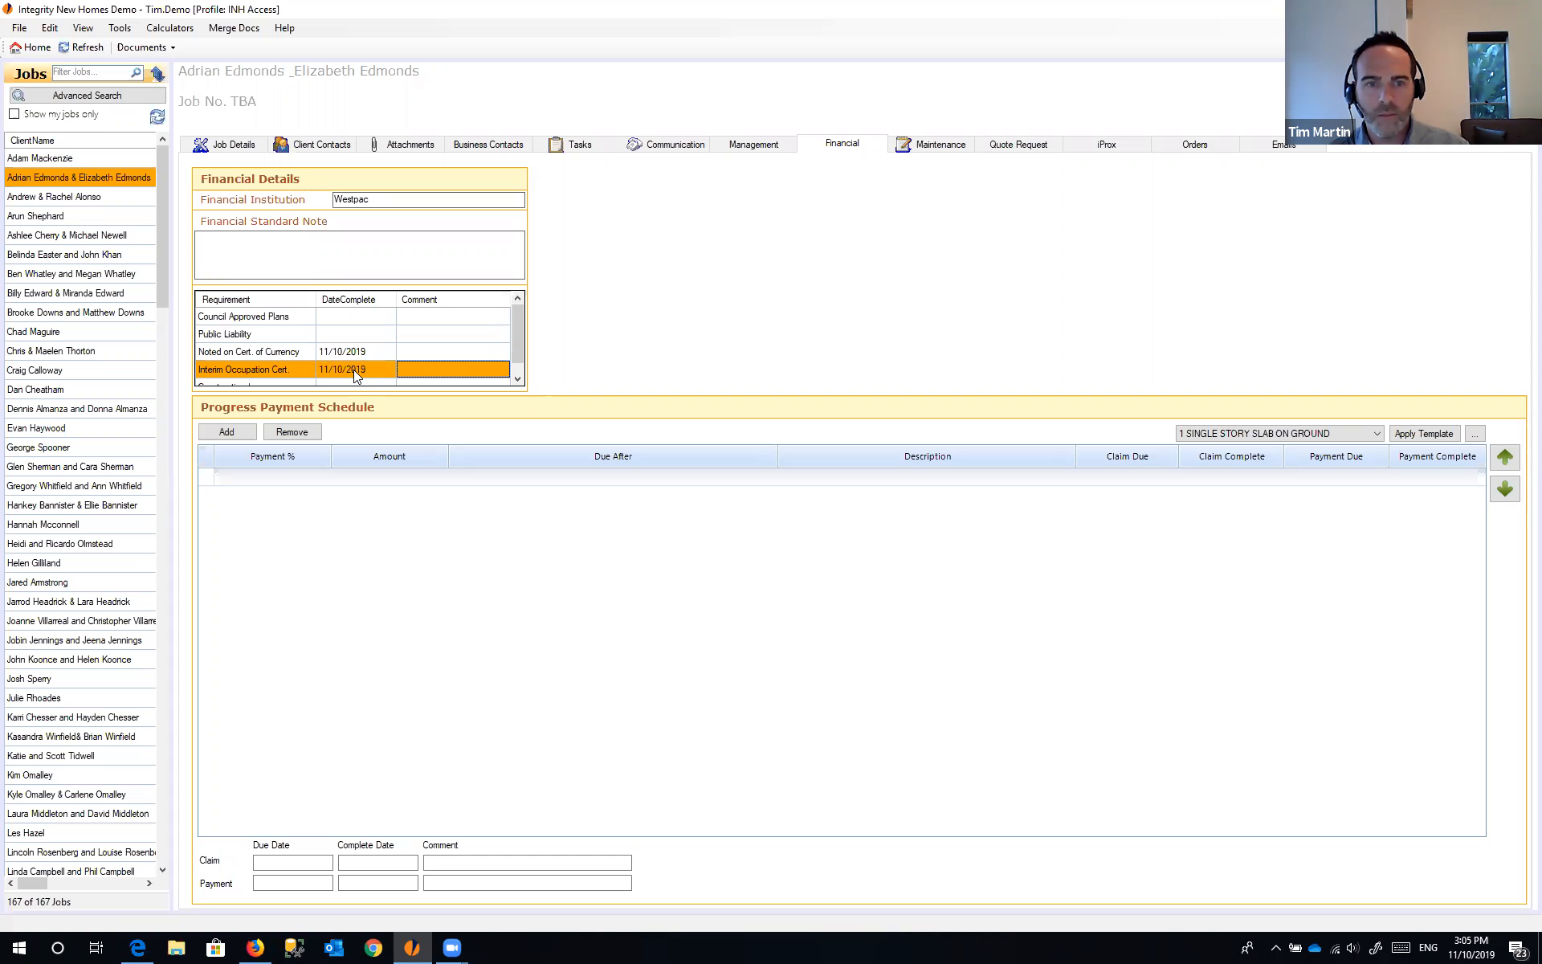
pyautogui.click(418, 370)
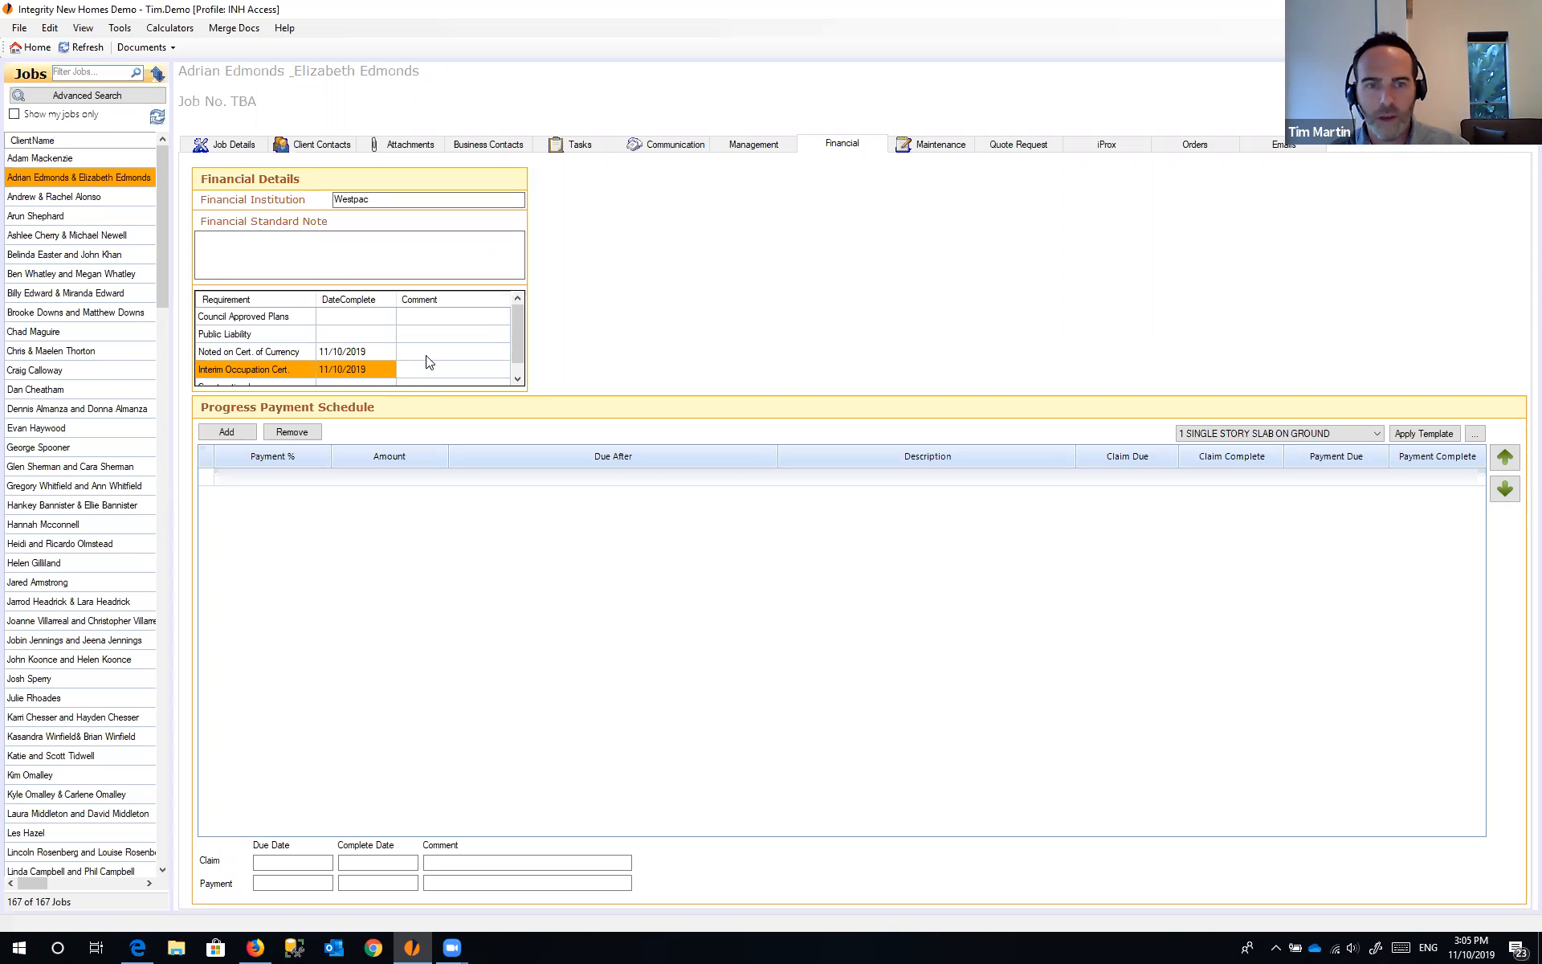
pyautogui.click(428, 355)
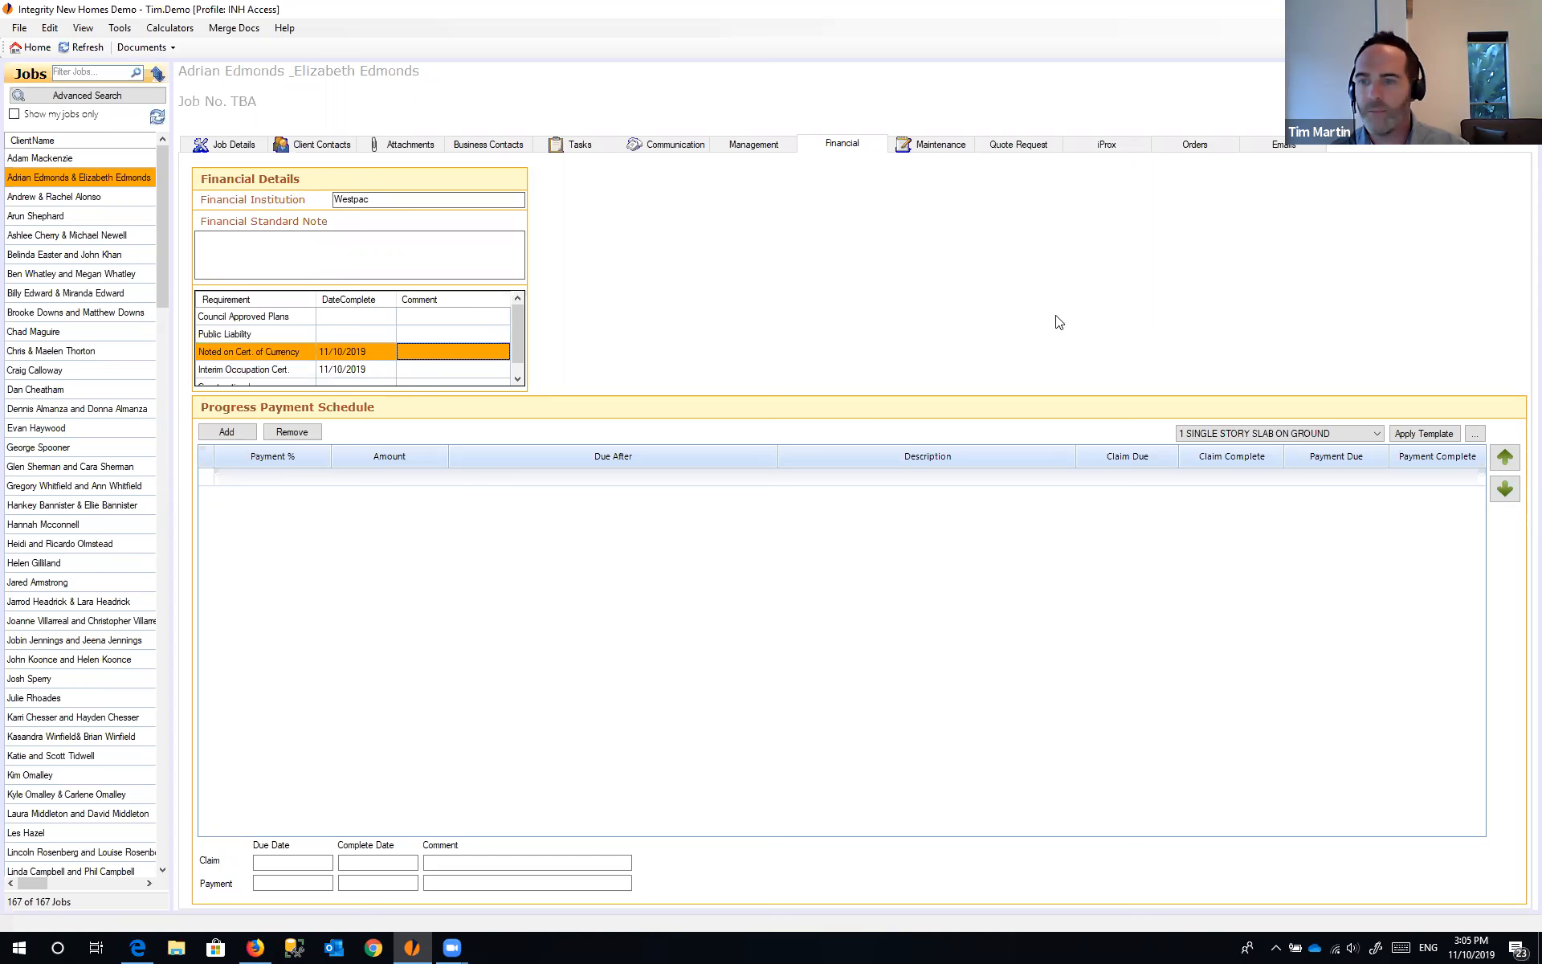
# - Apply the "1 SINGLE STORY SLAB ON GROUND" template to the job's progress payment schedule
pyautogui.scroll(-1, 1062, 322)
pyautogui.scroll(1, 1063, 322)
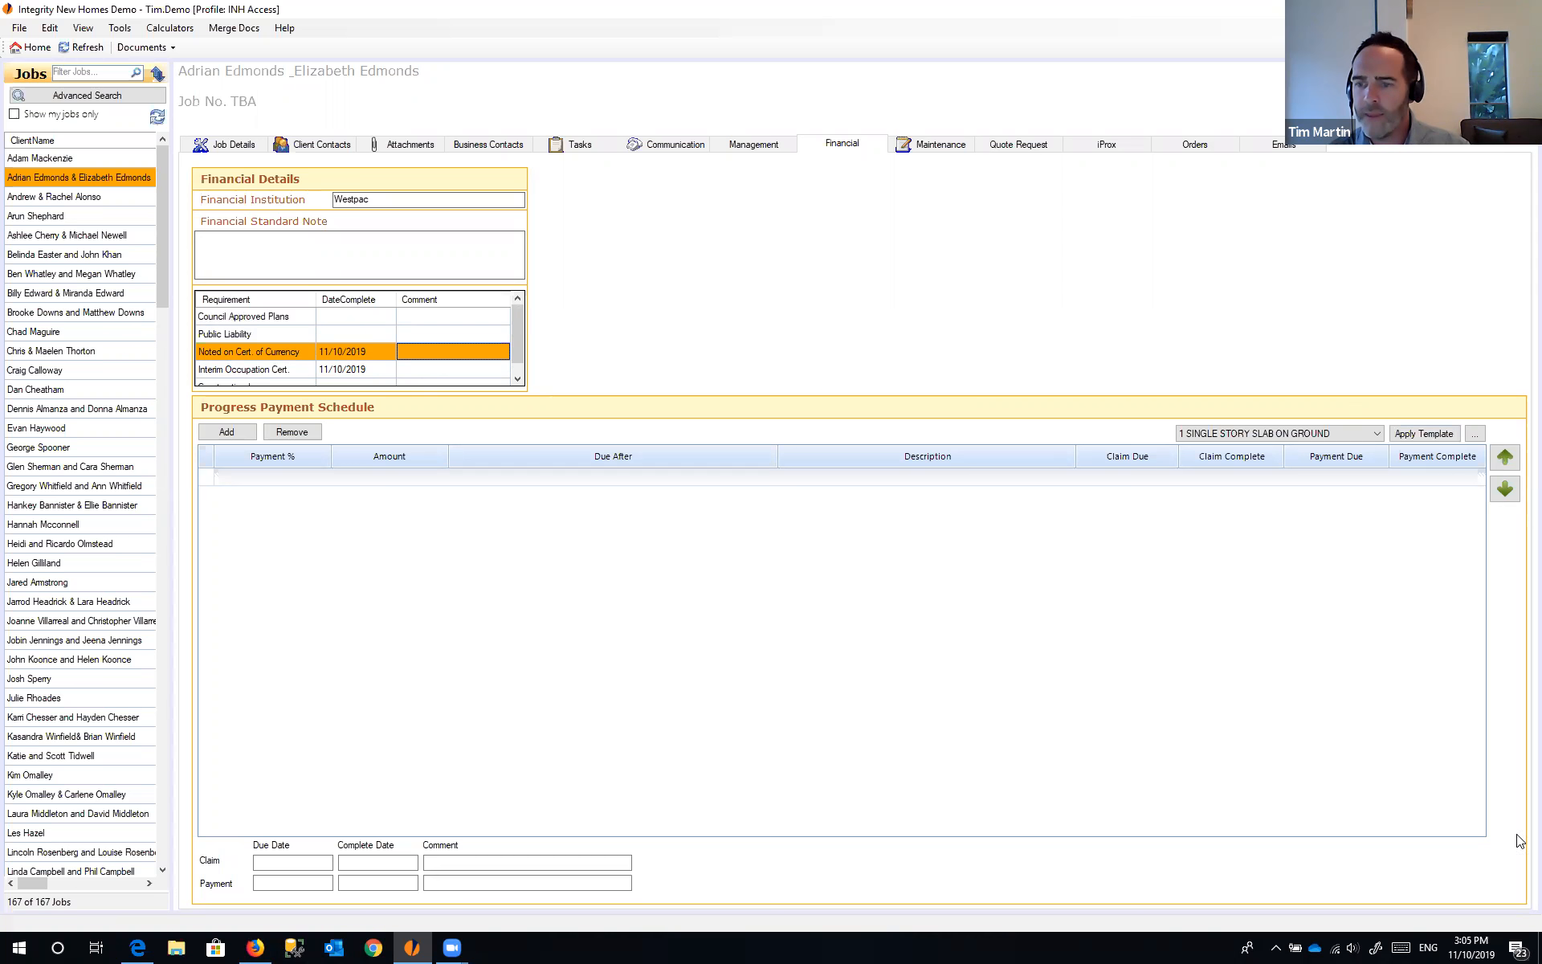
pyautogui.click(1373, 436)
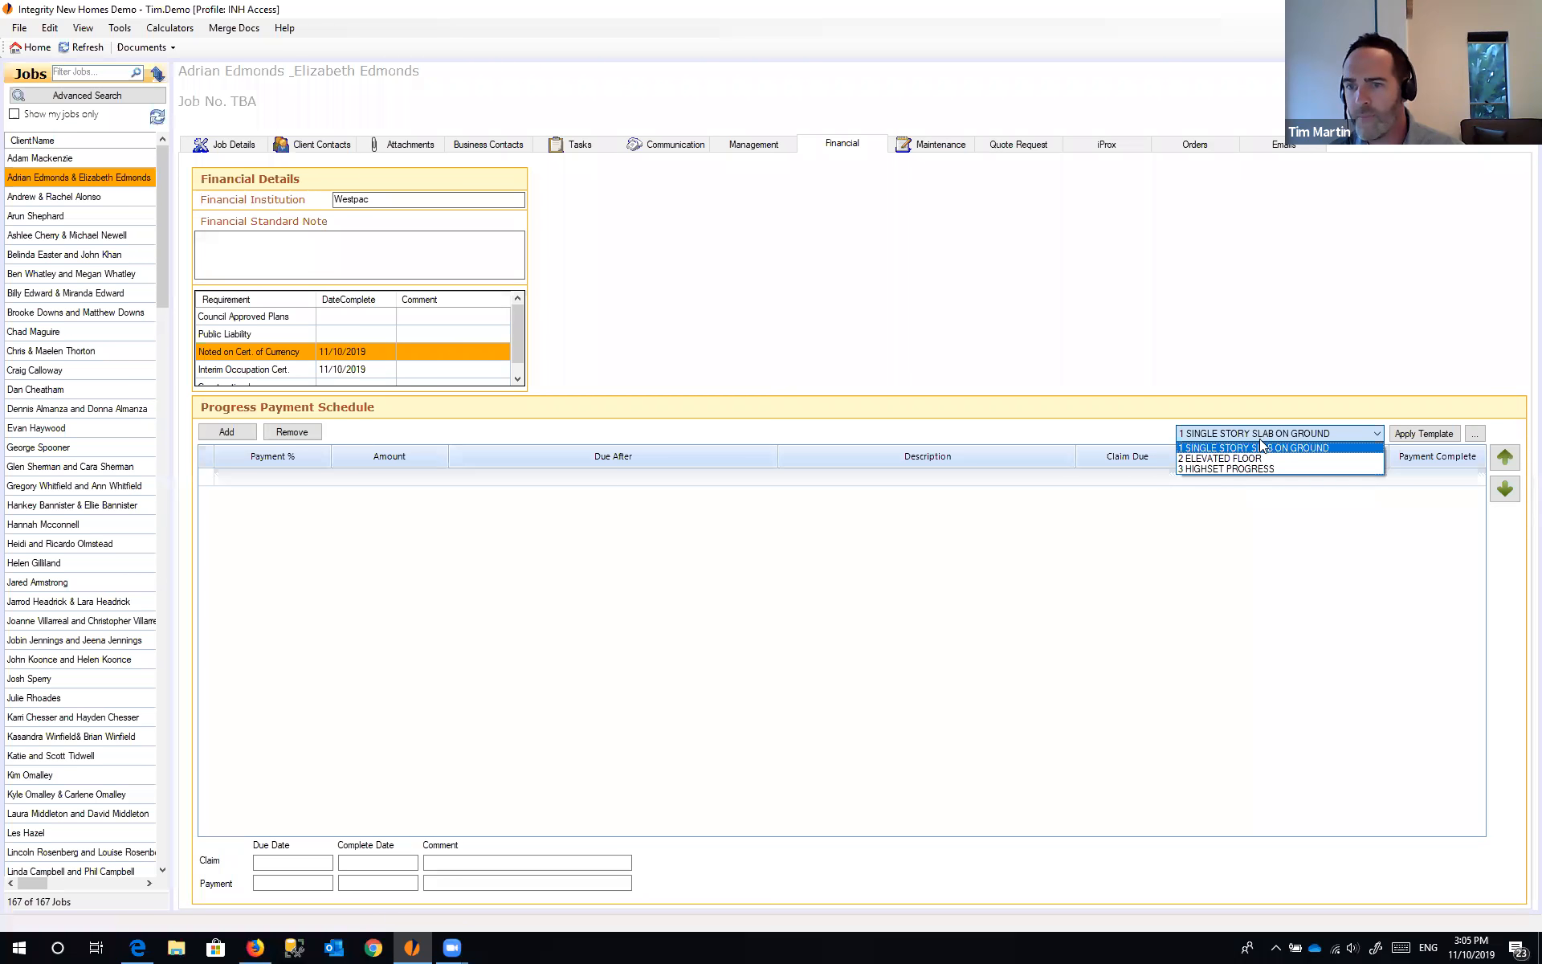
pyautogui.click(1192, 448)
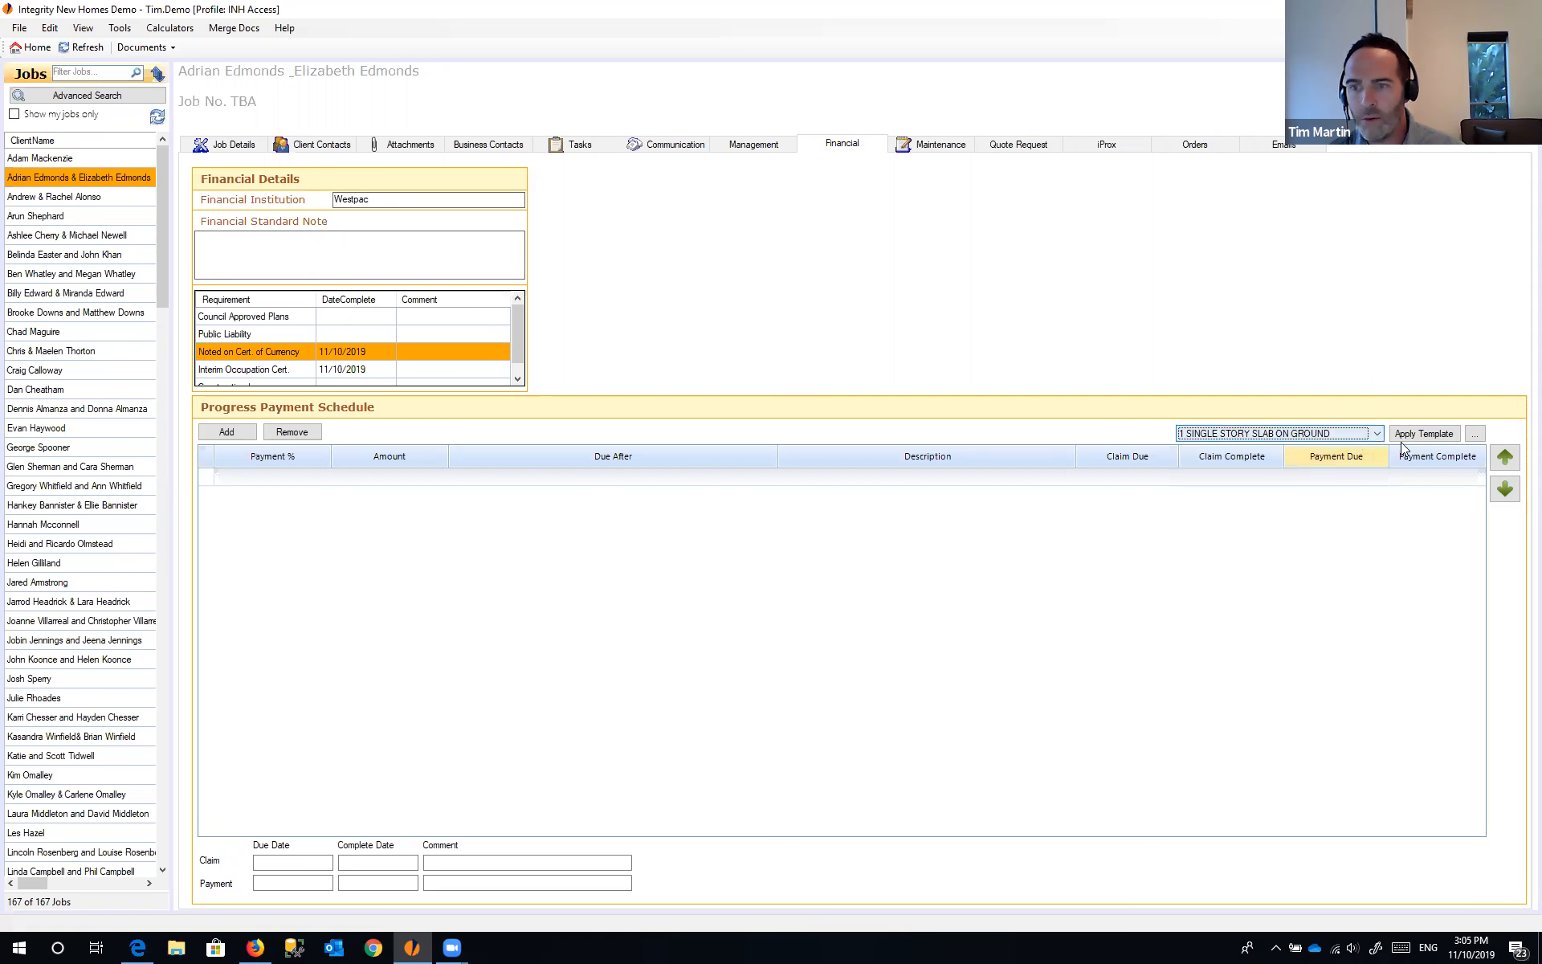
pyautogui.click(1424, 434)
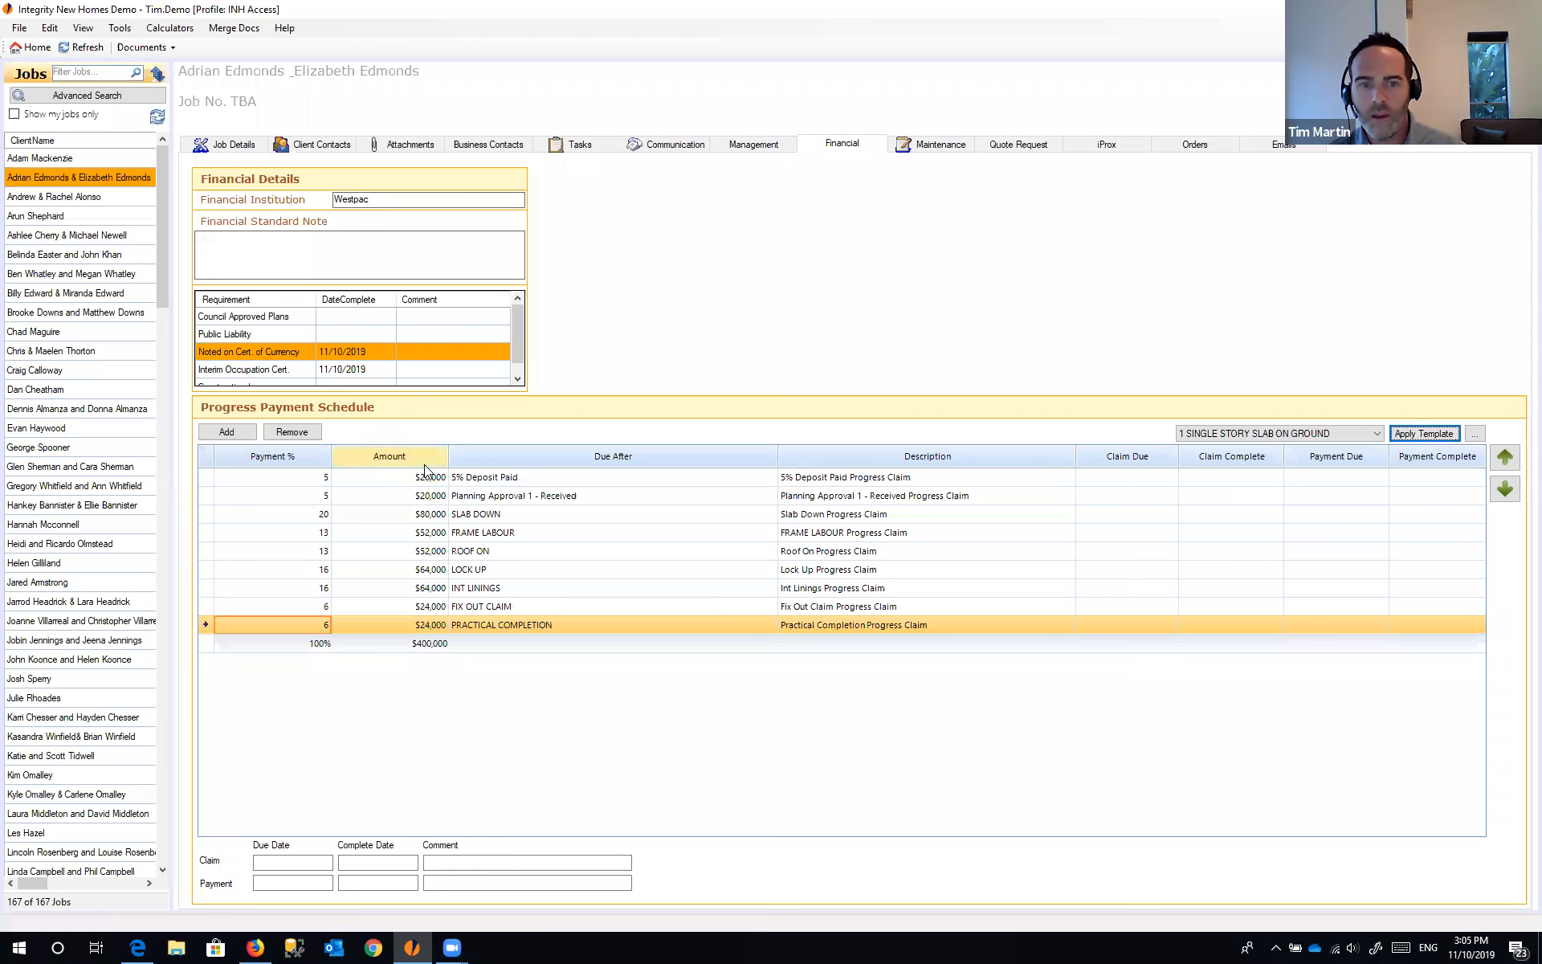
# - Examine the payment percentages, amounts, due-after stages and claim descriptions from 5% Deposit Paid to PRACTICAL COMPLETION in the schedule
pyautogui.click(525, 493)
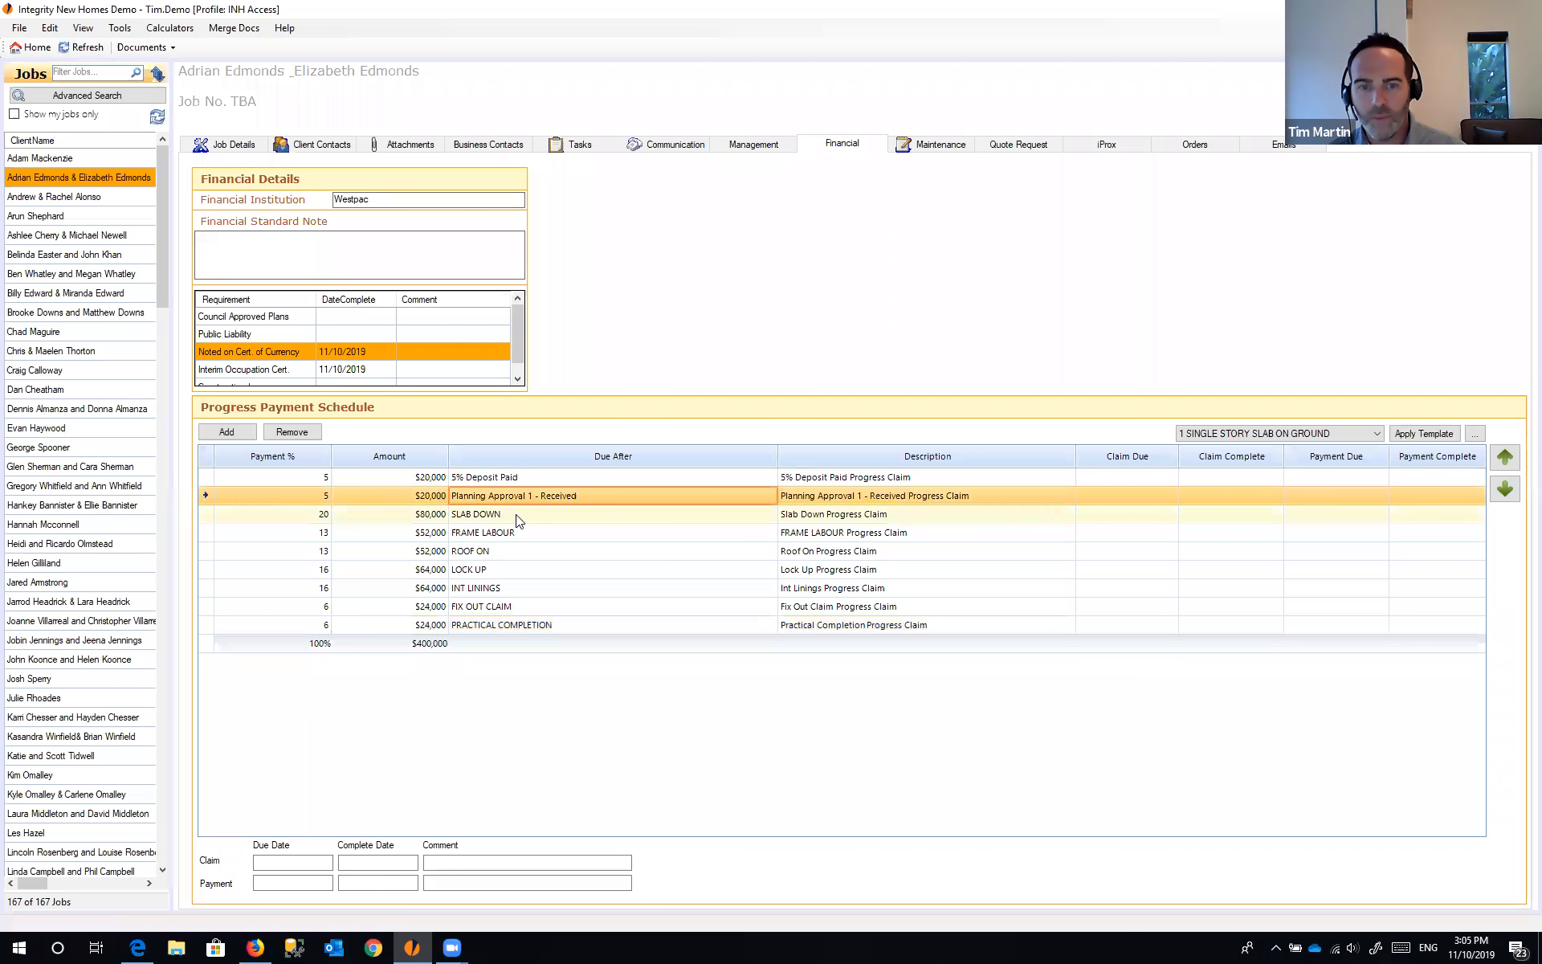
pyautogui.click(510, 530)
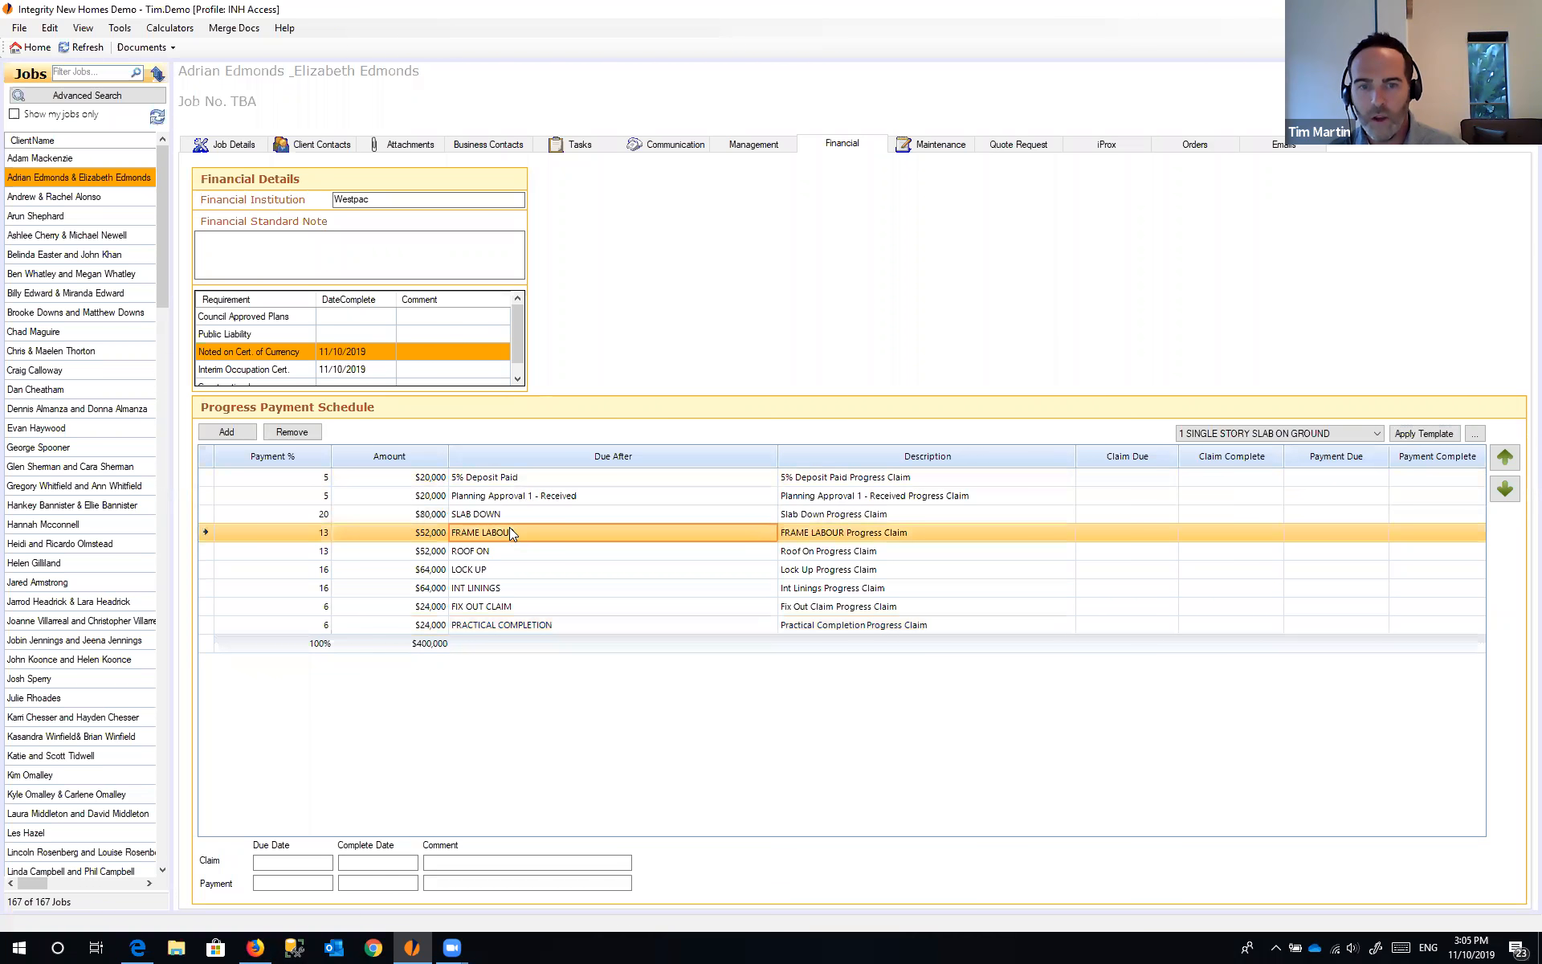
pyautogui.click(319, 478)
pyautogui.click(390, 496)
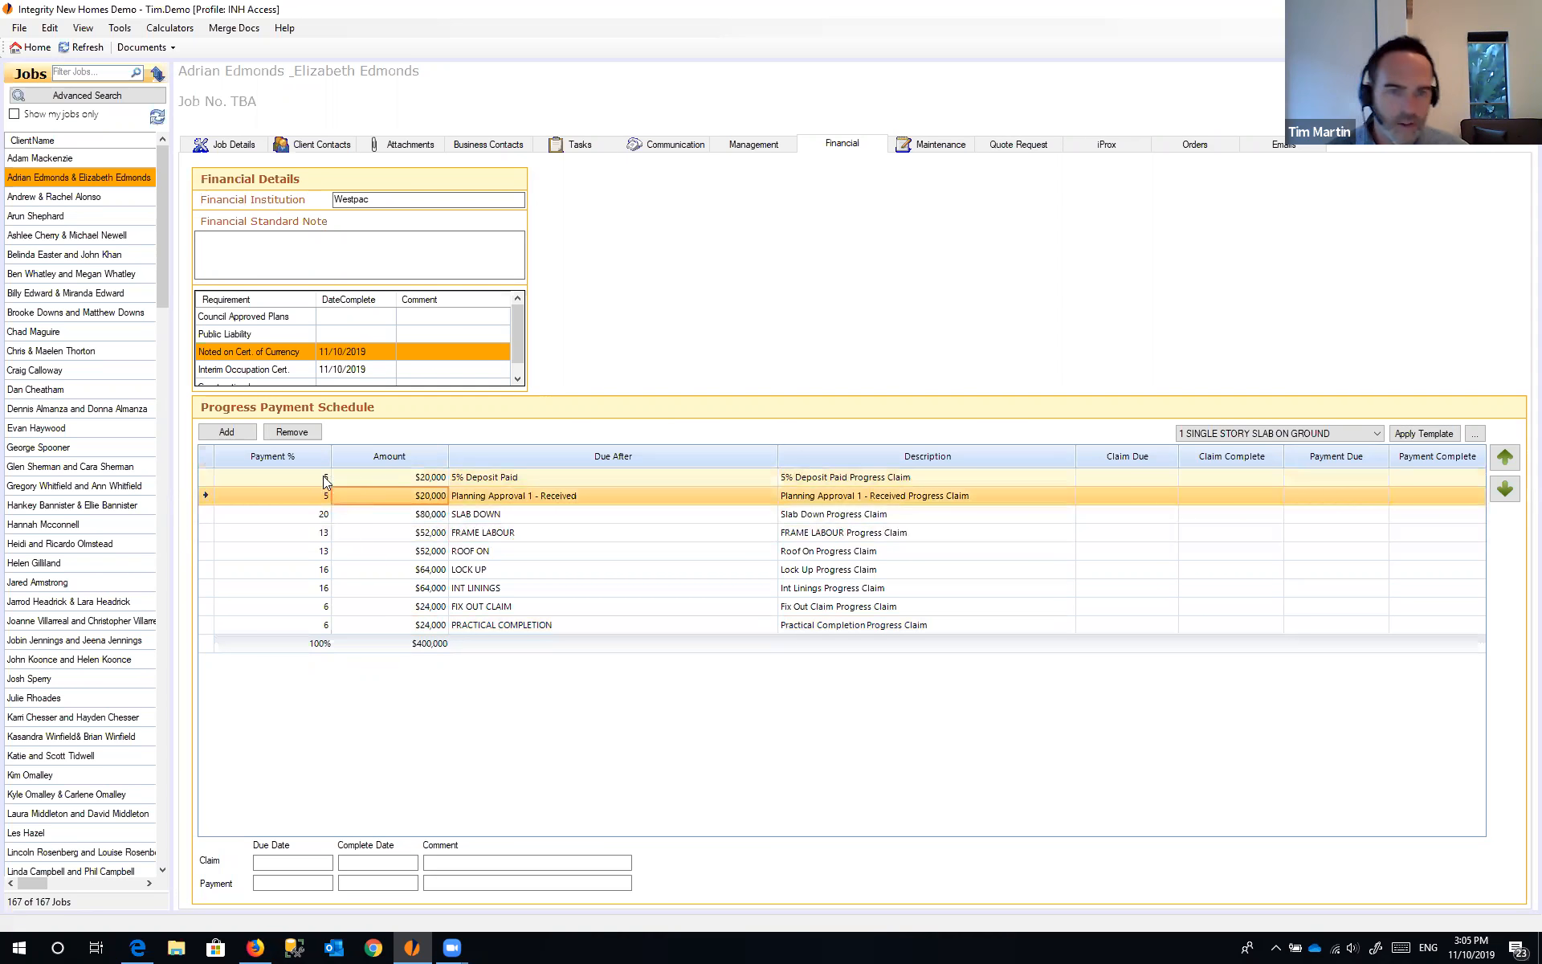
pyautogui.click(313, 477)
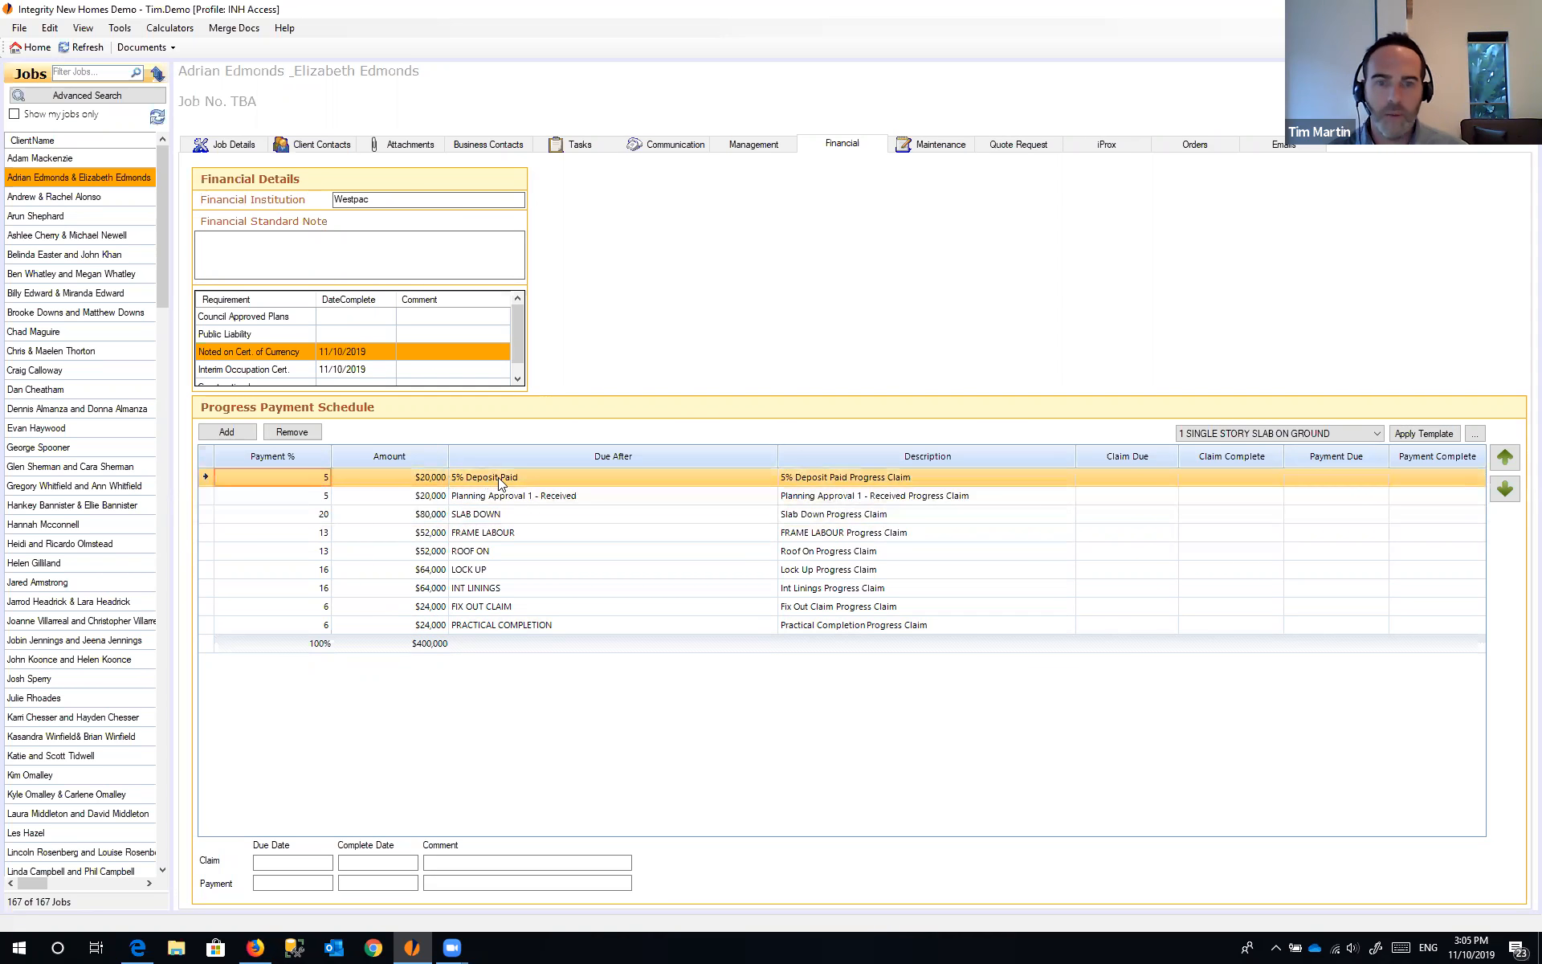
pyautogui.click(319, 497)
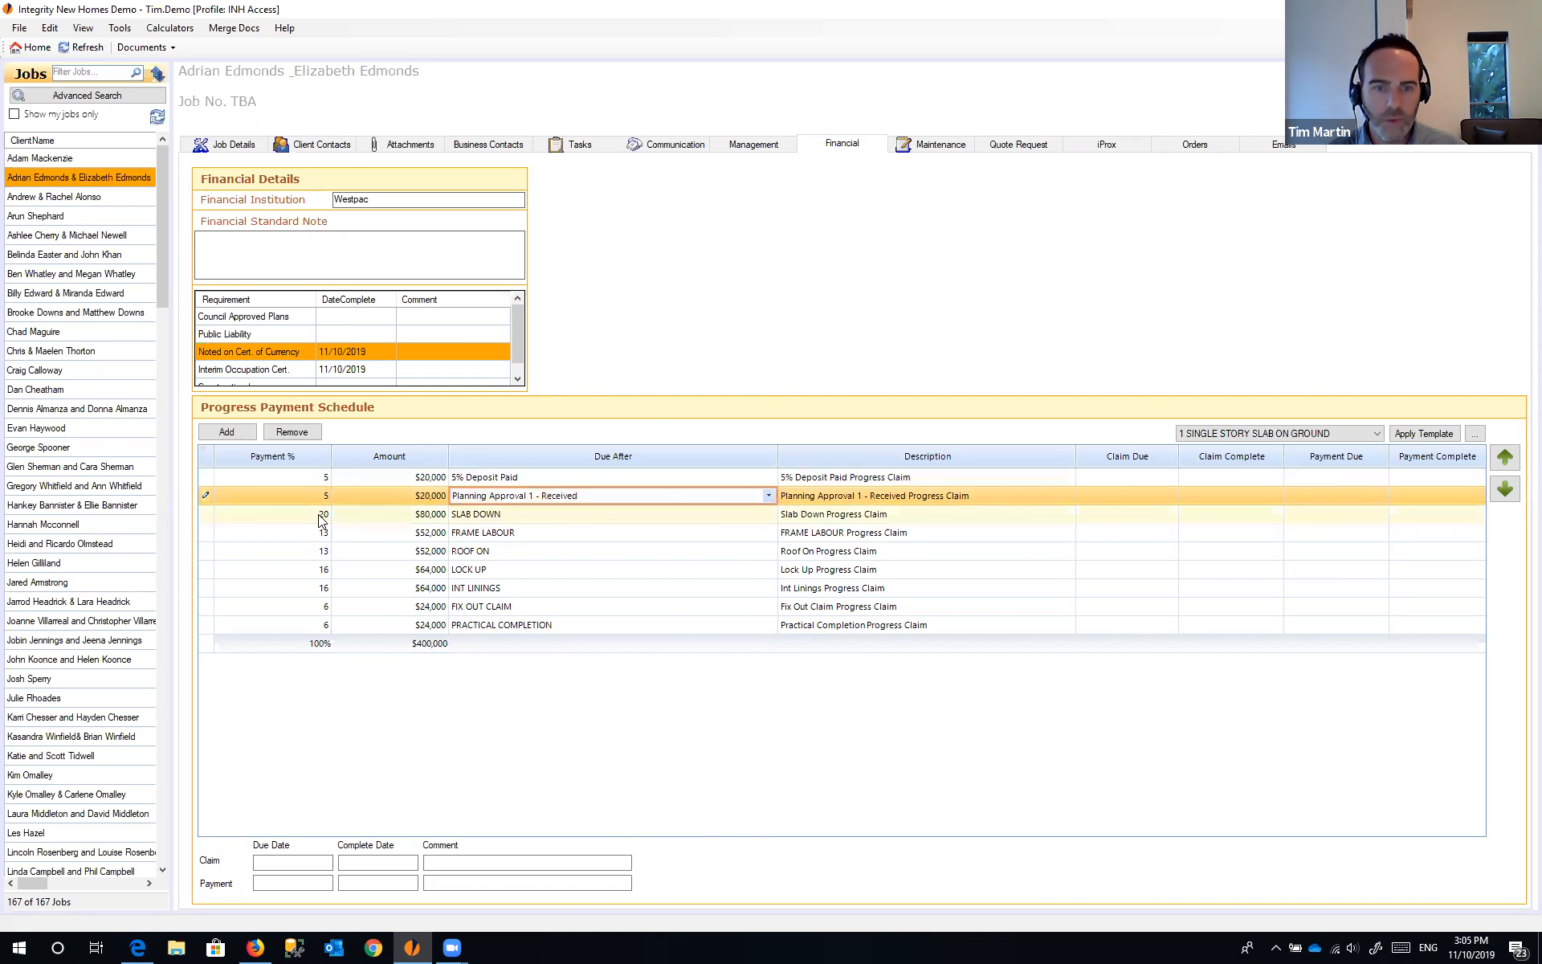
pyautogui.click(324, 518)
pyautogui.click(496, 518)
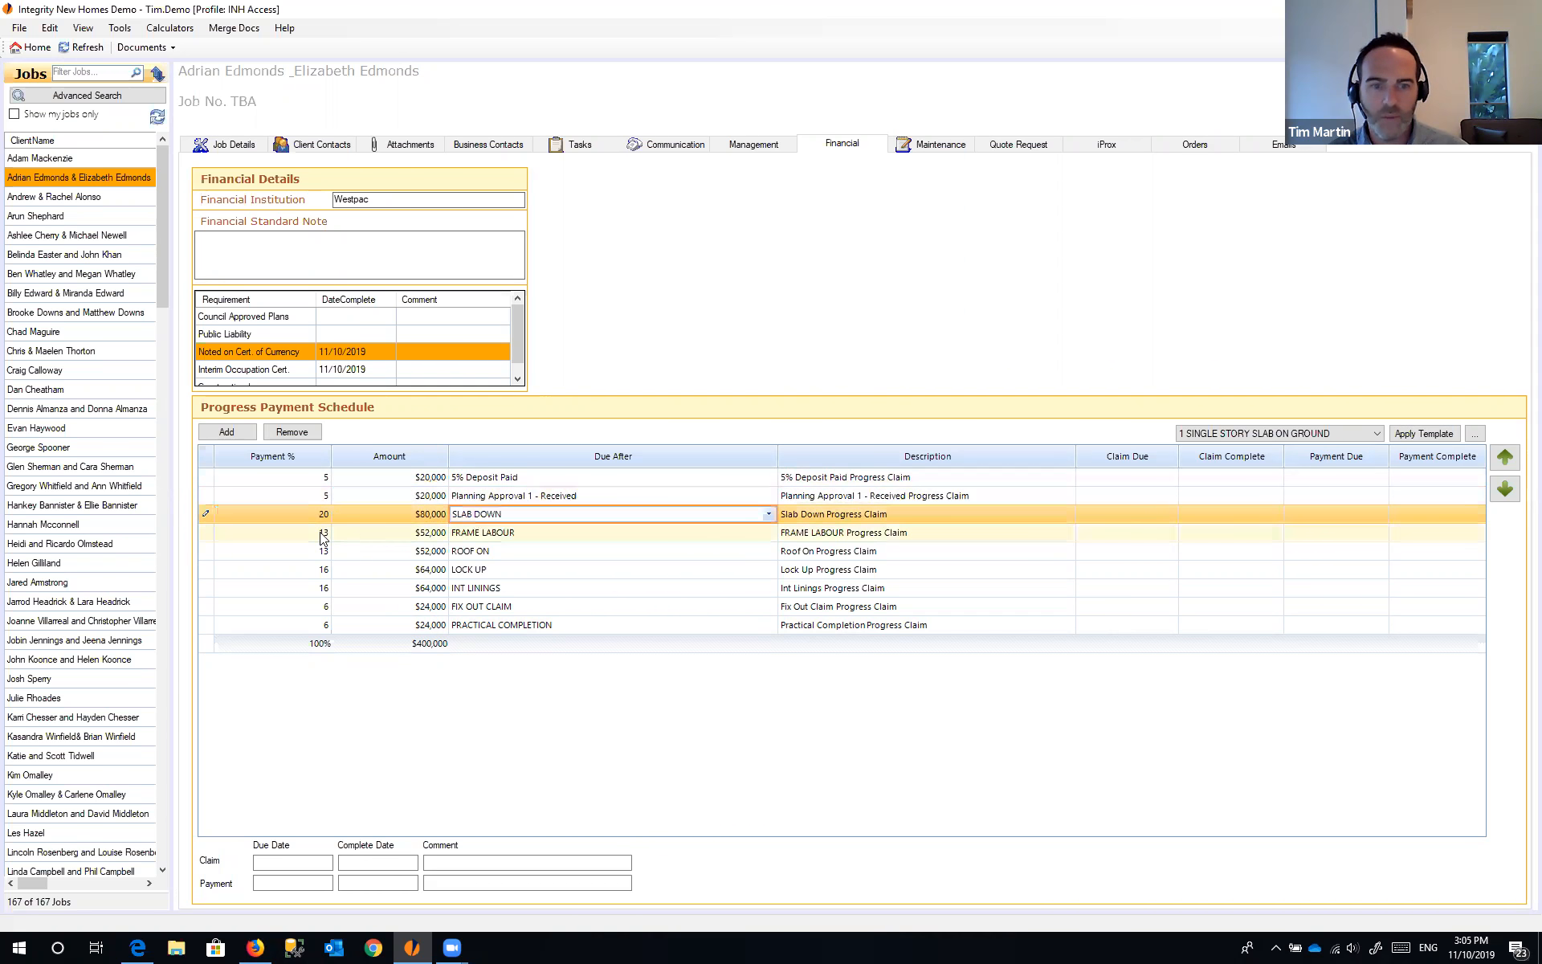
pyautogui.click(525, 626)
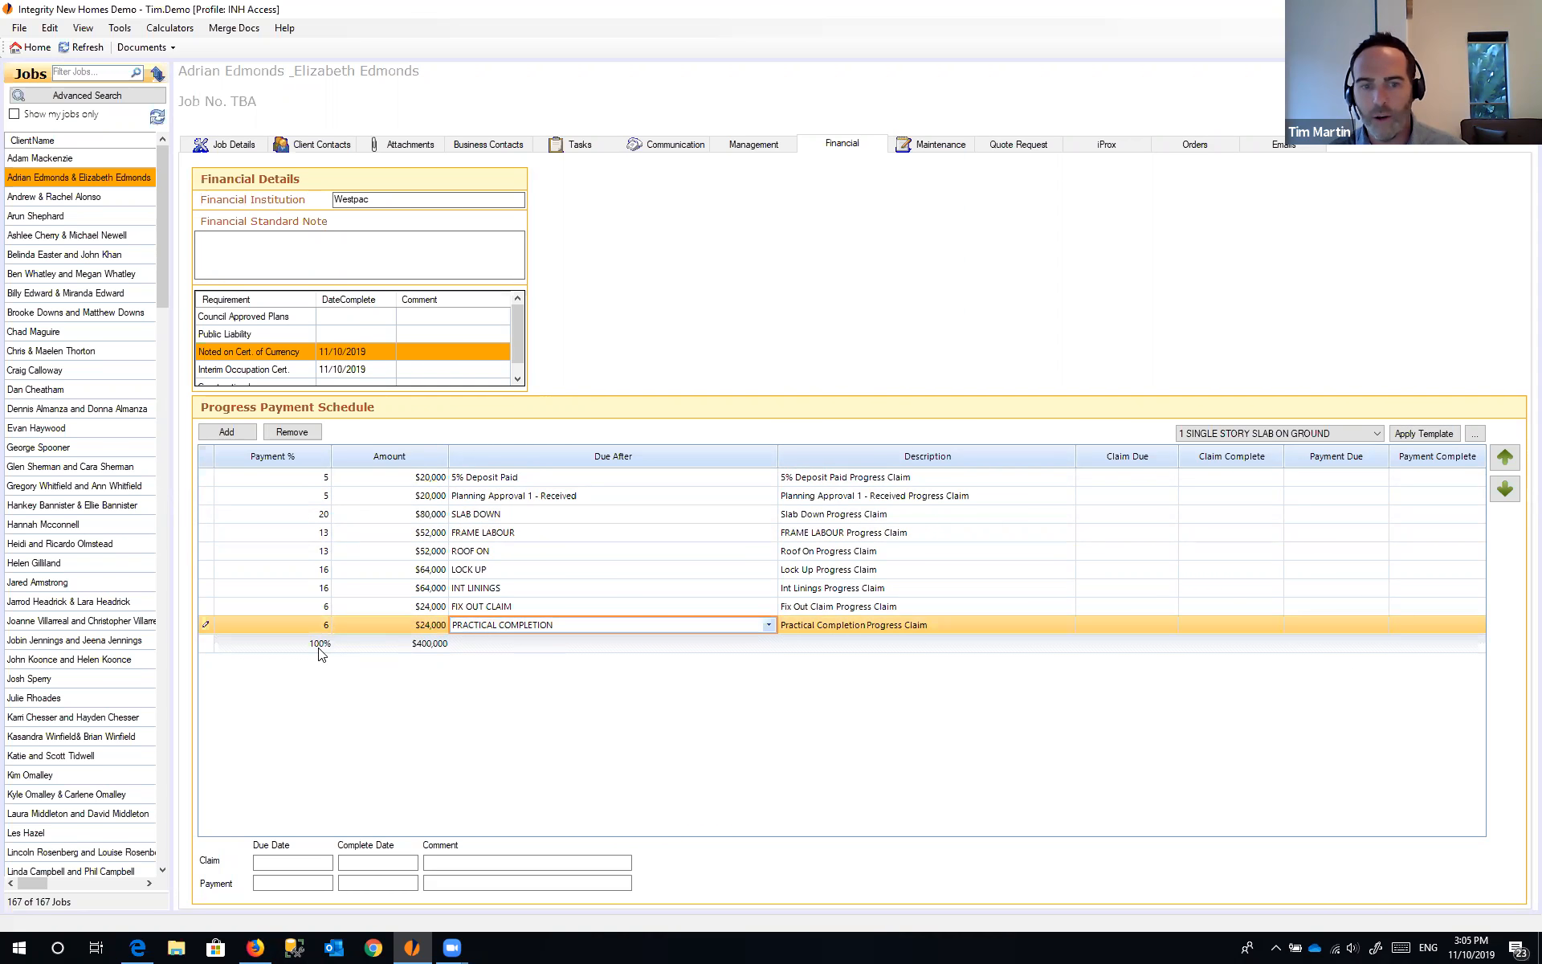
pyautogui.click(954, 483)
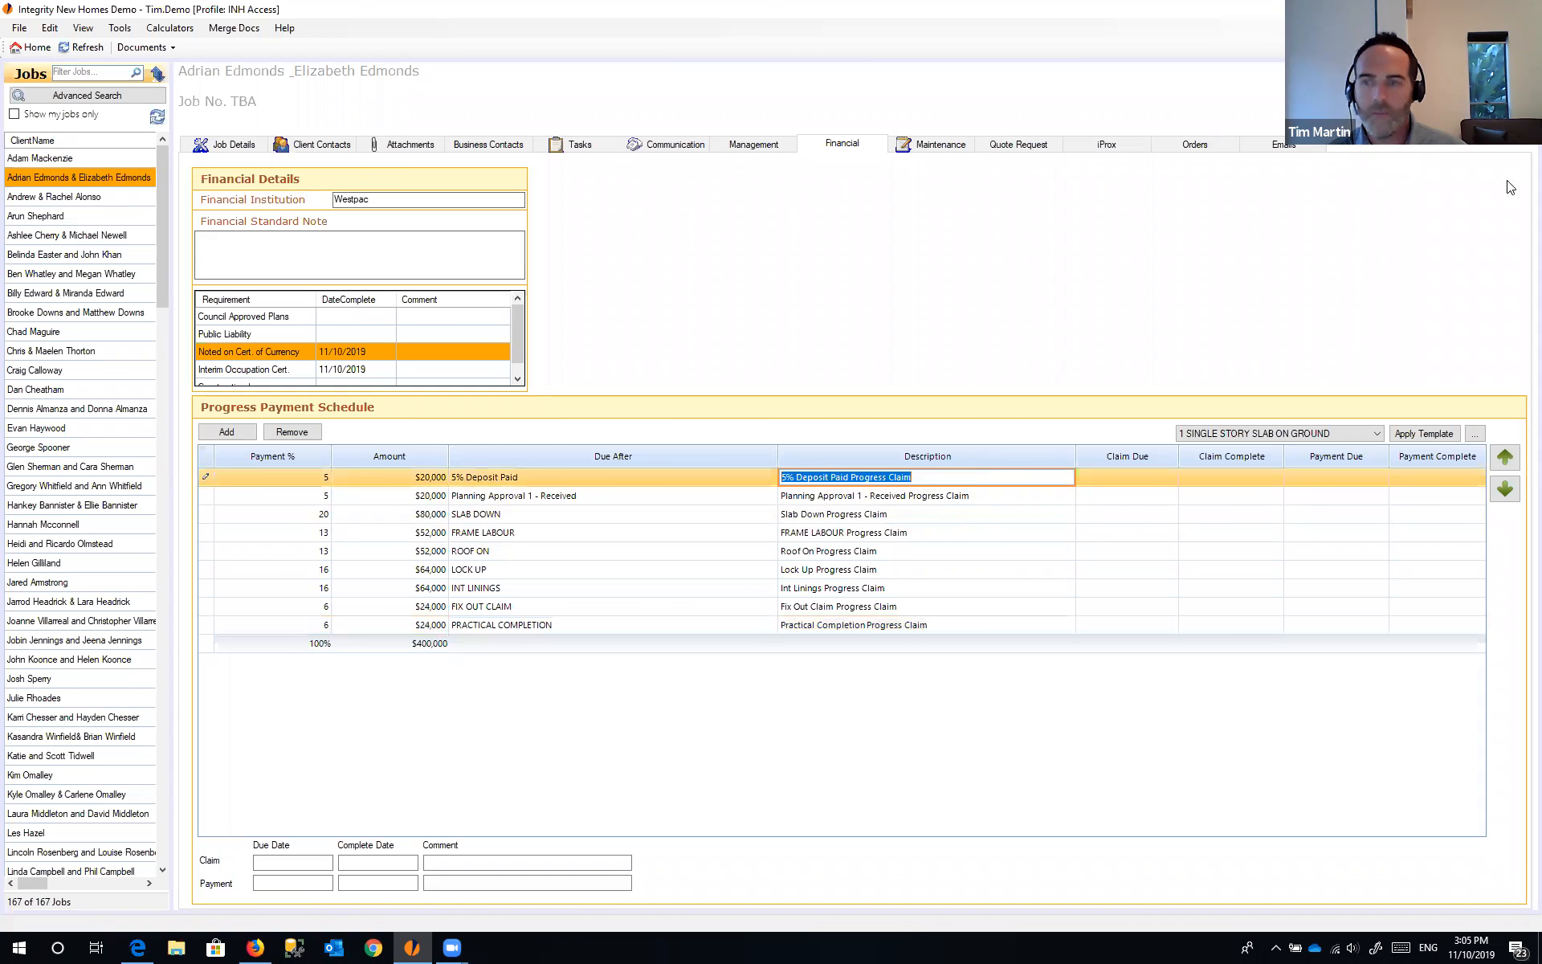
pyautogui.press('Escape')
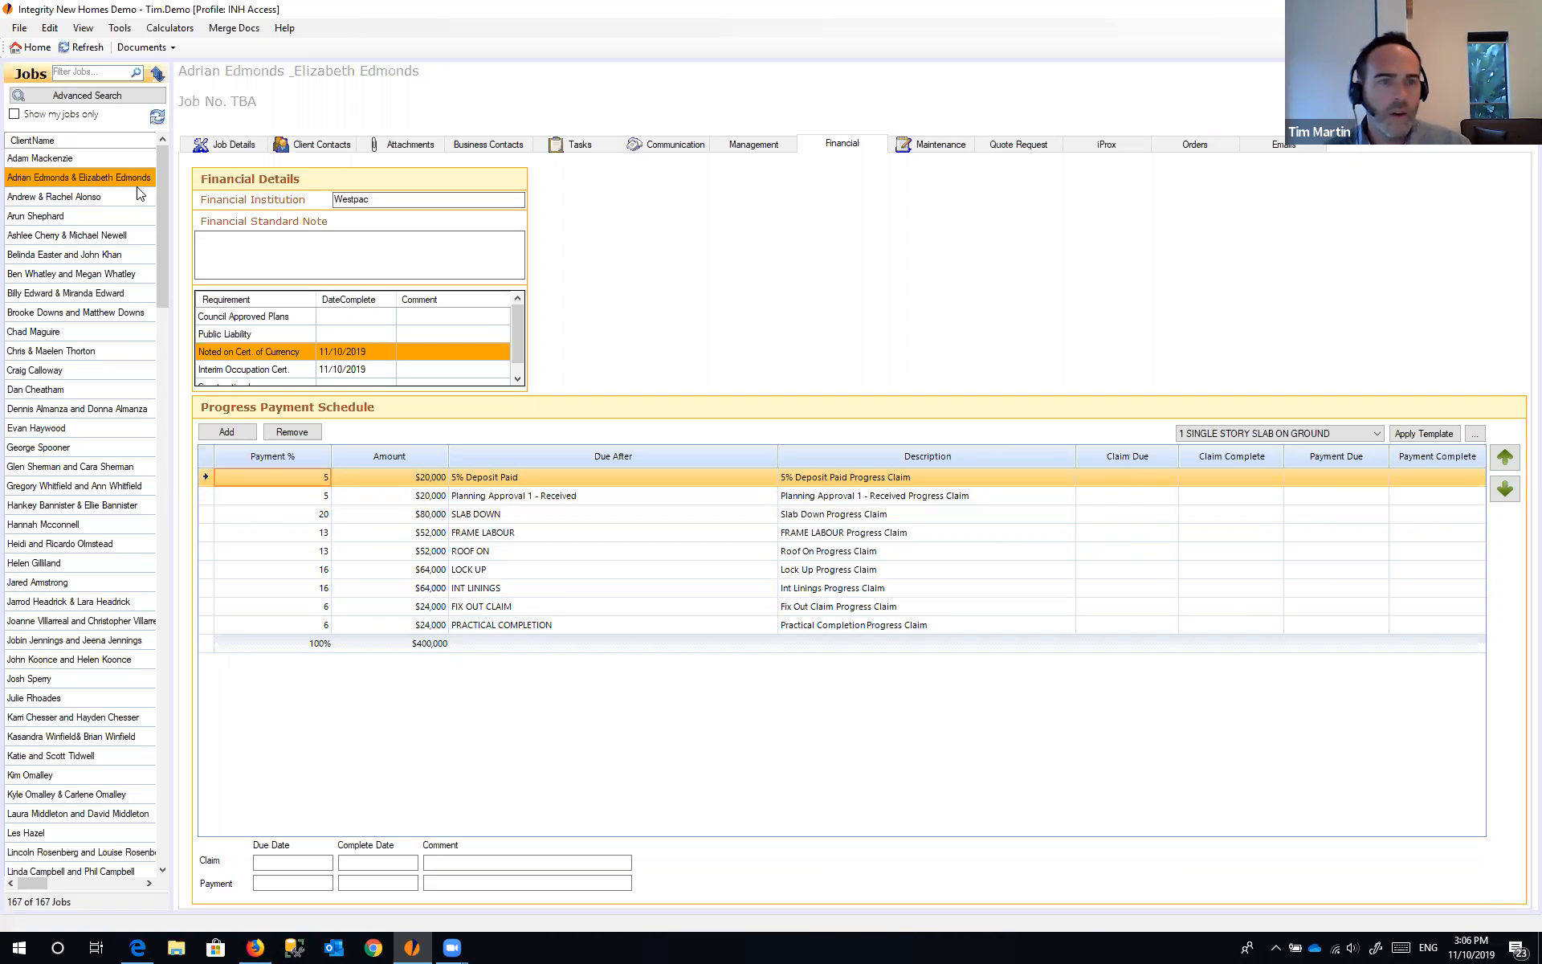
# - Open the financial details of the DE-numbered Terranora job and select the SLAB DOWN stage in its progress payment schedule
pyautogui.click(54, 277)
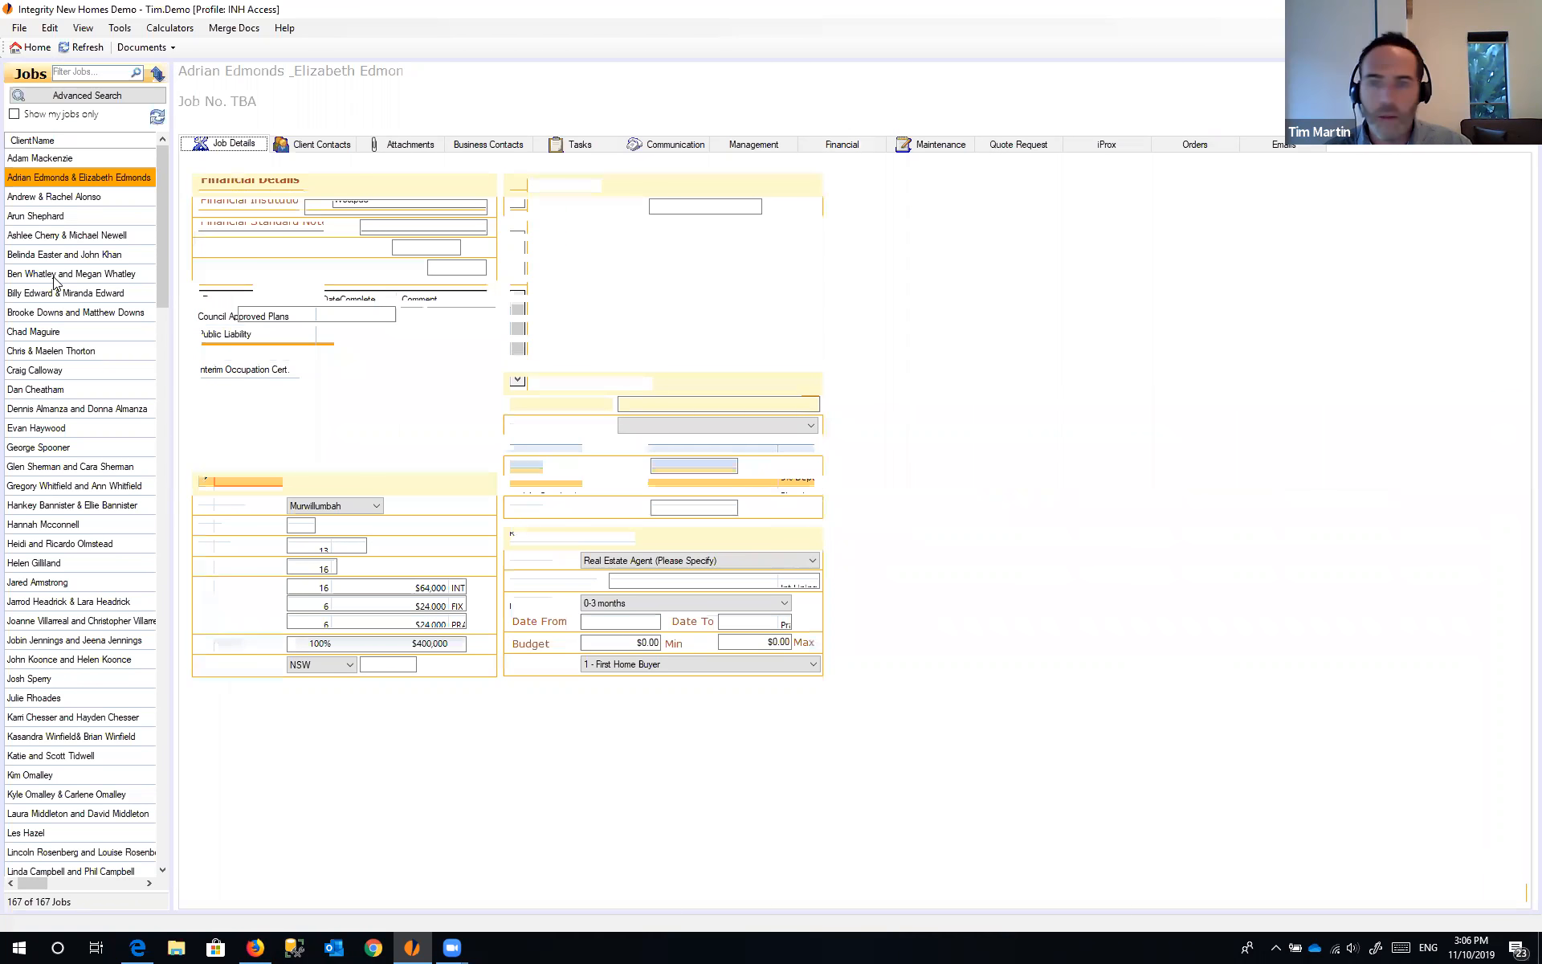
pyautogui.click(849, 147)
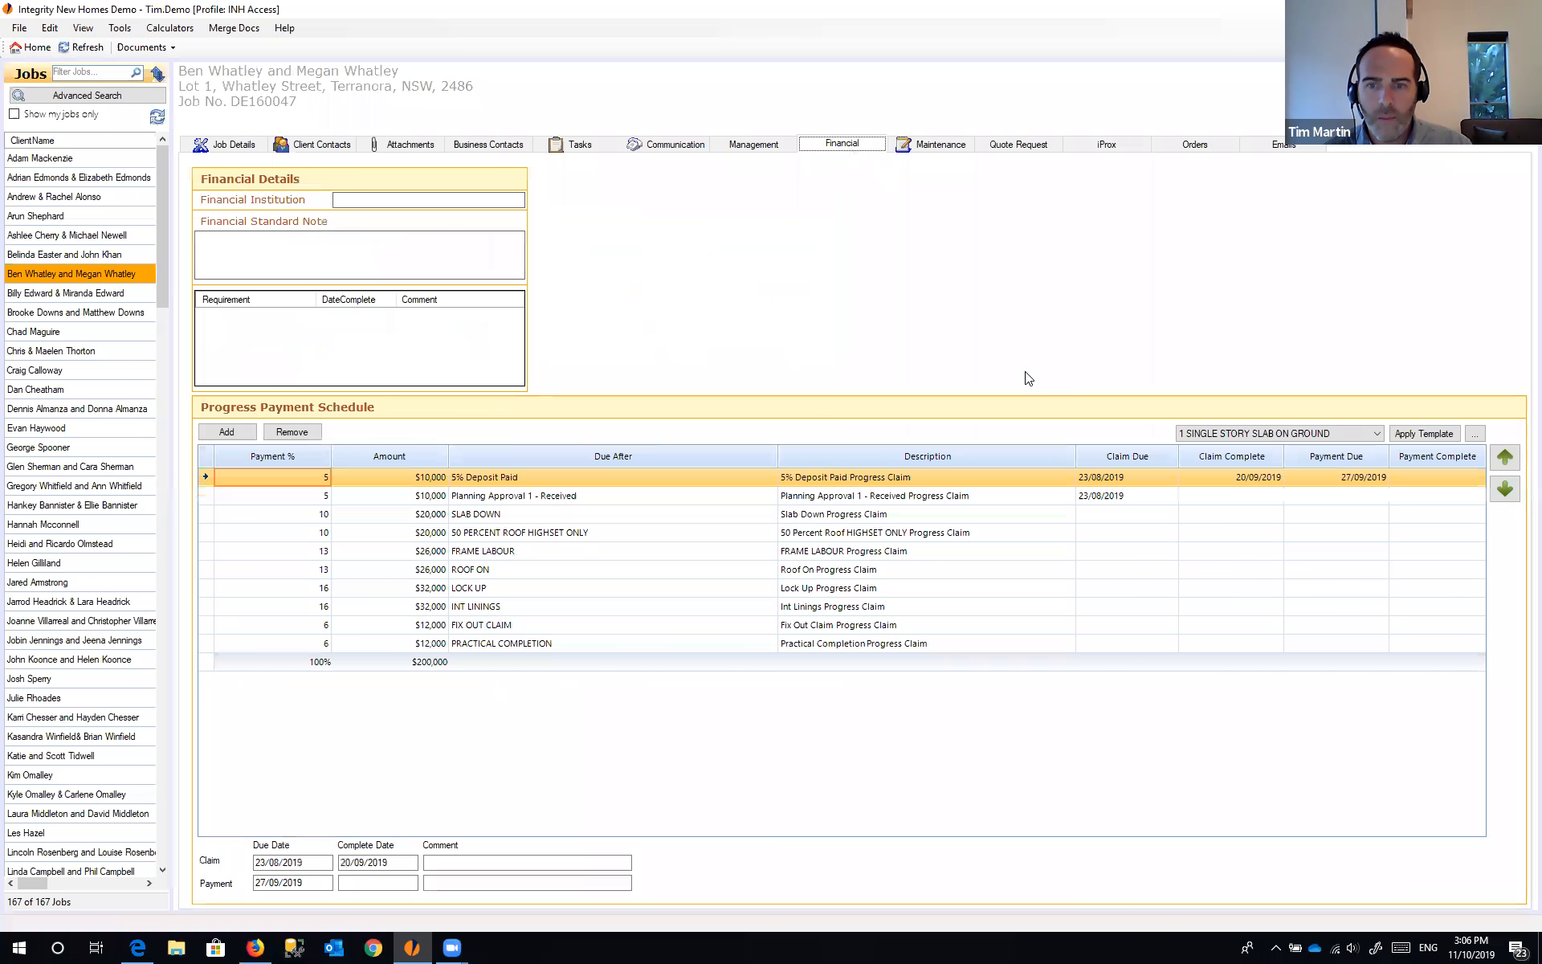
pyautogui.click(507, 513)
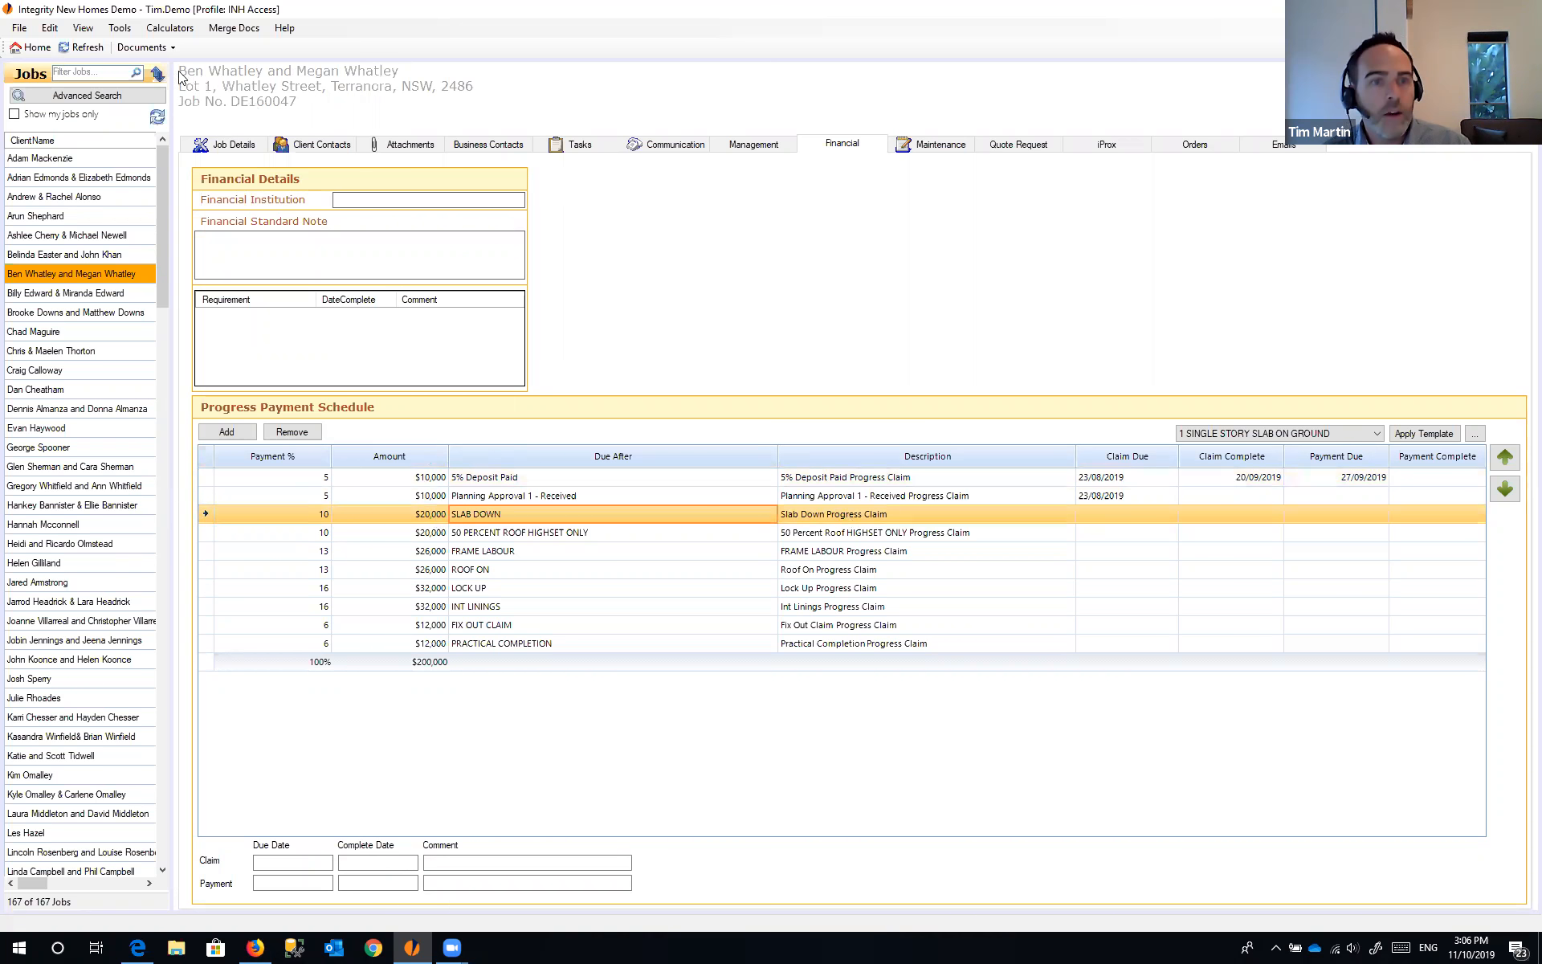
# - Open the site schedule, select the Terranora site and go through its claim stages up to FIX OUT CLAIM
pyautogui.click(36, 50)
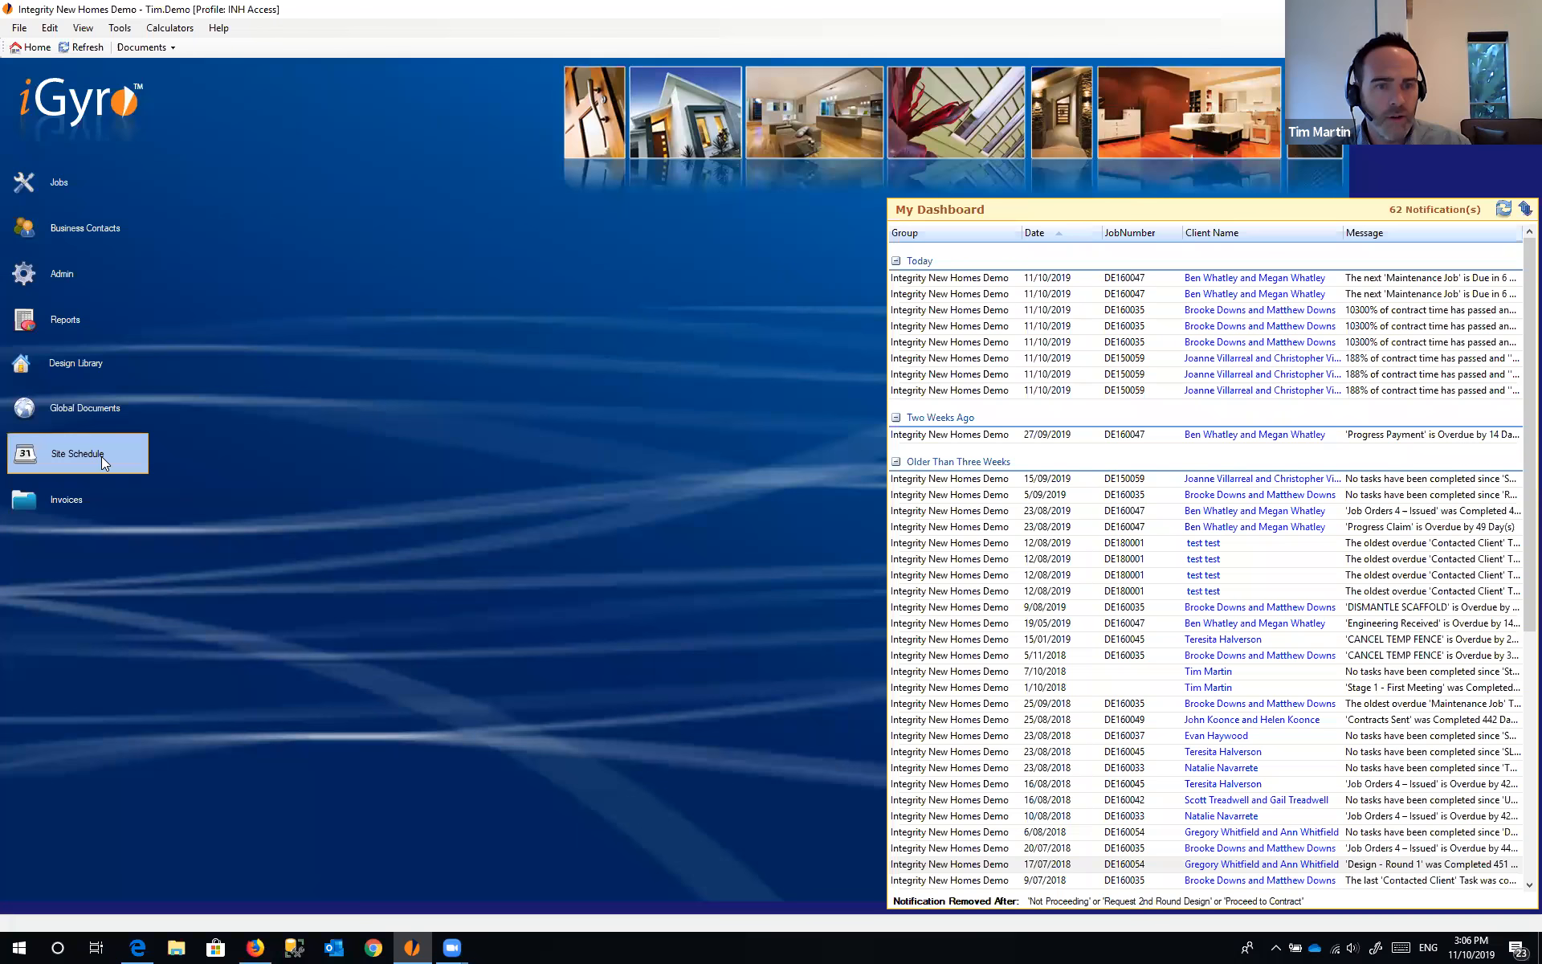
pyautogui.click(101, 456)
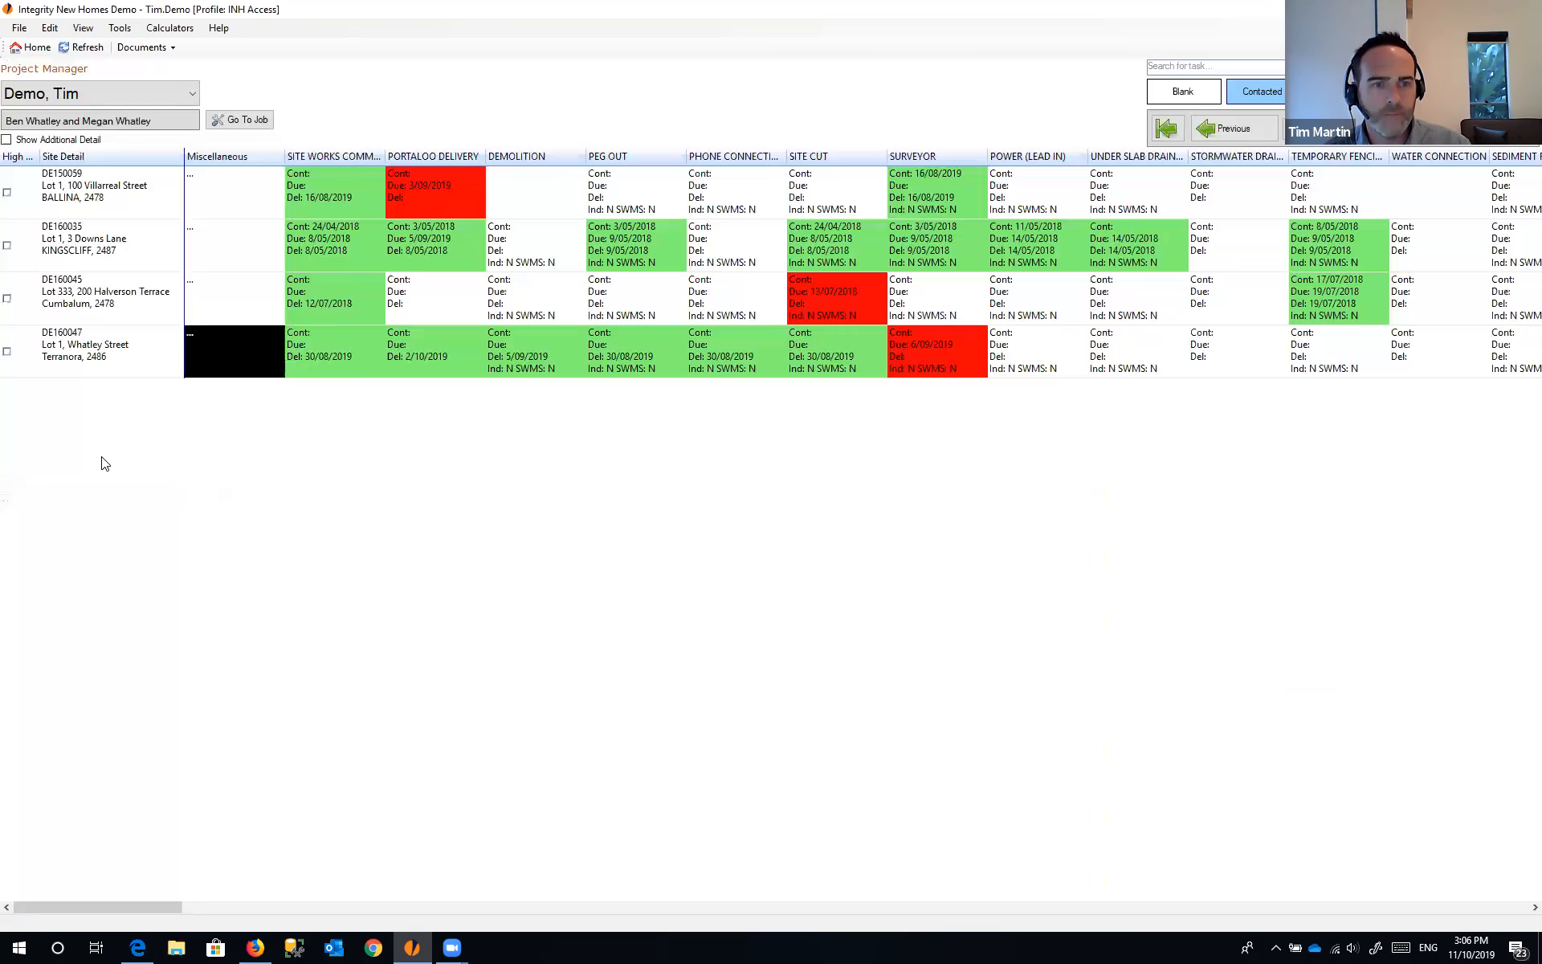
pyautogui.click(110, 368)
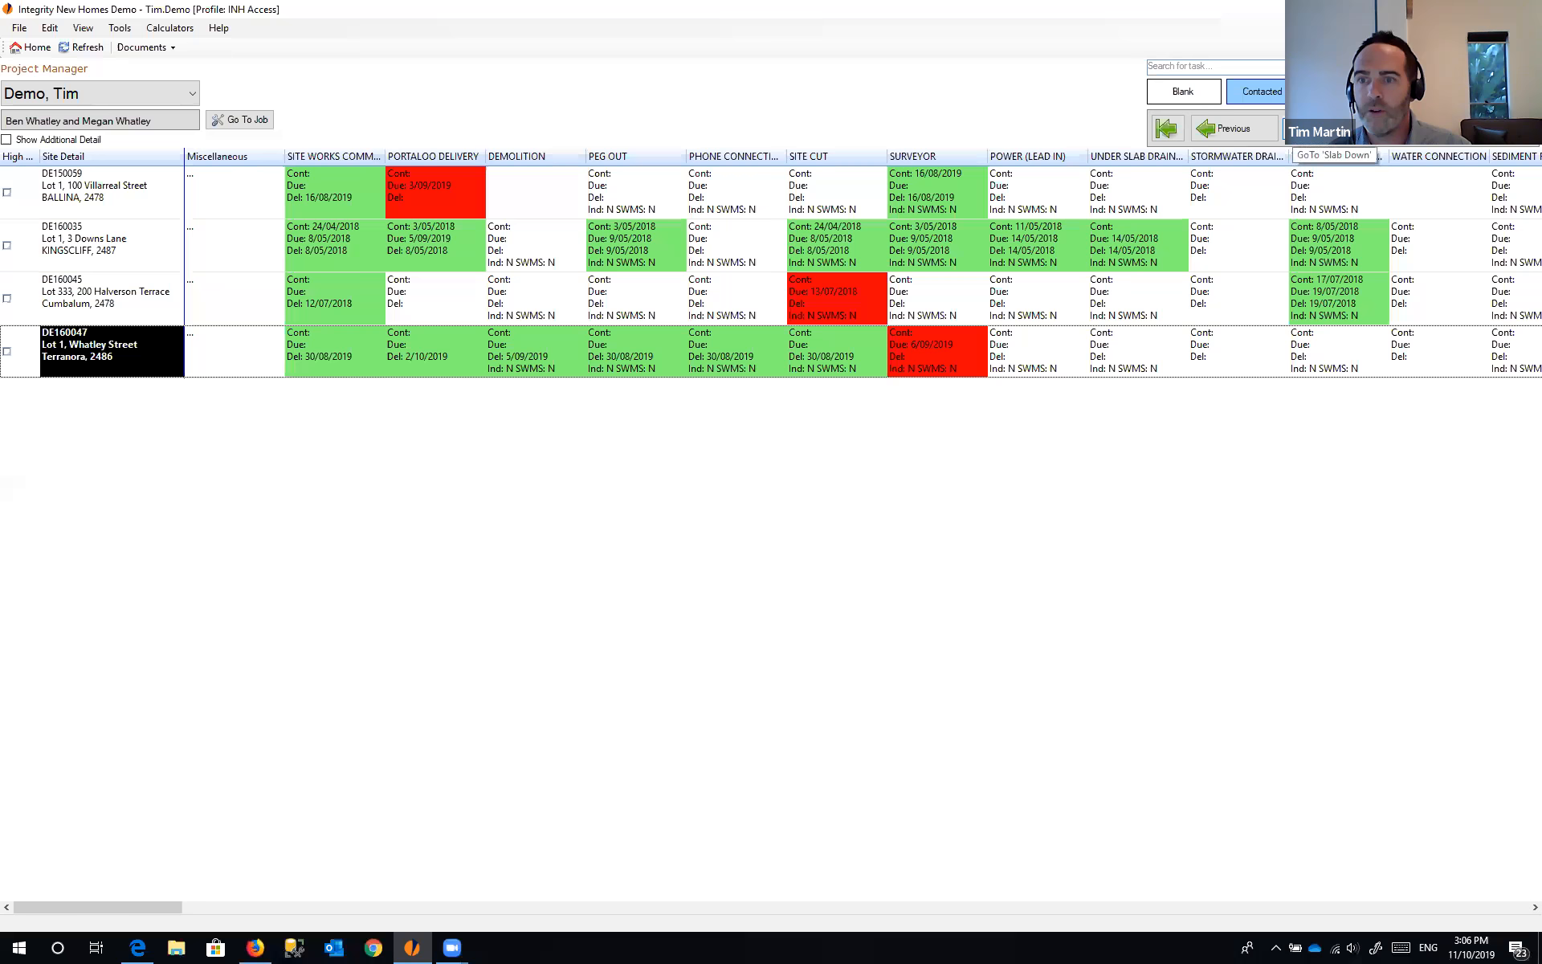
pyautogui.click(1311, 130)
pyautogui.click(1310, 130)
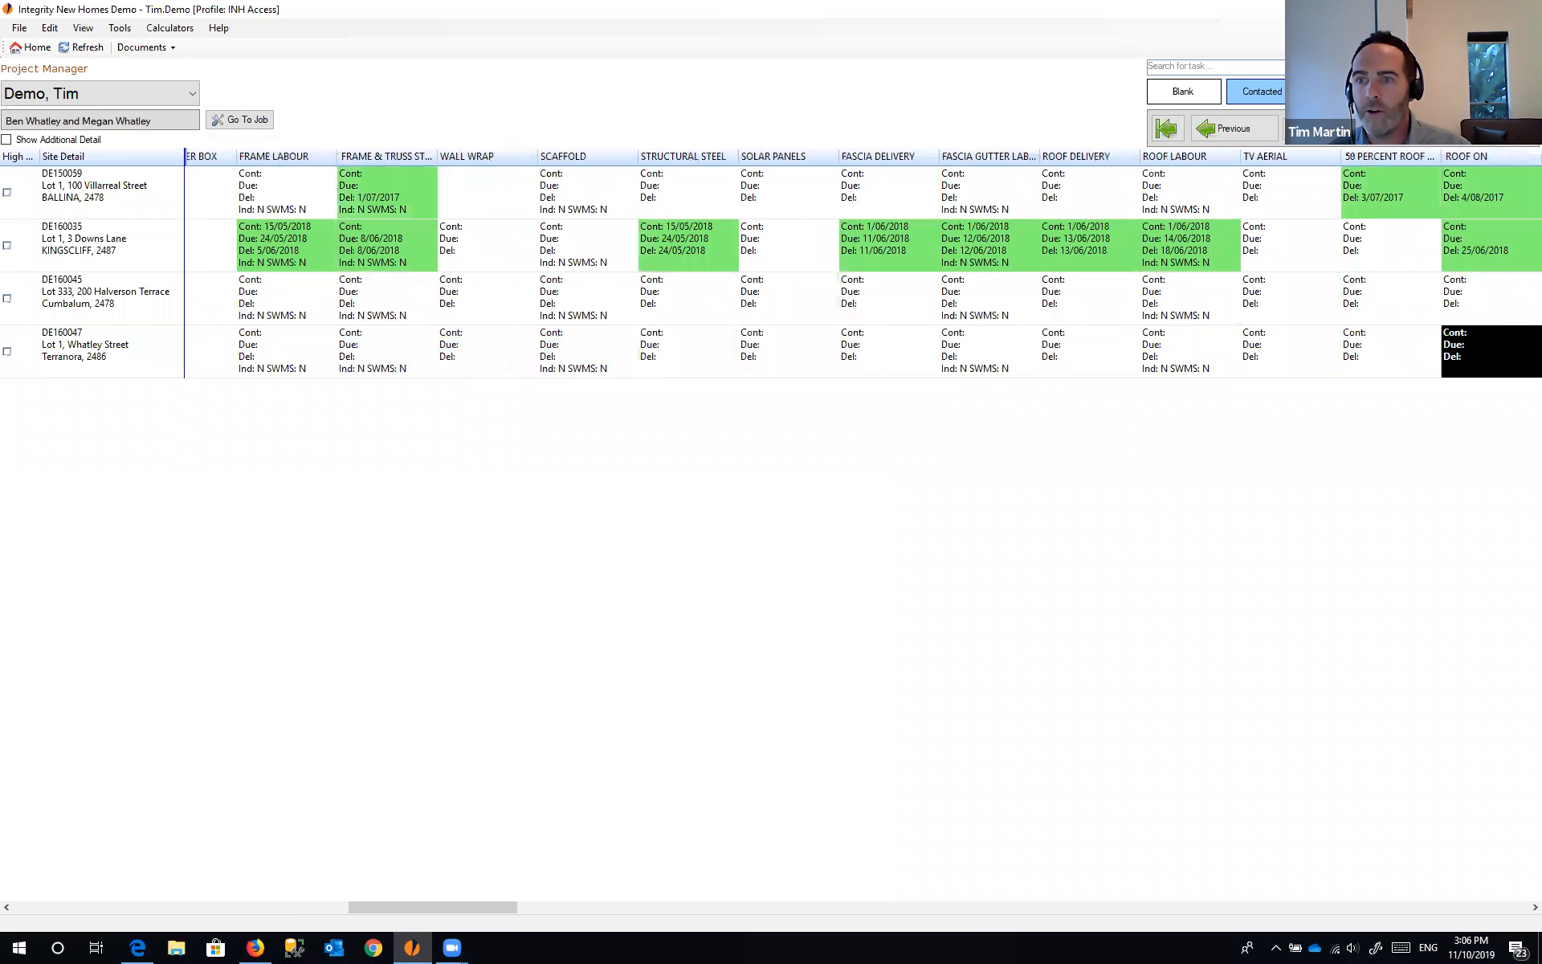
pyautogui.click(1310, 130)
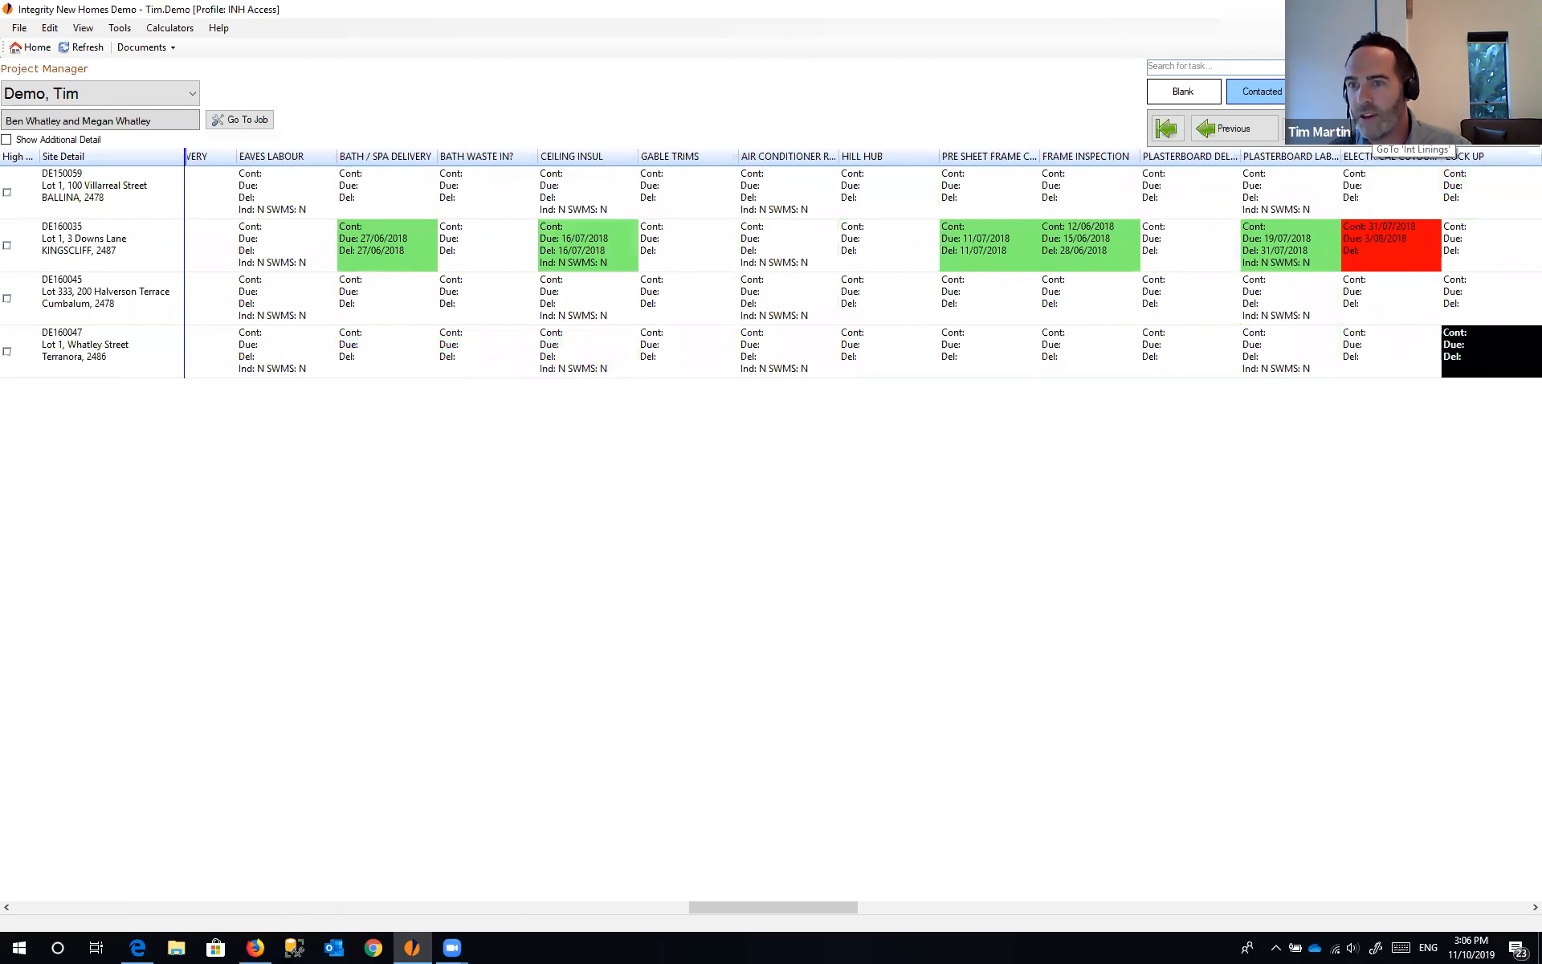
pyautogui.click(1395, 132)
pyautogui.click(1395, 132)
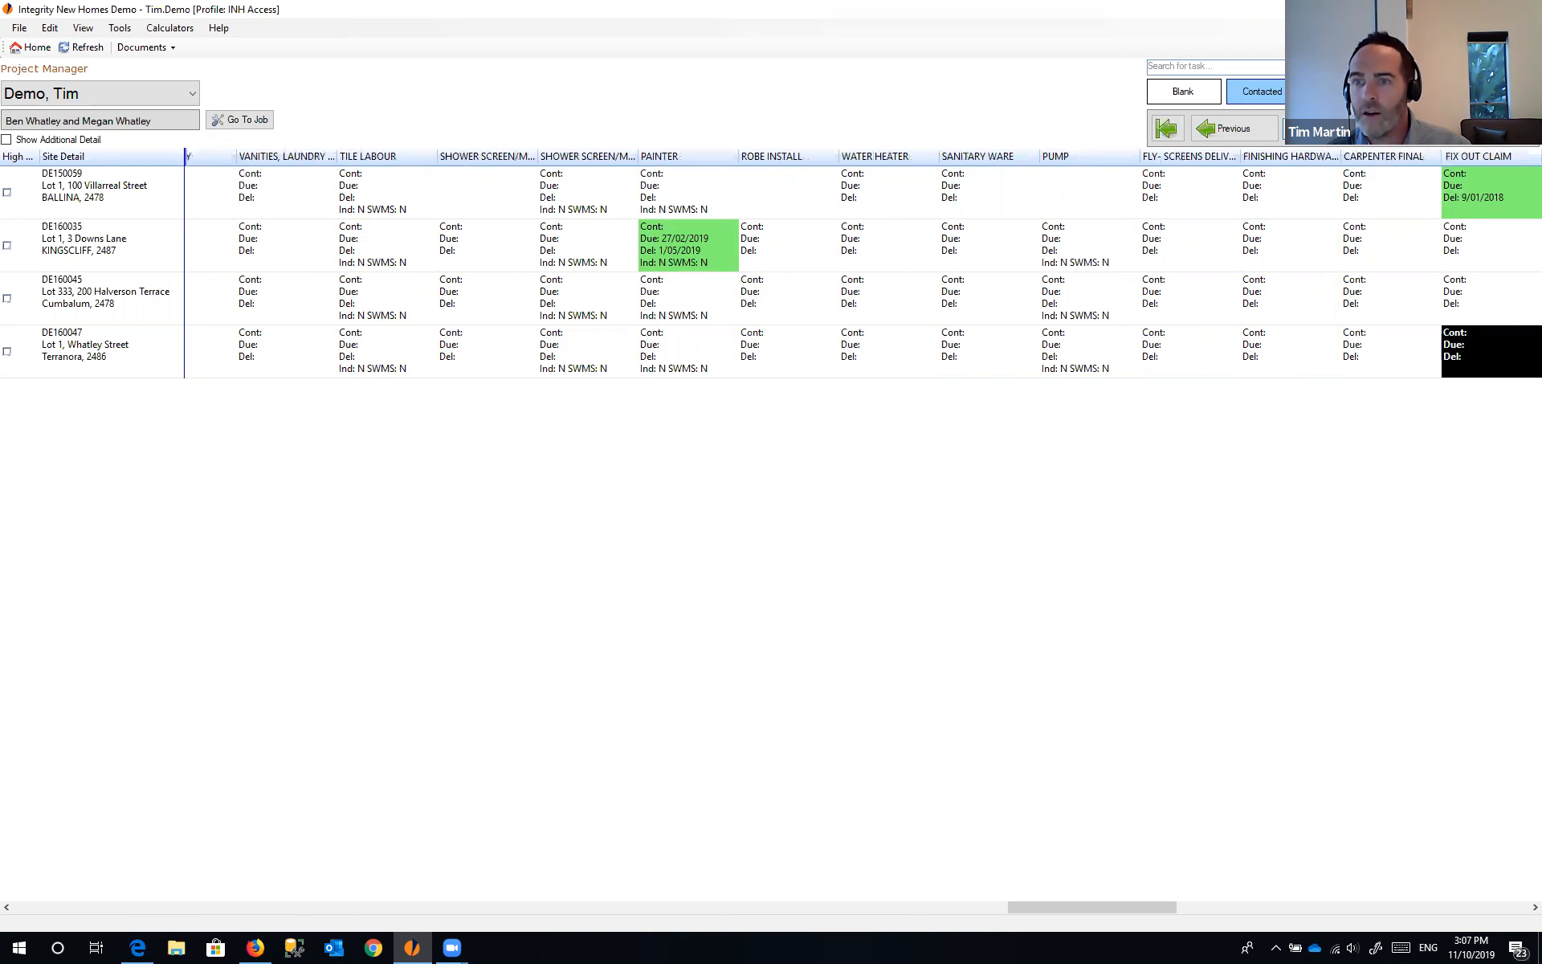
# - Return to the Terranora job from the site schedule and reload its financial details by switching to another job and back
pyautogui.click(239, 120)
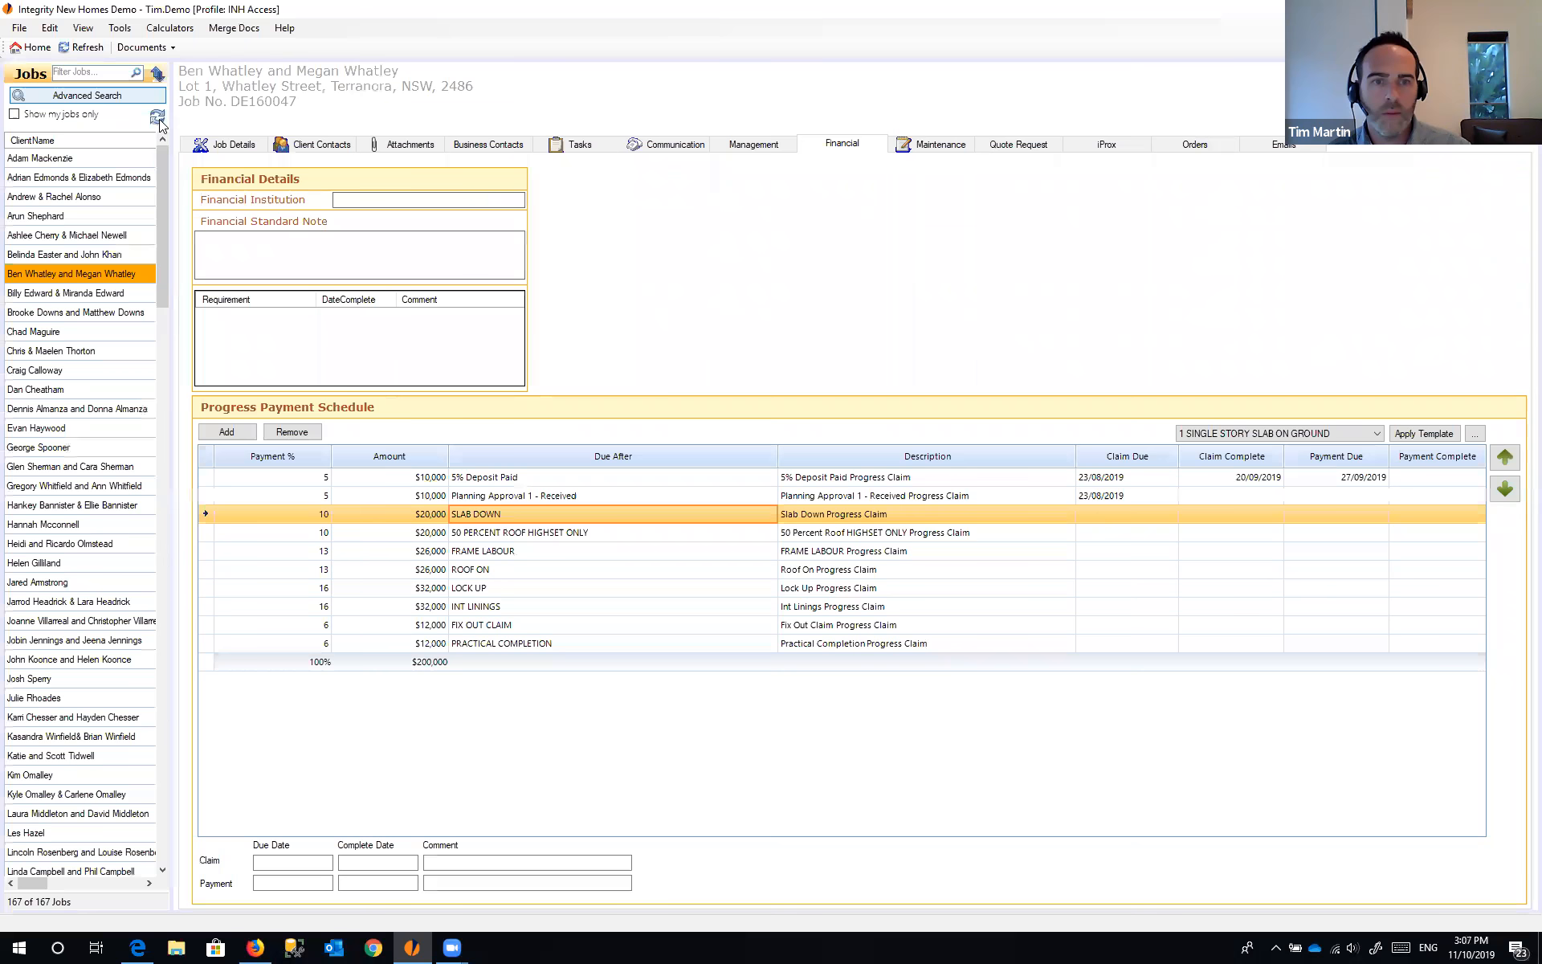
pyautogui.click(62, 296)
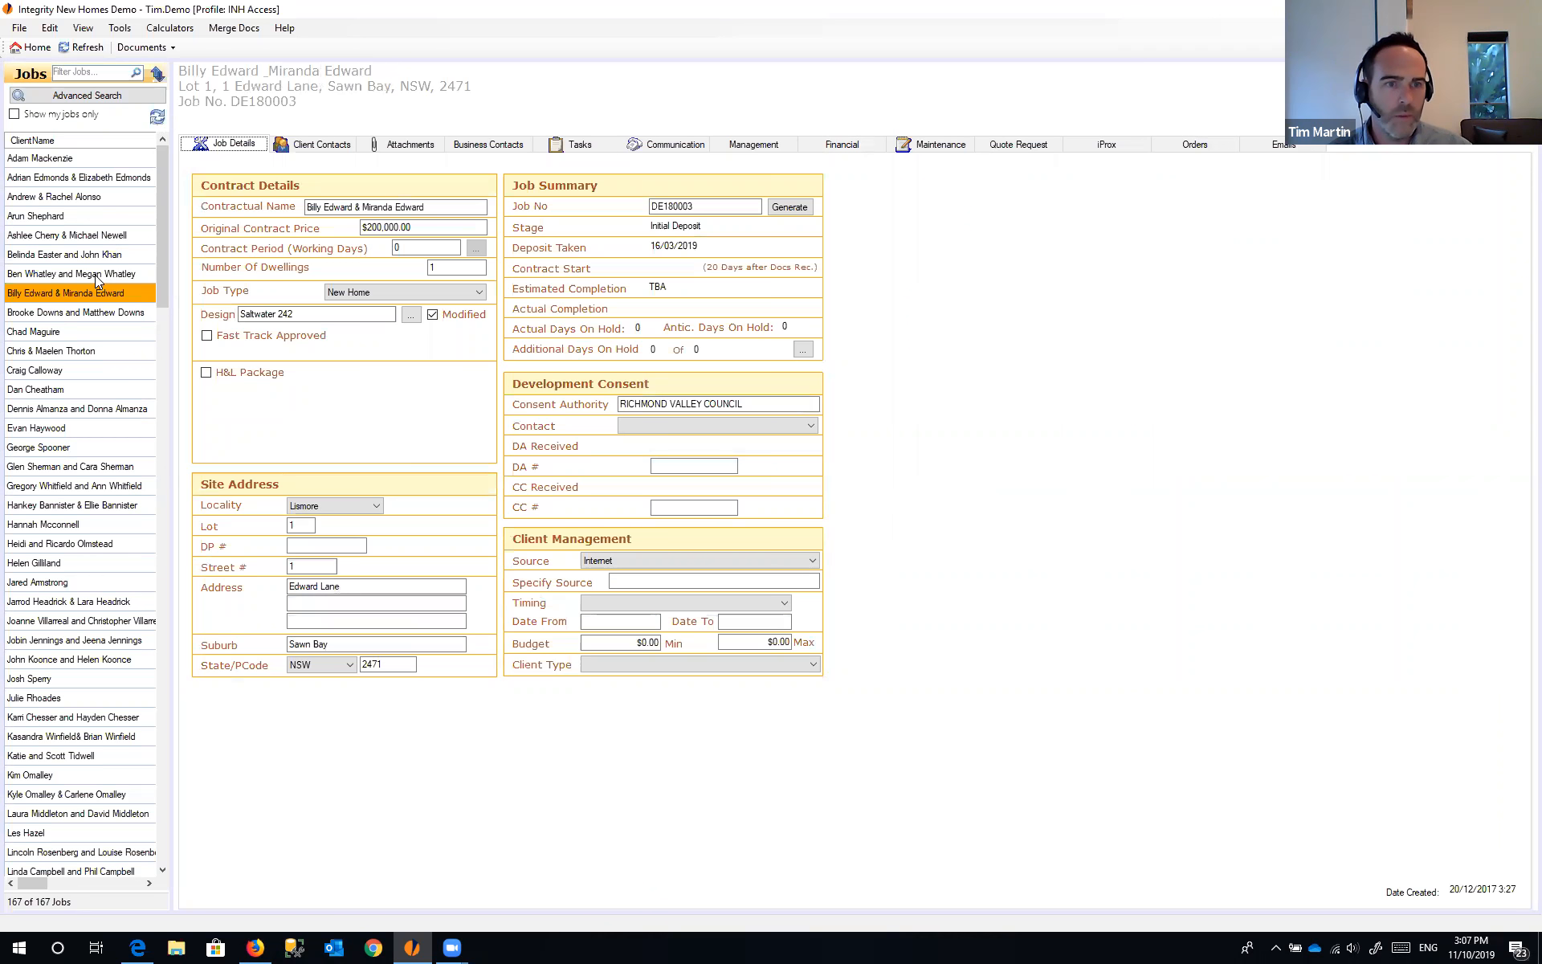
pyautogui.click(97, 280)
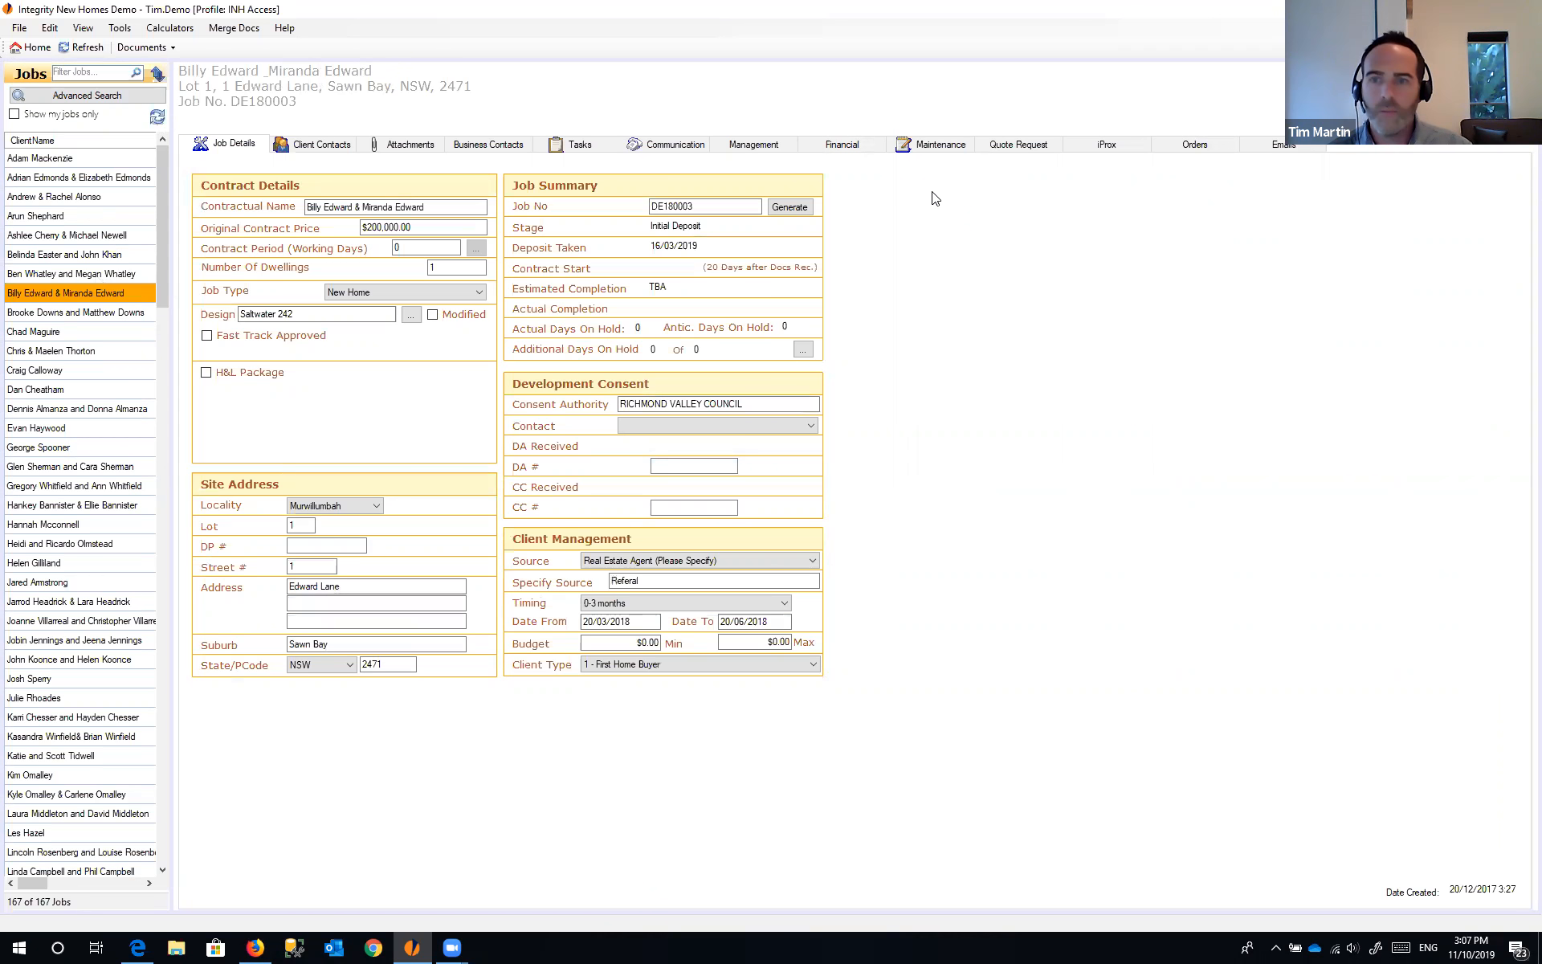
pyautogui.click(859, 146)
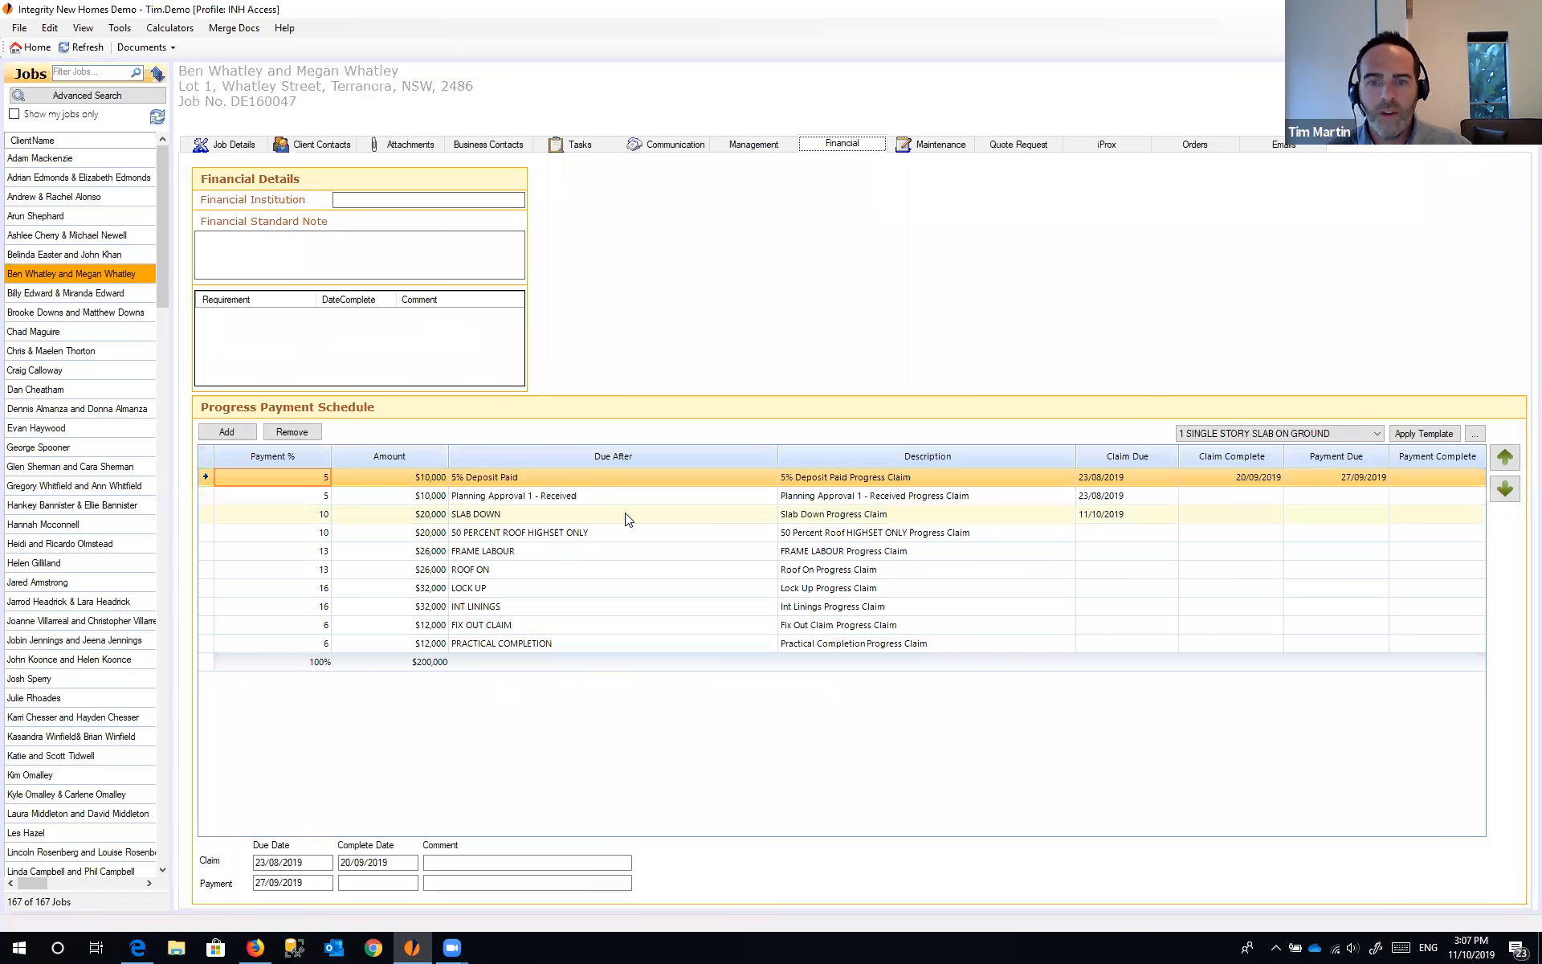
# - Set the SLAB DOWN stage's claim complete date to 11/10/2019 and its payment due date to 14/10/2019
pyautogui.click(594, 513)
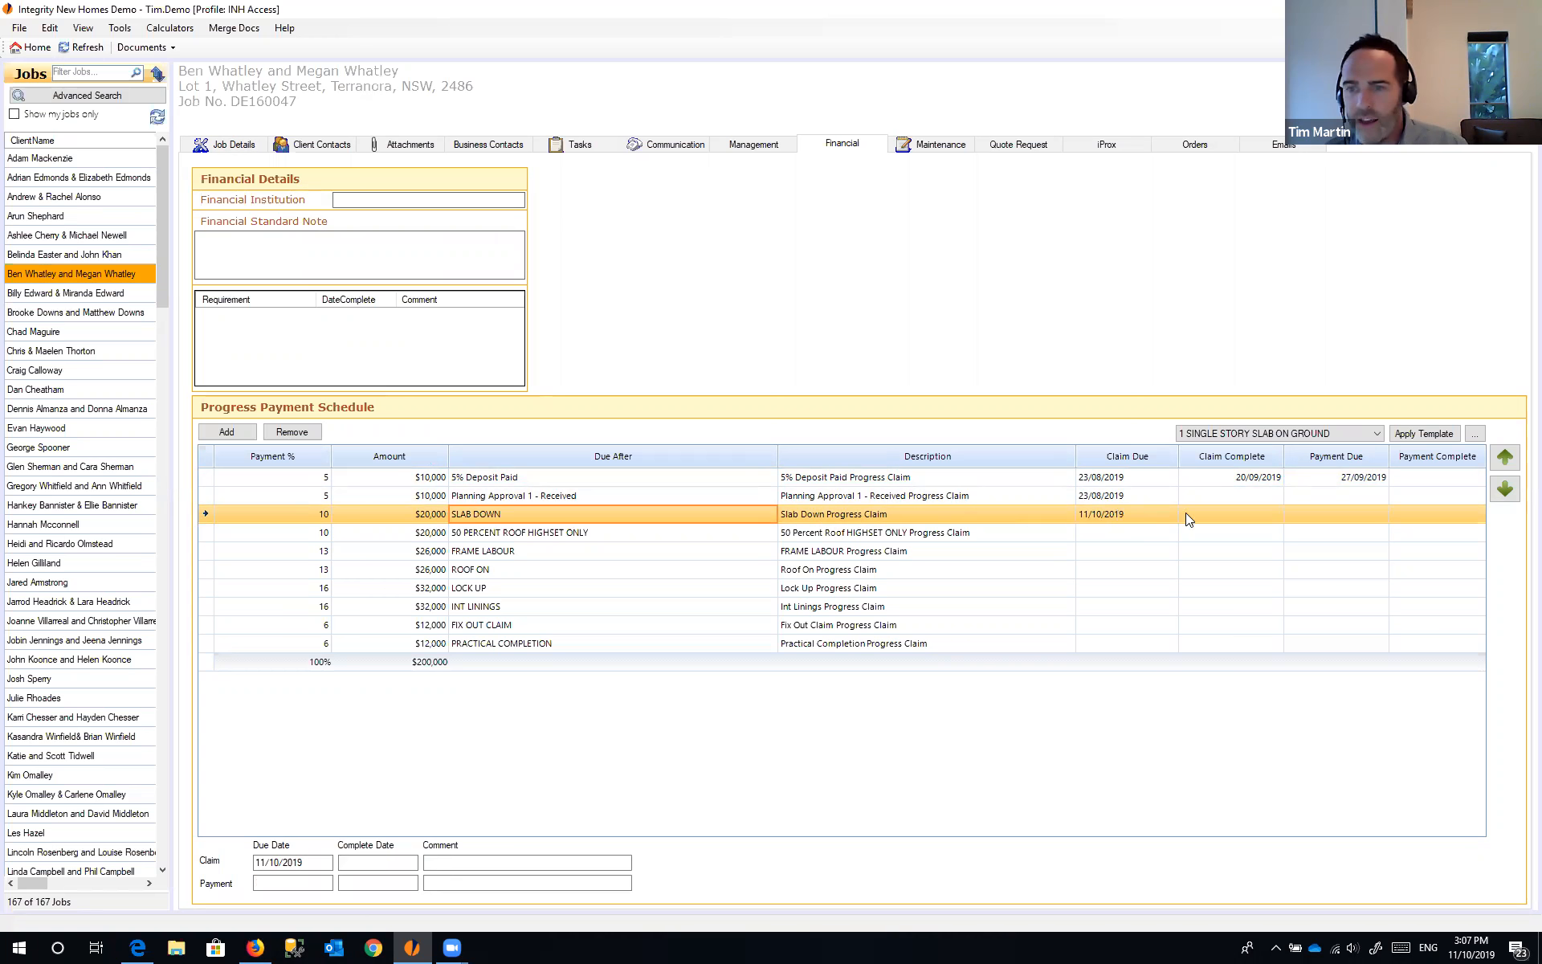
pyautogui.click(1214, 516)
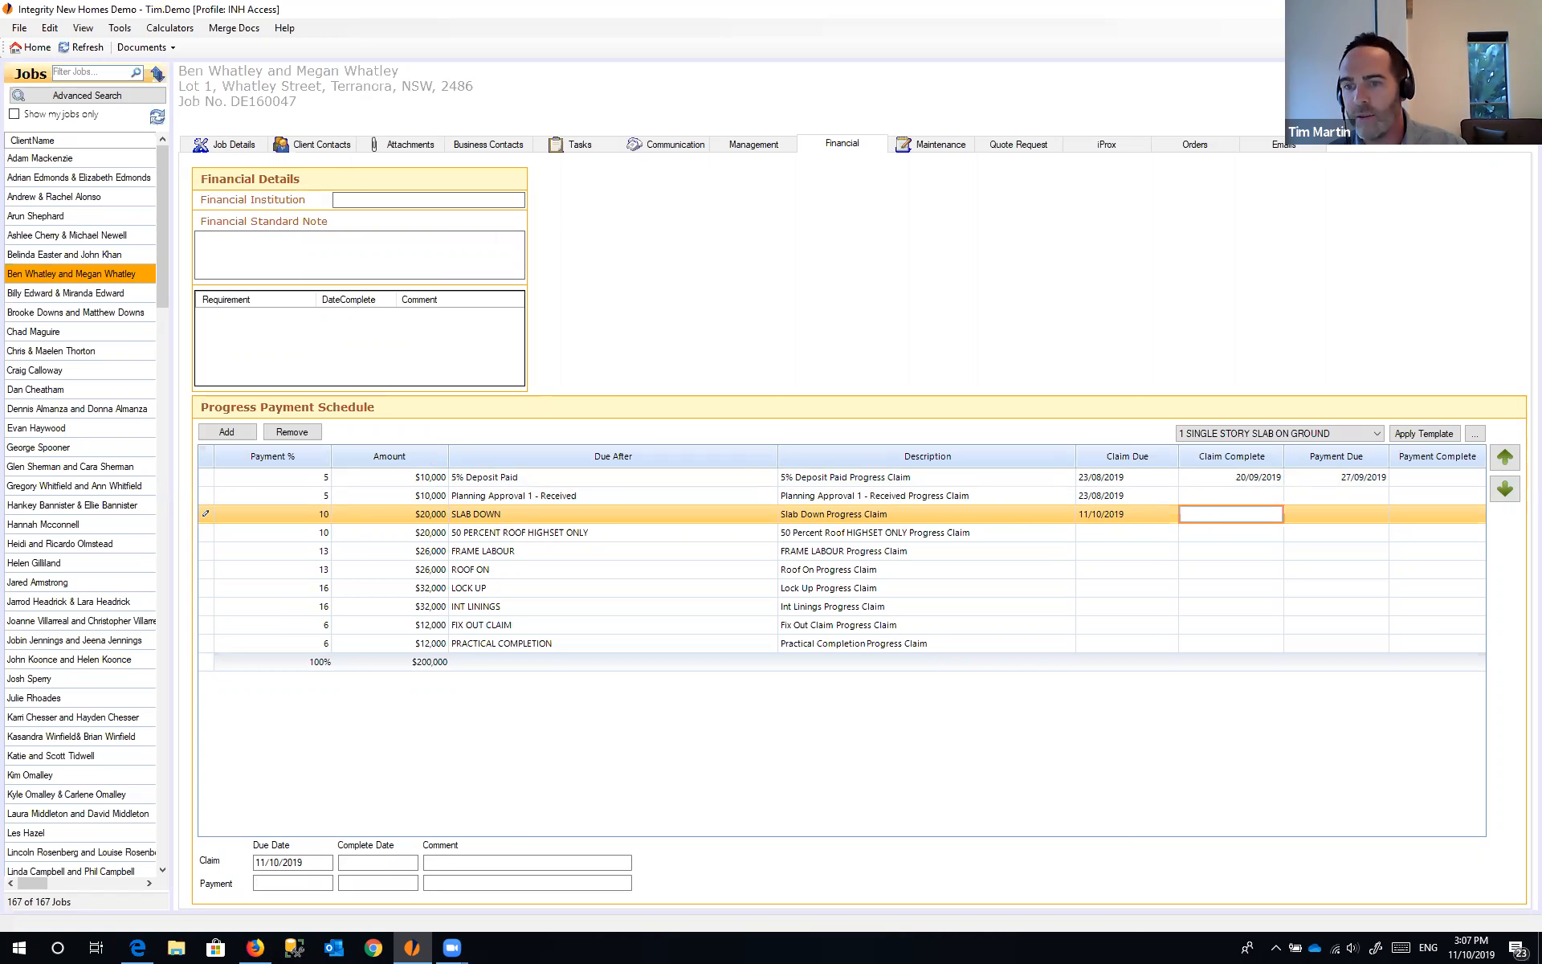
pyautogui.press('Tab')
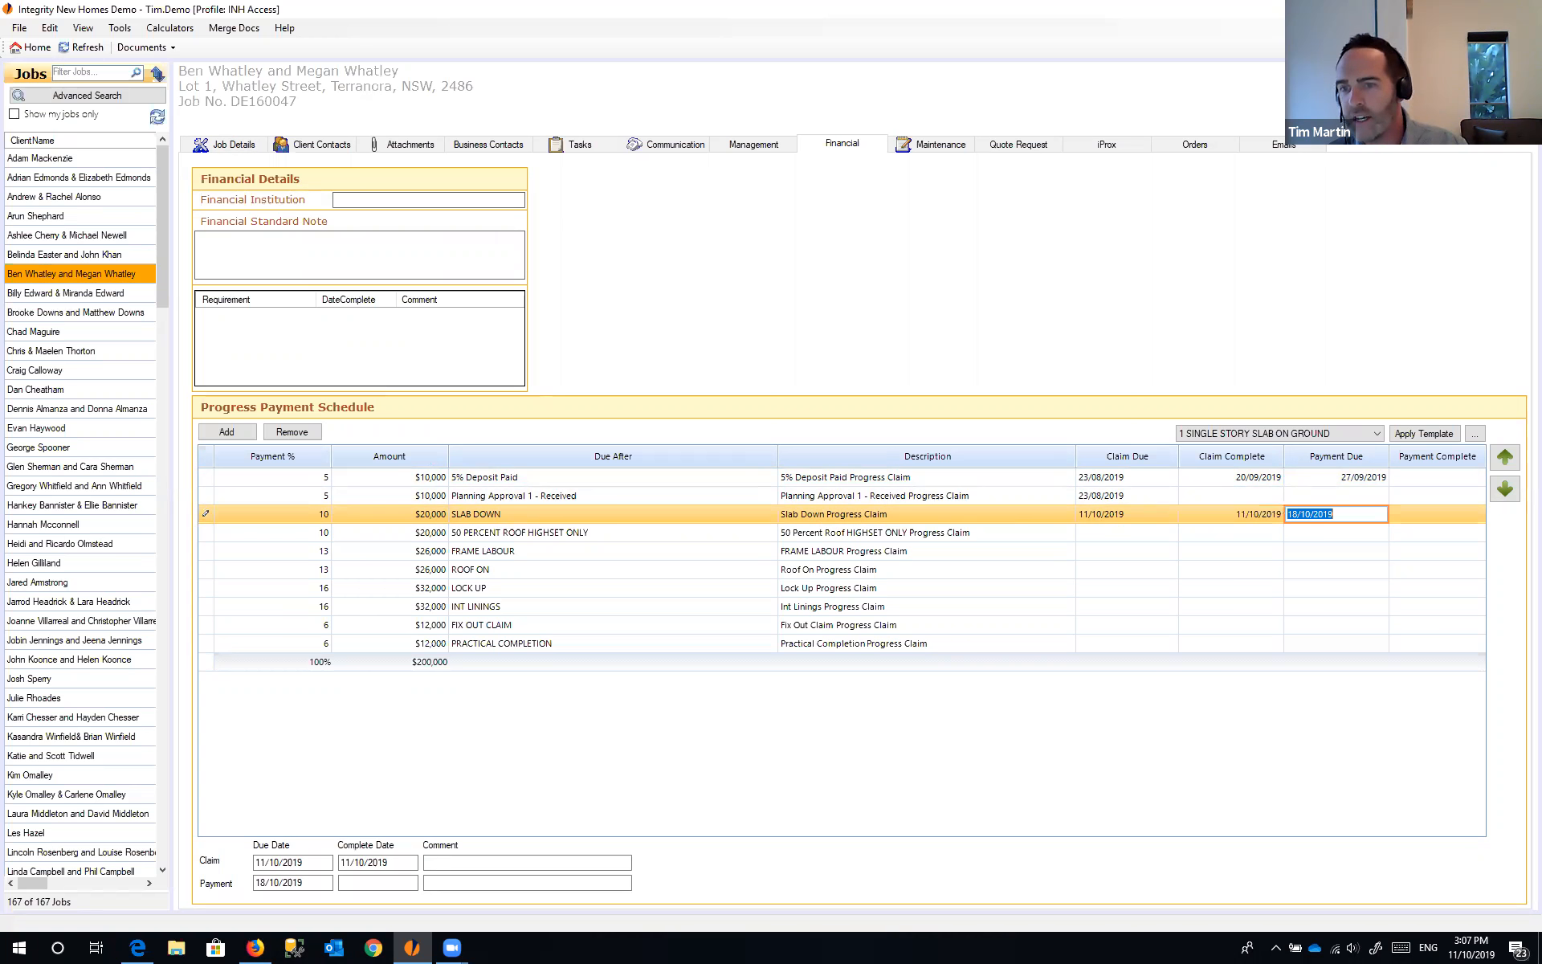
pyautogui.click(1296, 514)
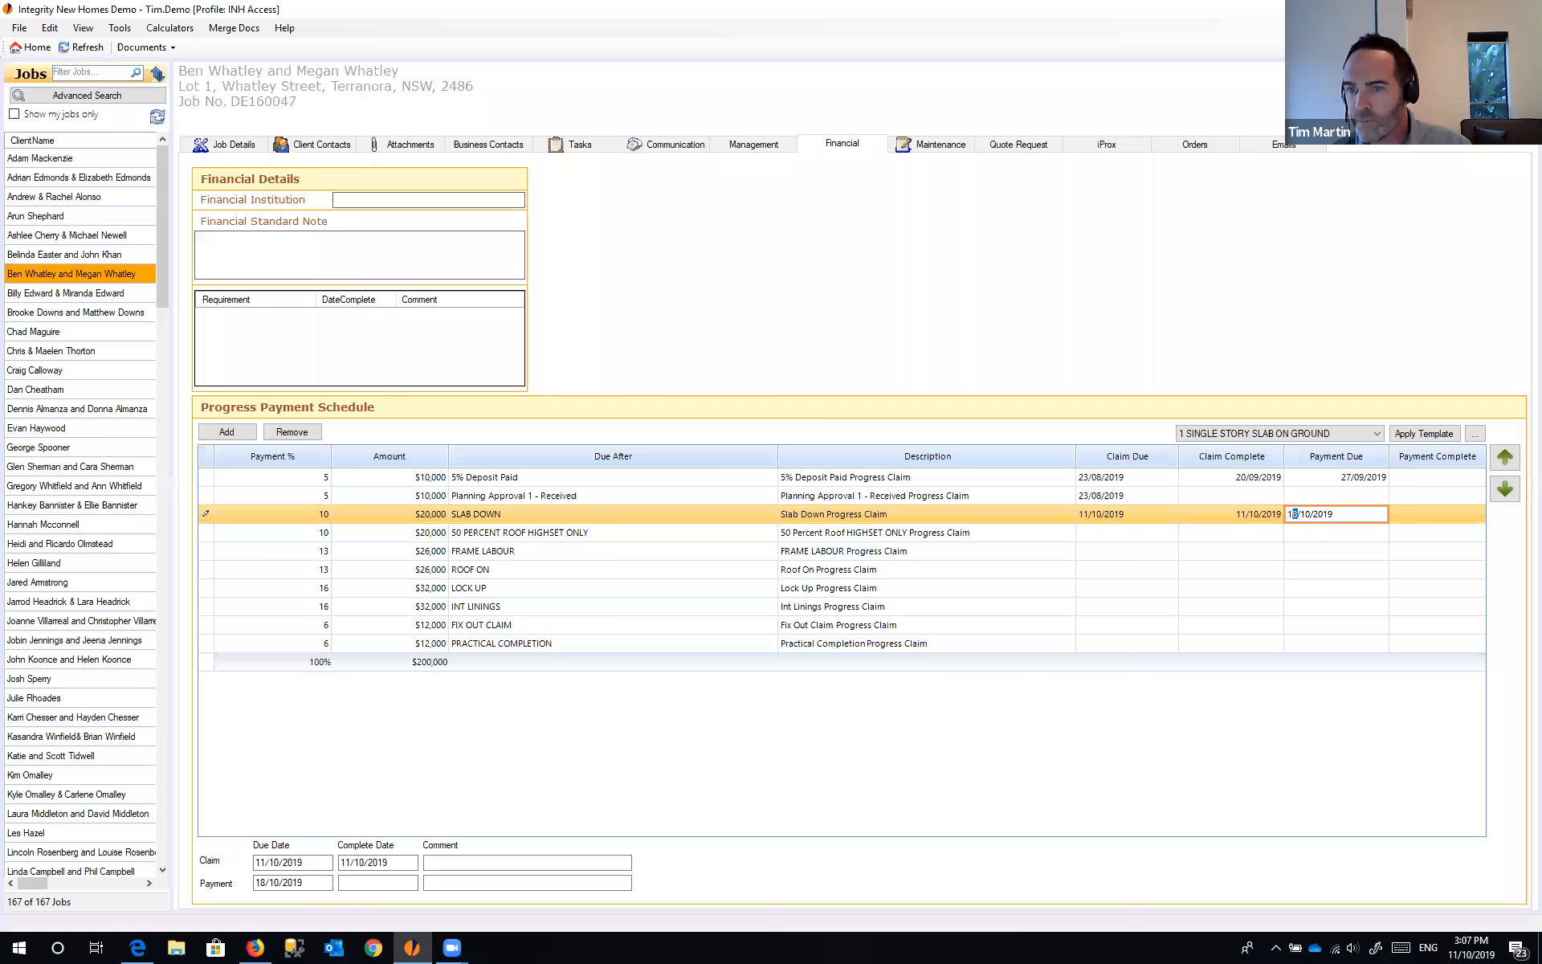
pyautogui.press('Tab')
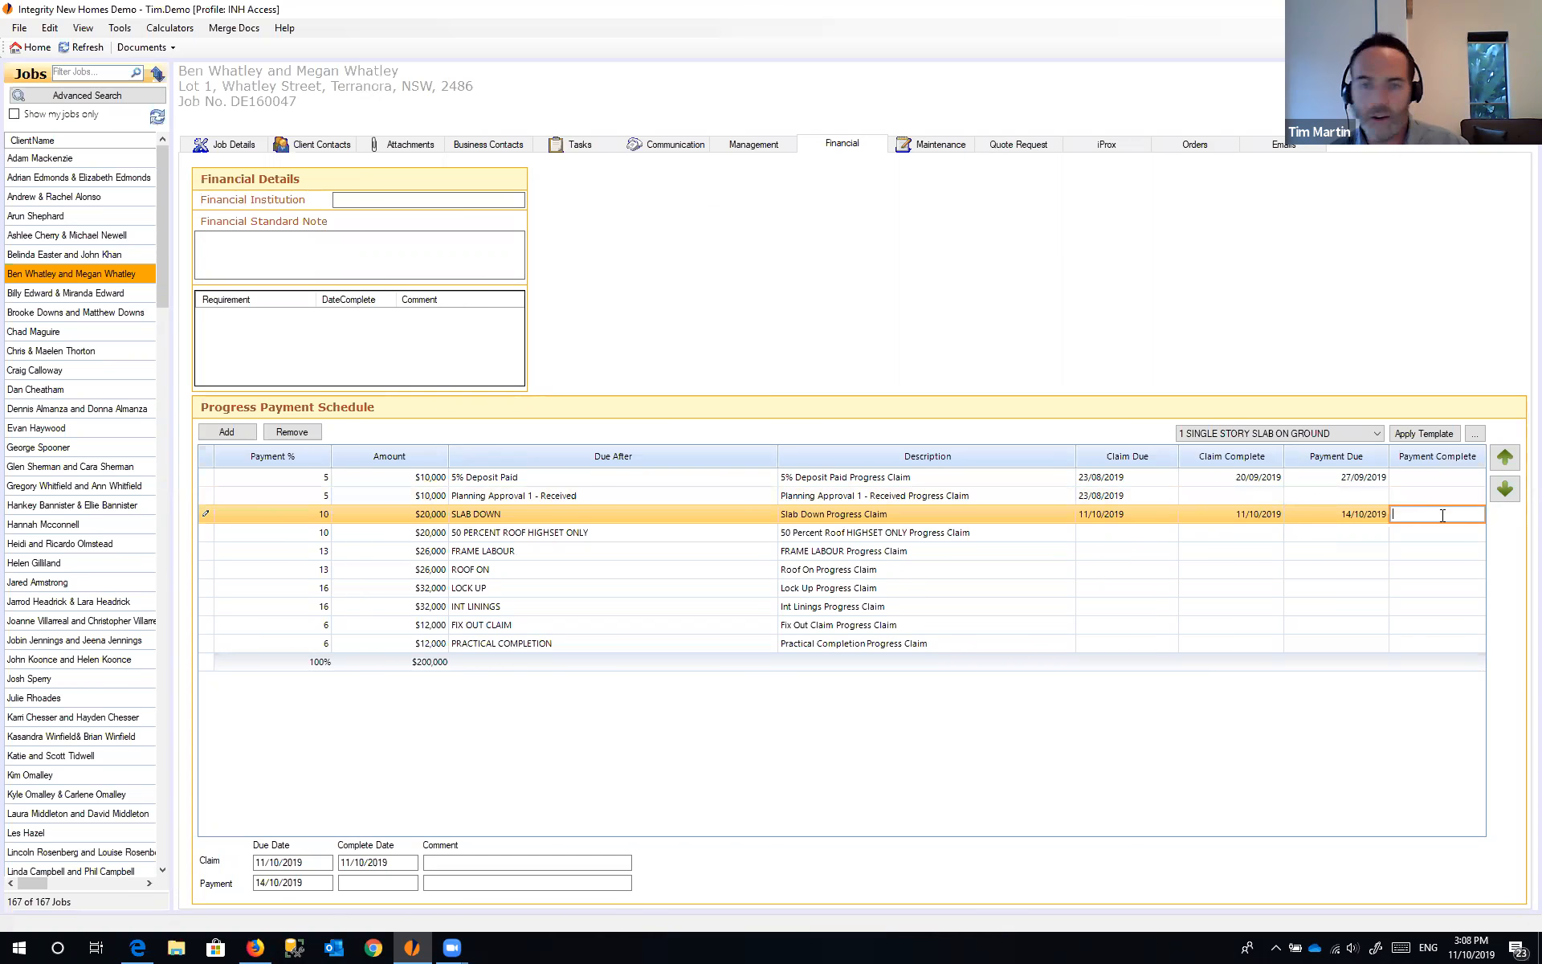
# - Check the SLAB DOWN stage's claim due date, return to the home screen and refresh the dashboard notifications
pyautogui.click(1143, 495)
pyautogui.click(1144, 516)
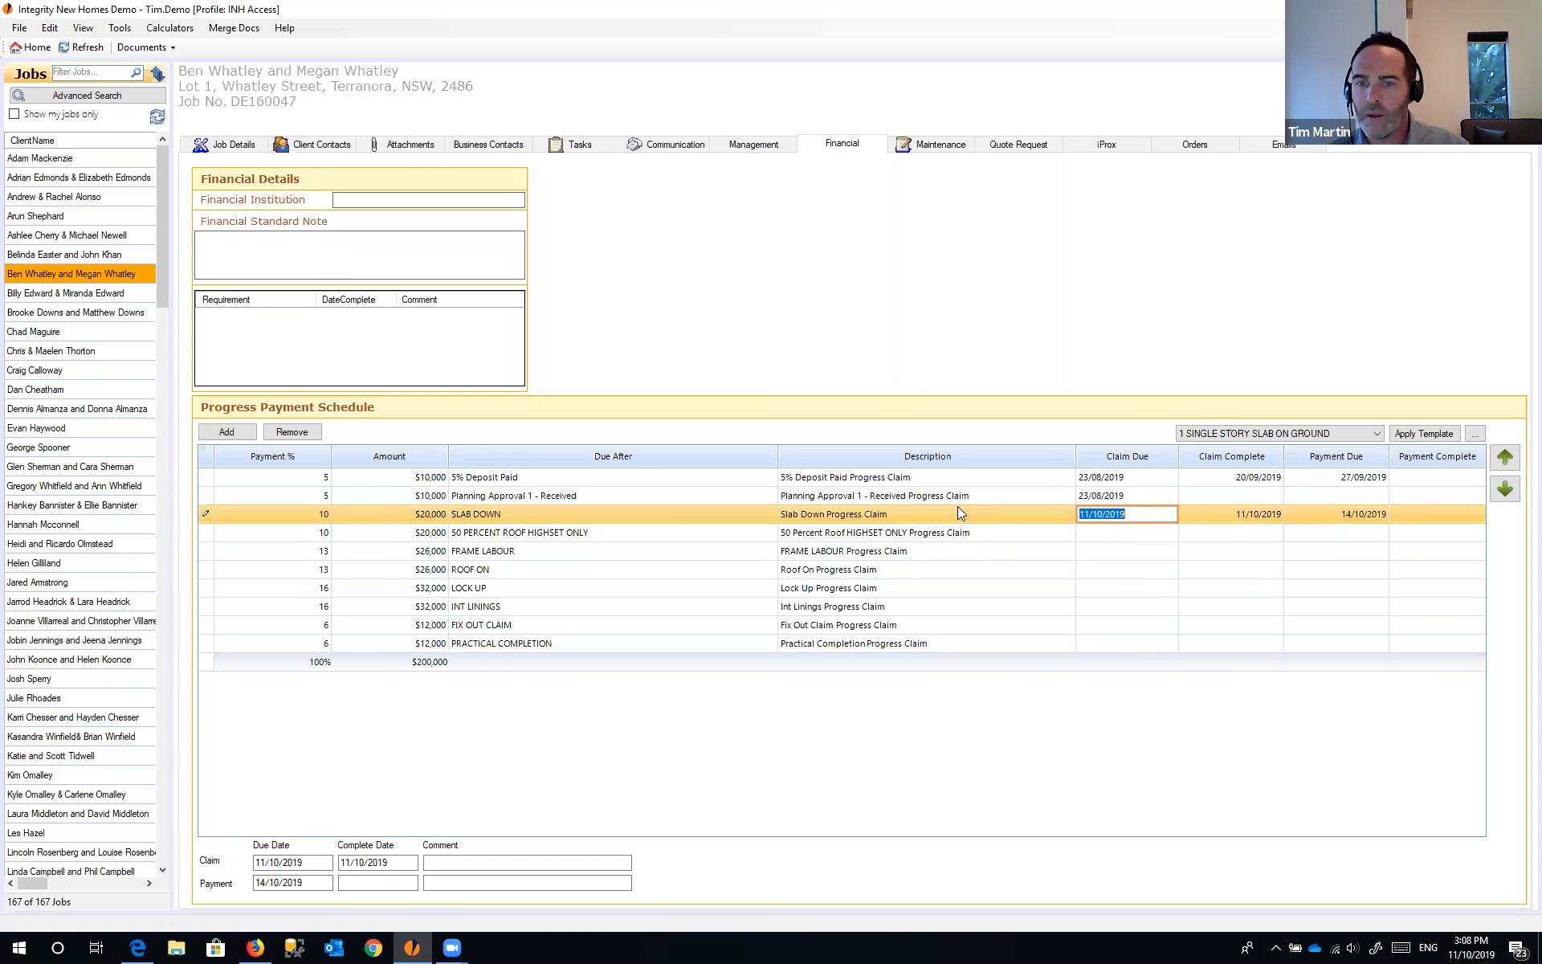
pyautogui.click(753, 514)
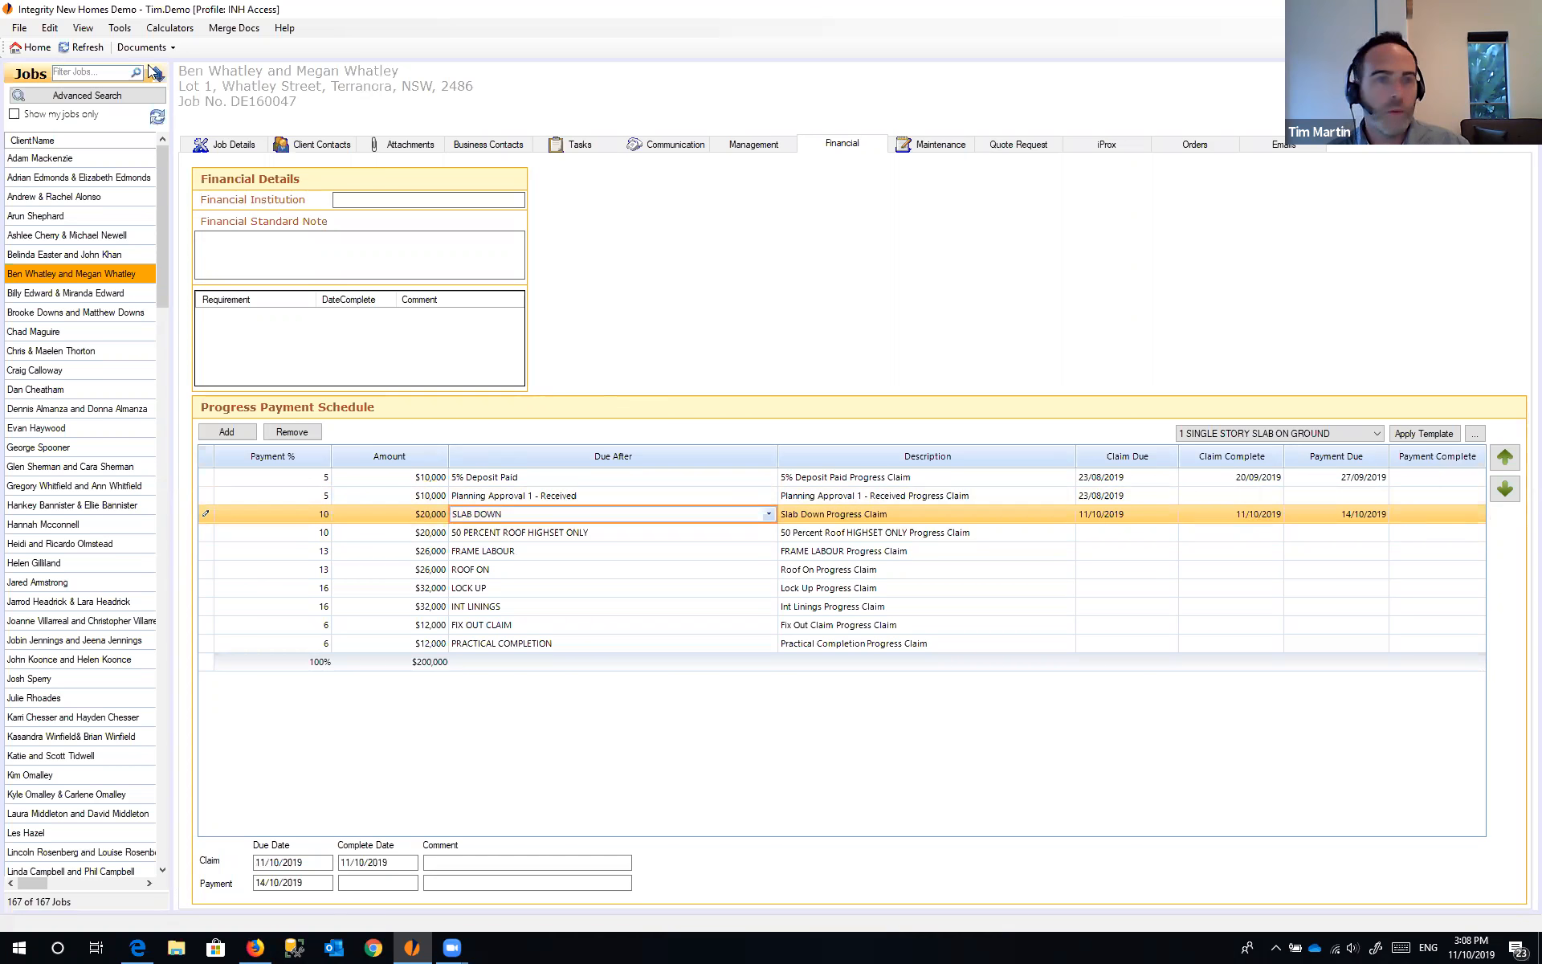
pyautogui.click(36, 48)
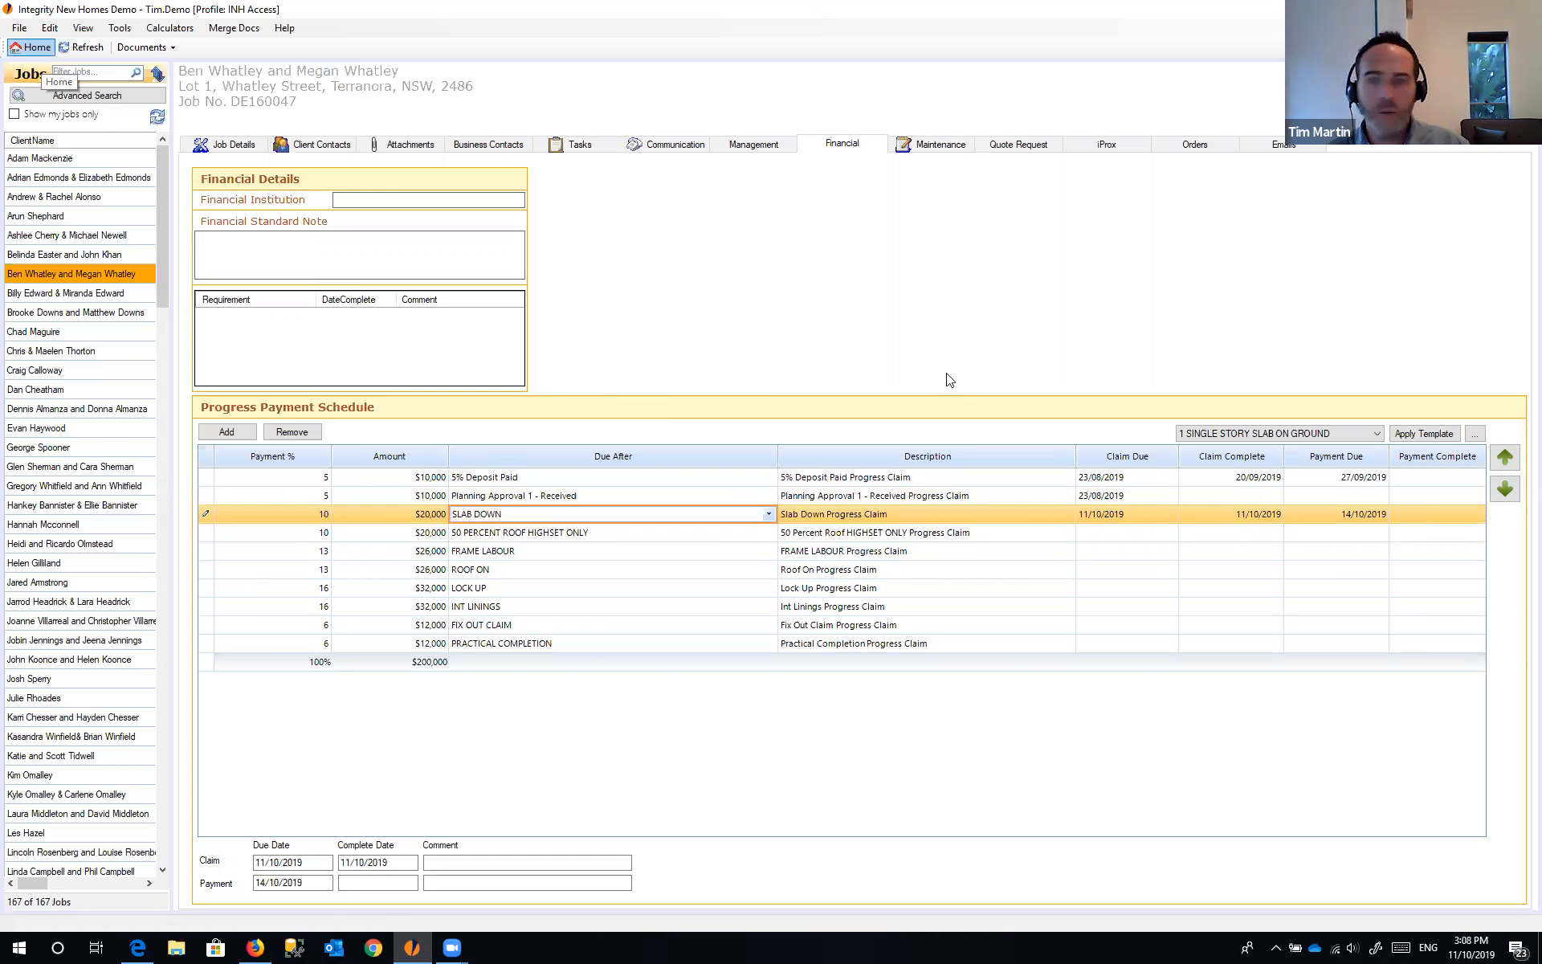
pyautogui.click(1502, 211)
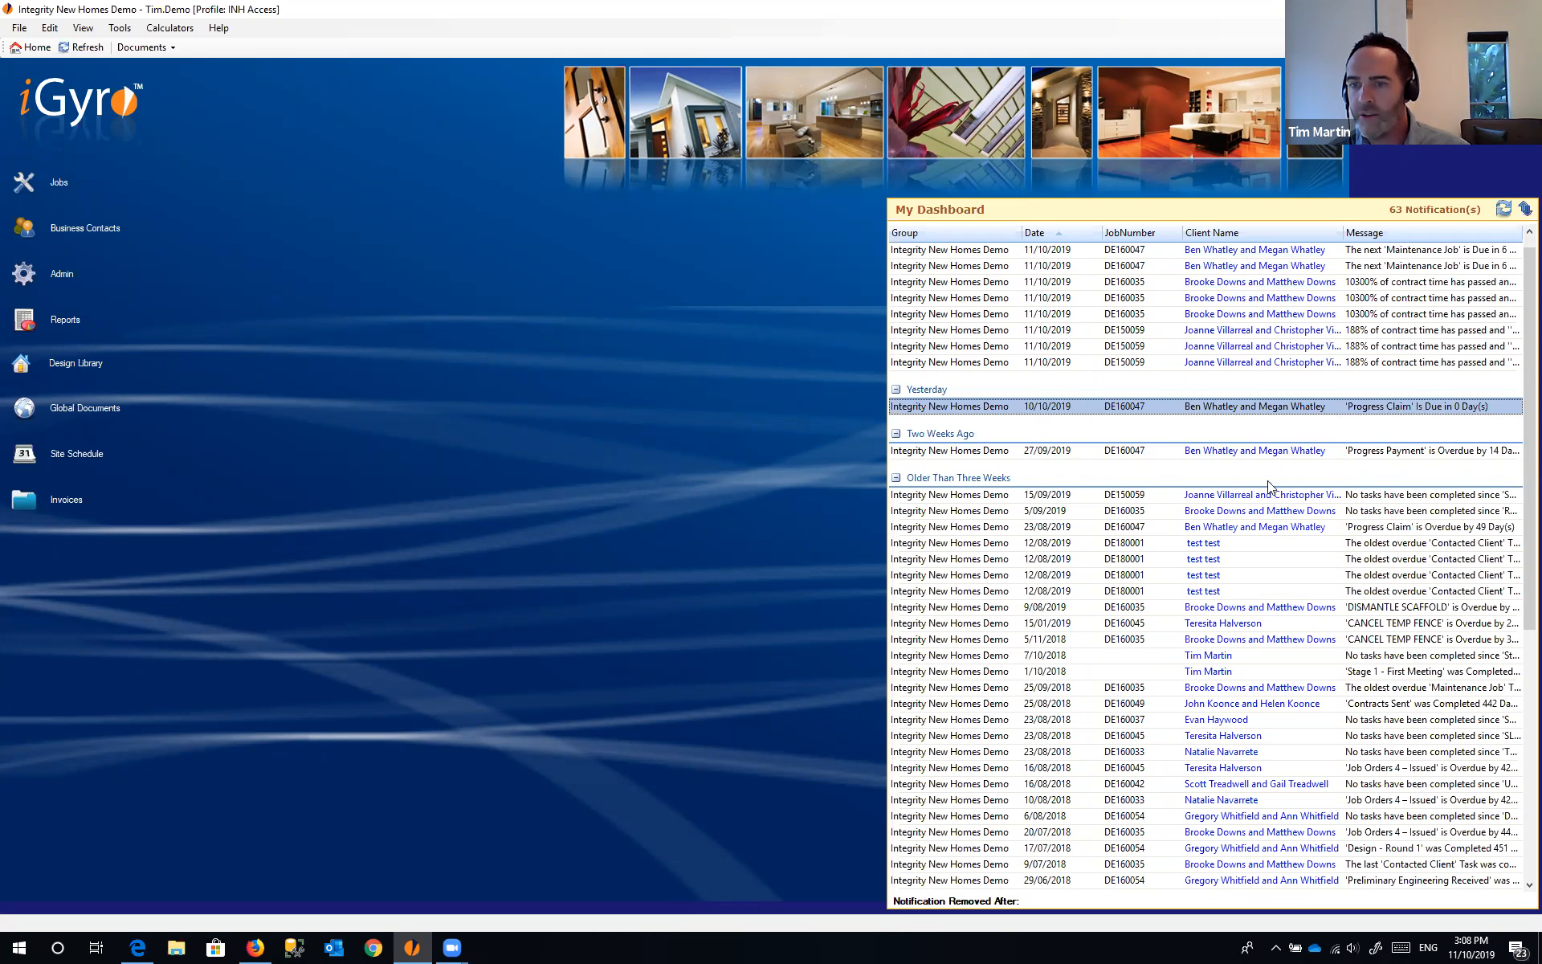
# - Open the Terranora job from yesterday's Progress Claim notification, save the pending changes and check the 50 PERCENT ROOF HIGHSET ONLY stage
pyautogui.doubleClick(1257, 414)
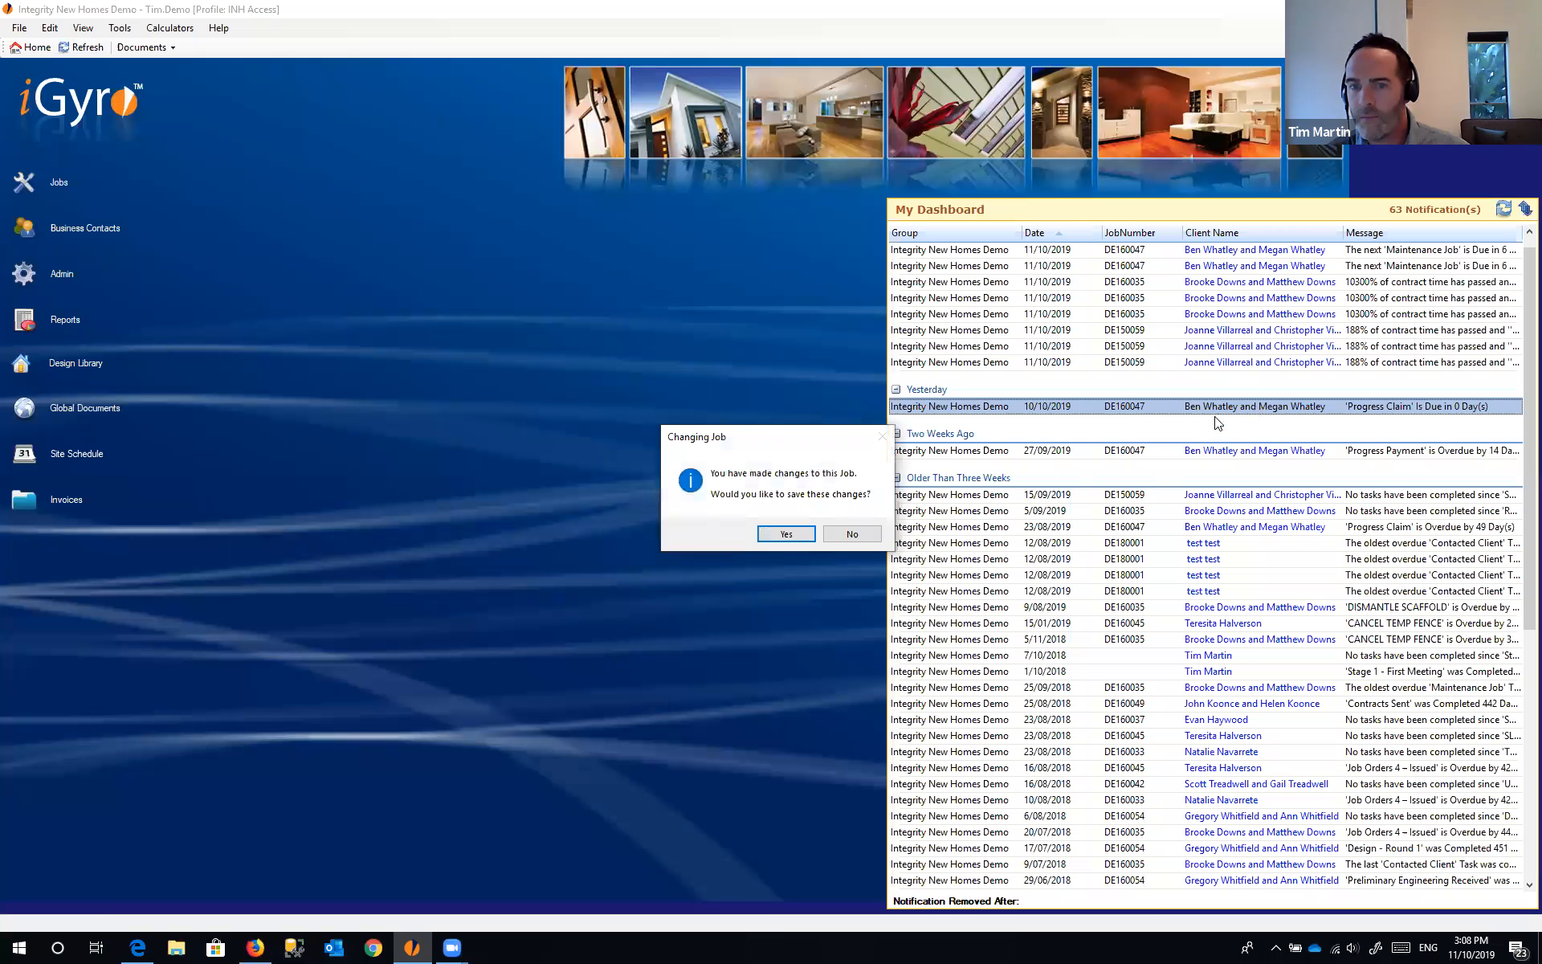
pyautogui.click(786, 534)
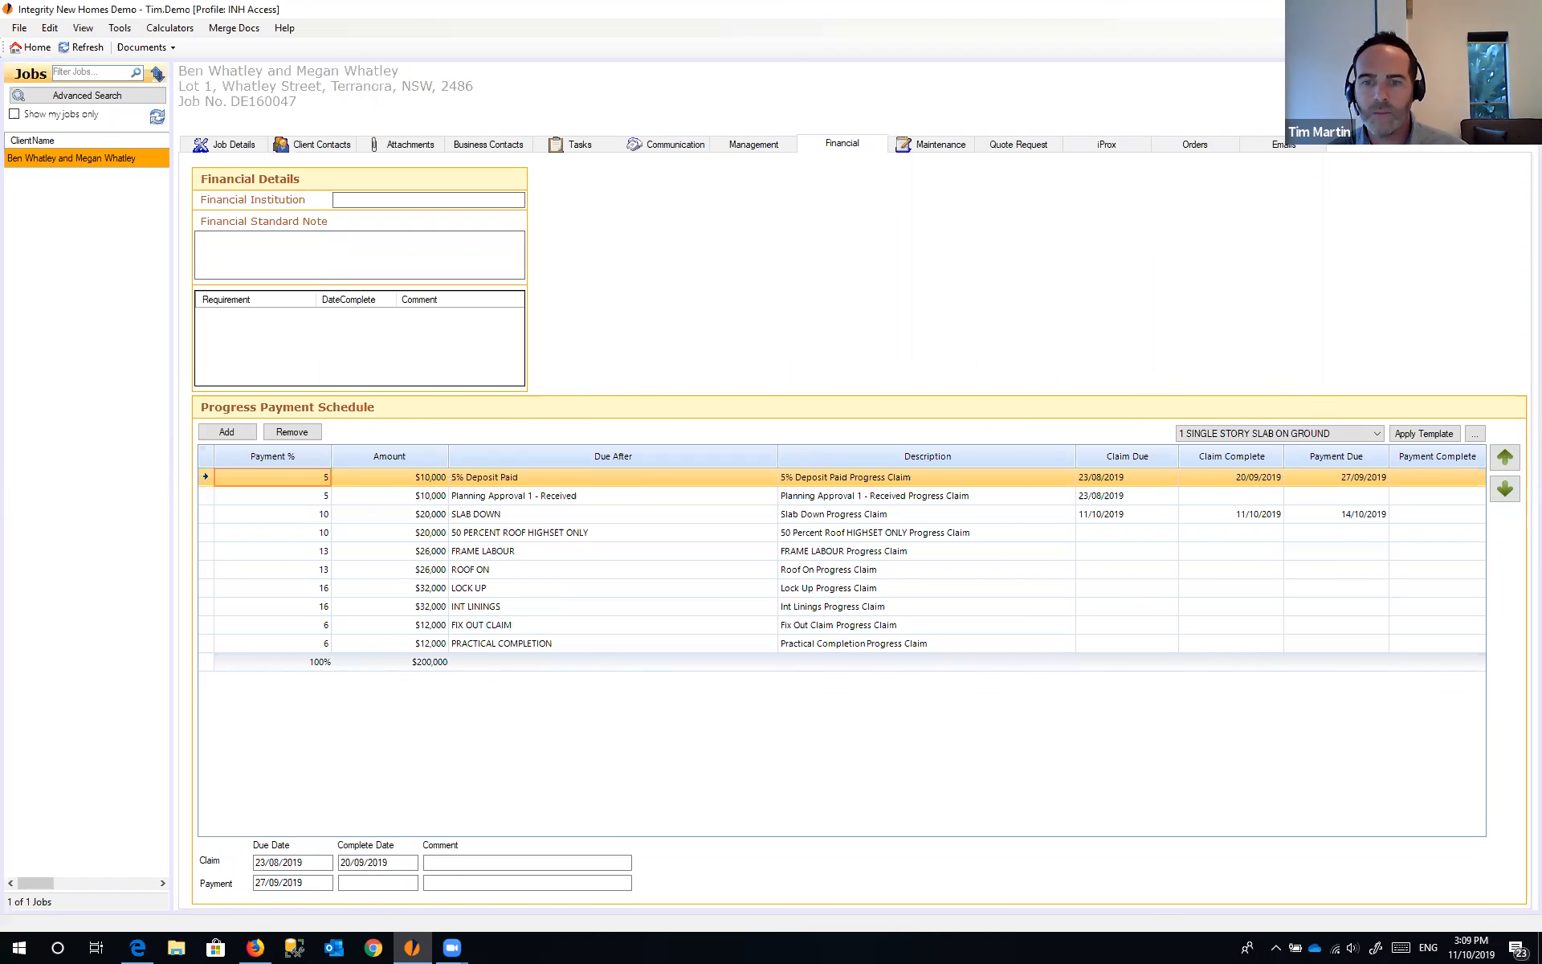
pyautogui.click(871, 607)
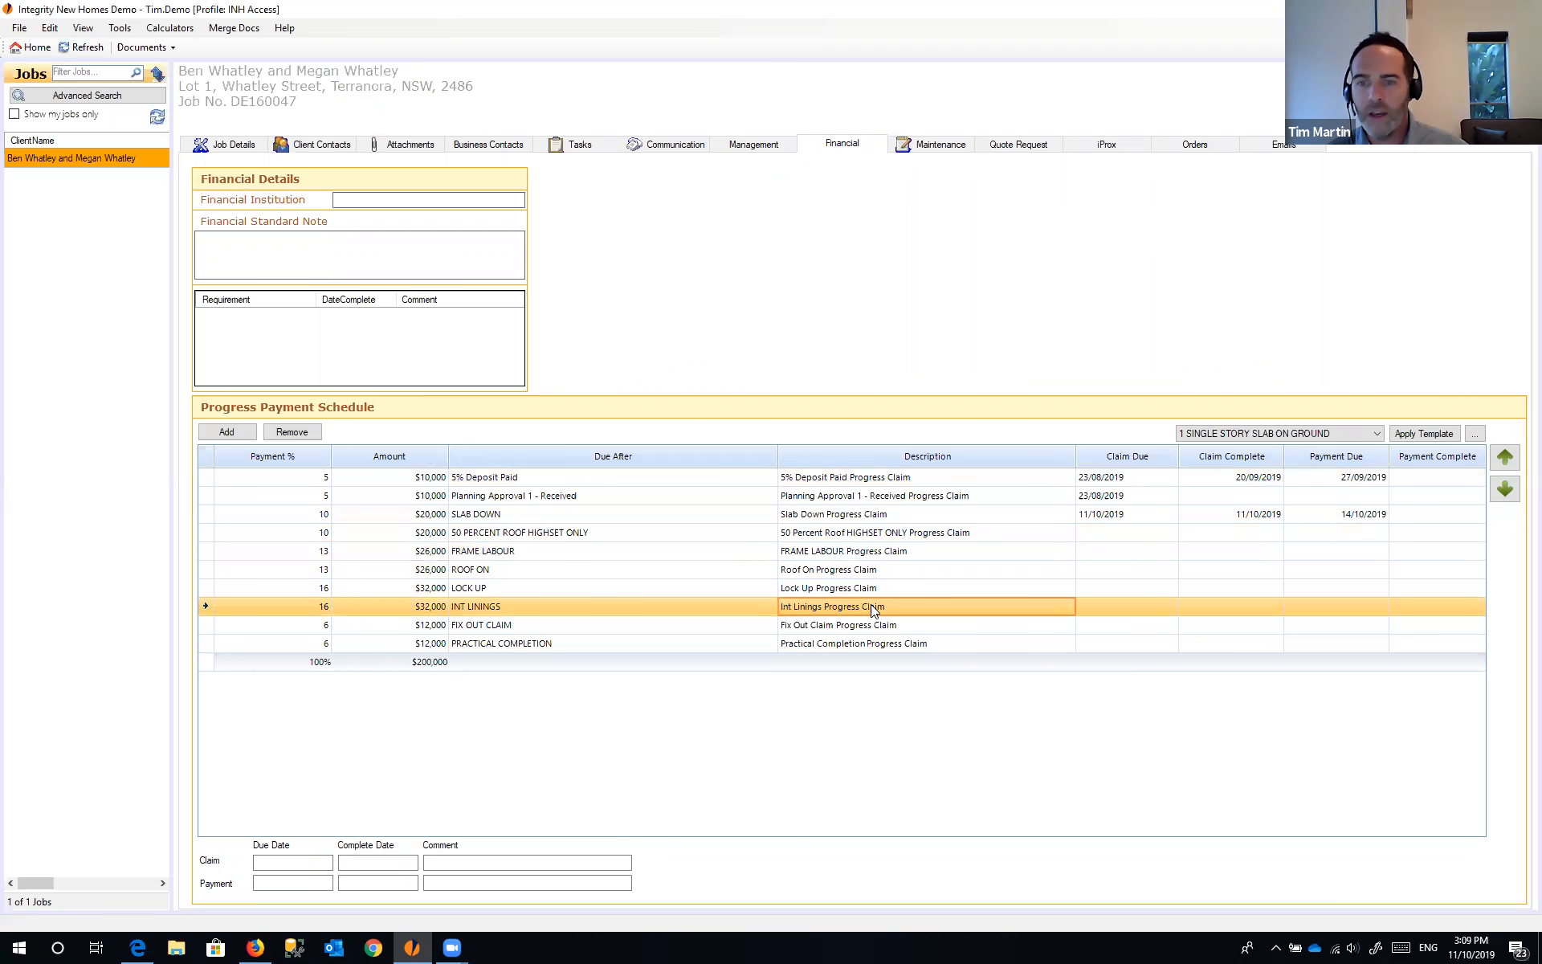
pyautogui.click(837, 535)
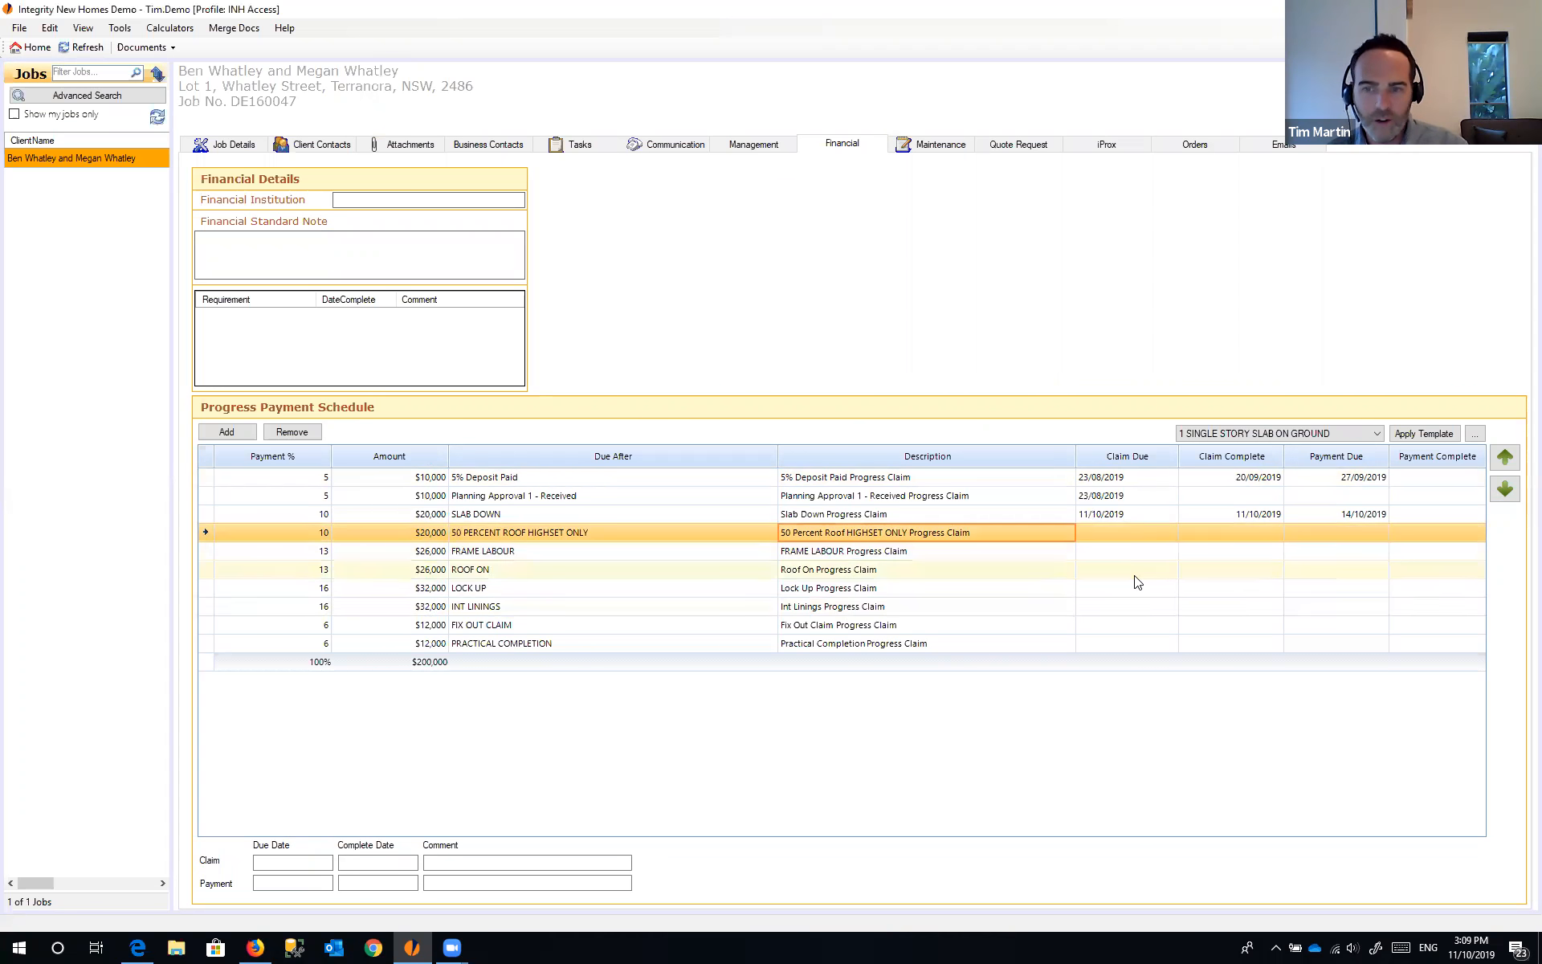
# - Reload the full job list and open the financial details of the second job, selecting its 5% Deposit Paid stage
pyautogui.click(87, 47)
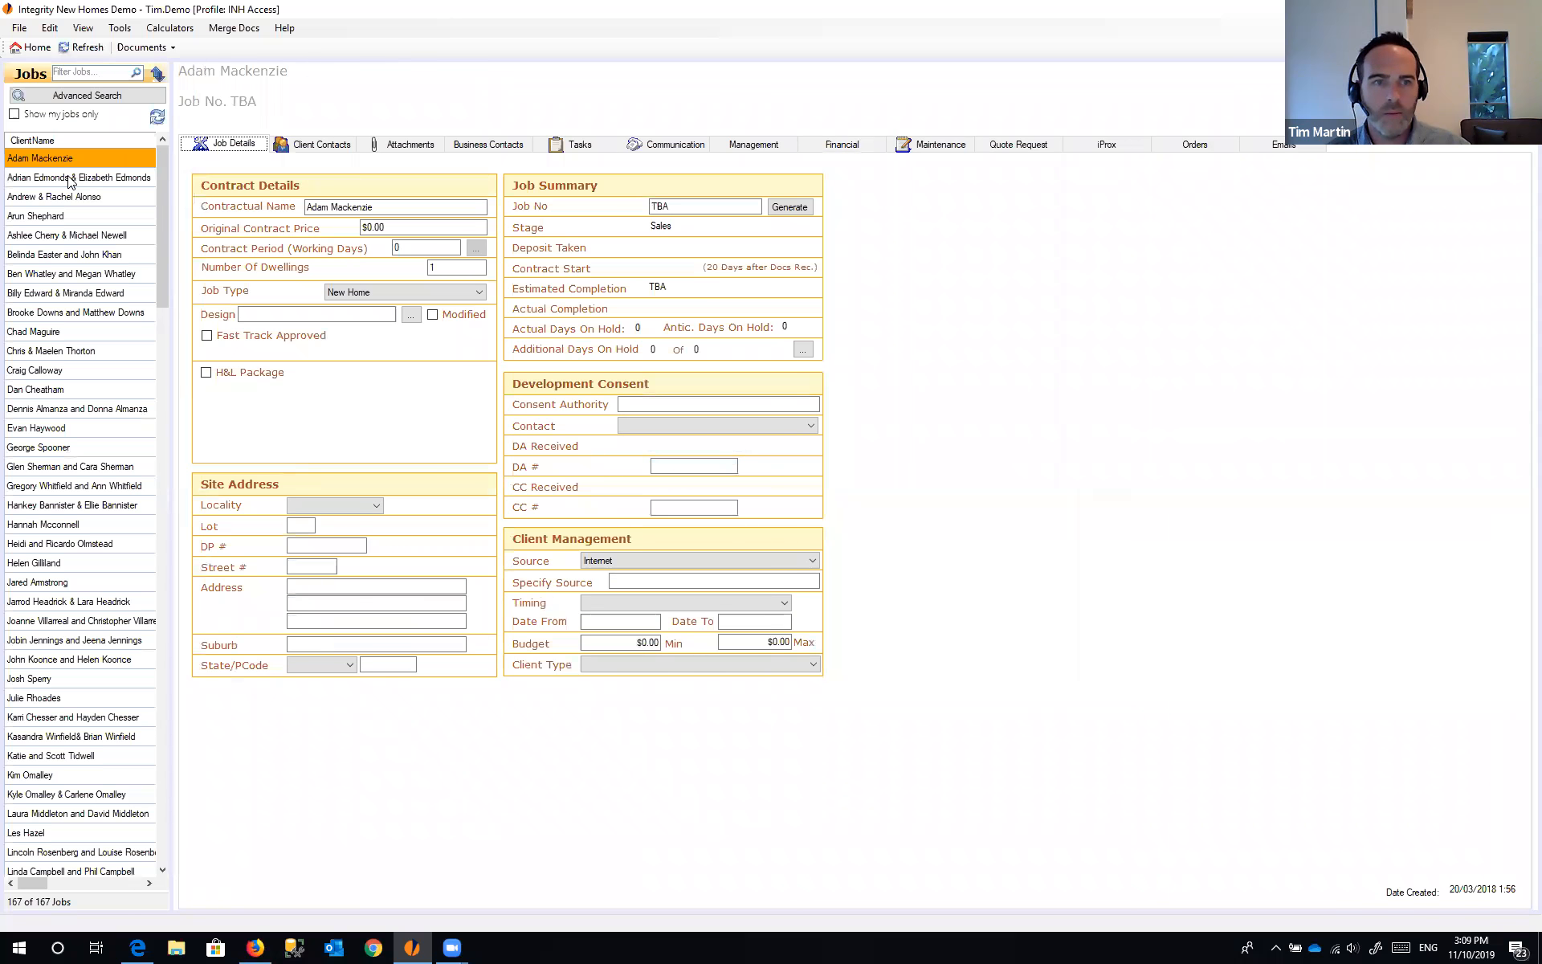
pyautogui.click(69, 178)
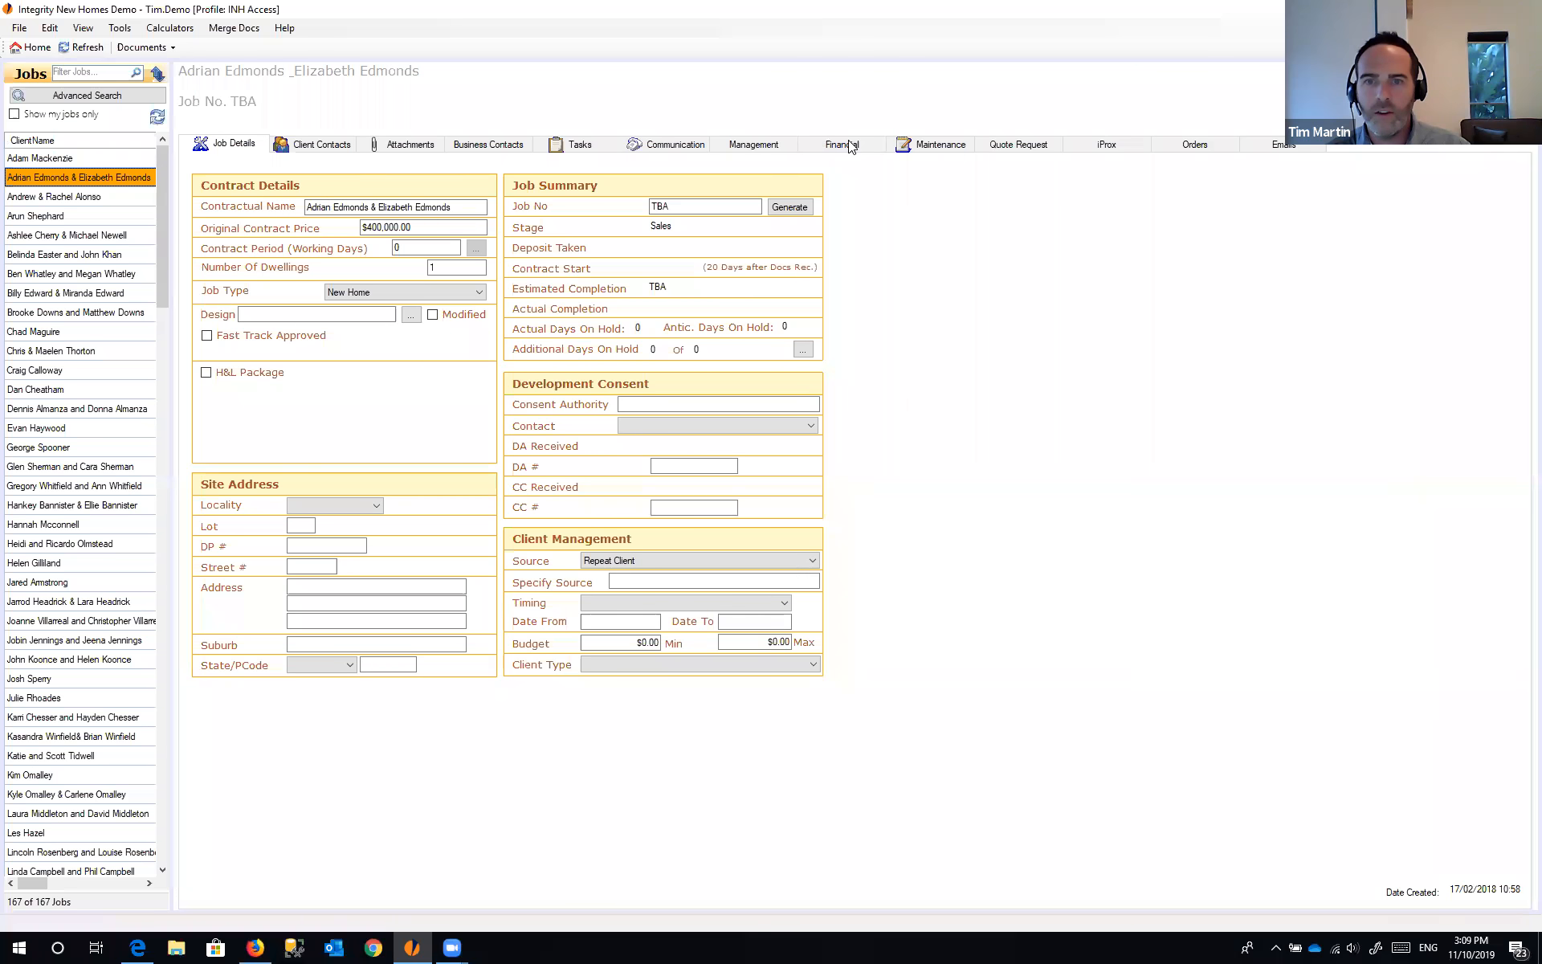
pyautogui.click(841, 145)
pyautogui.click(416, 495)
pyautogui.click(410, 477)
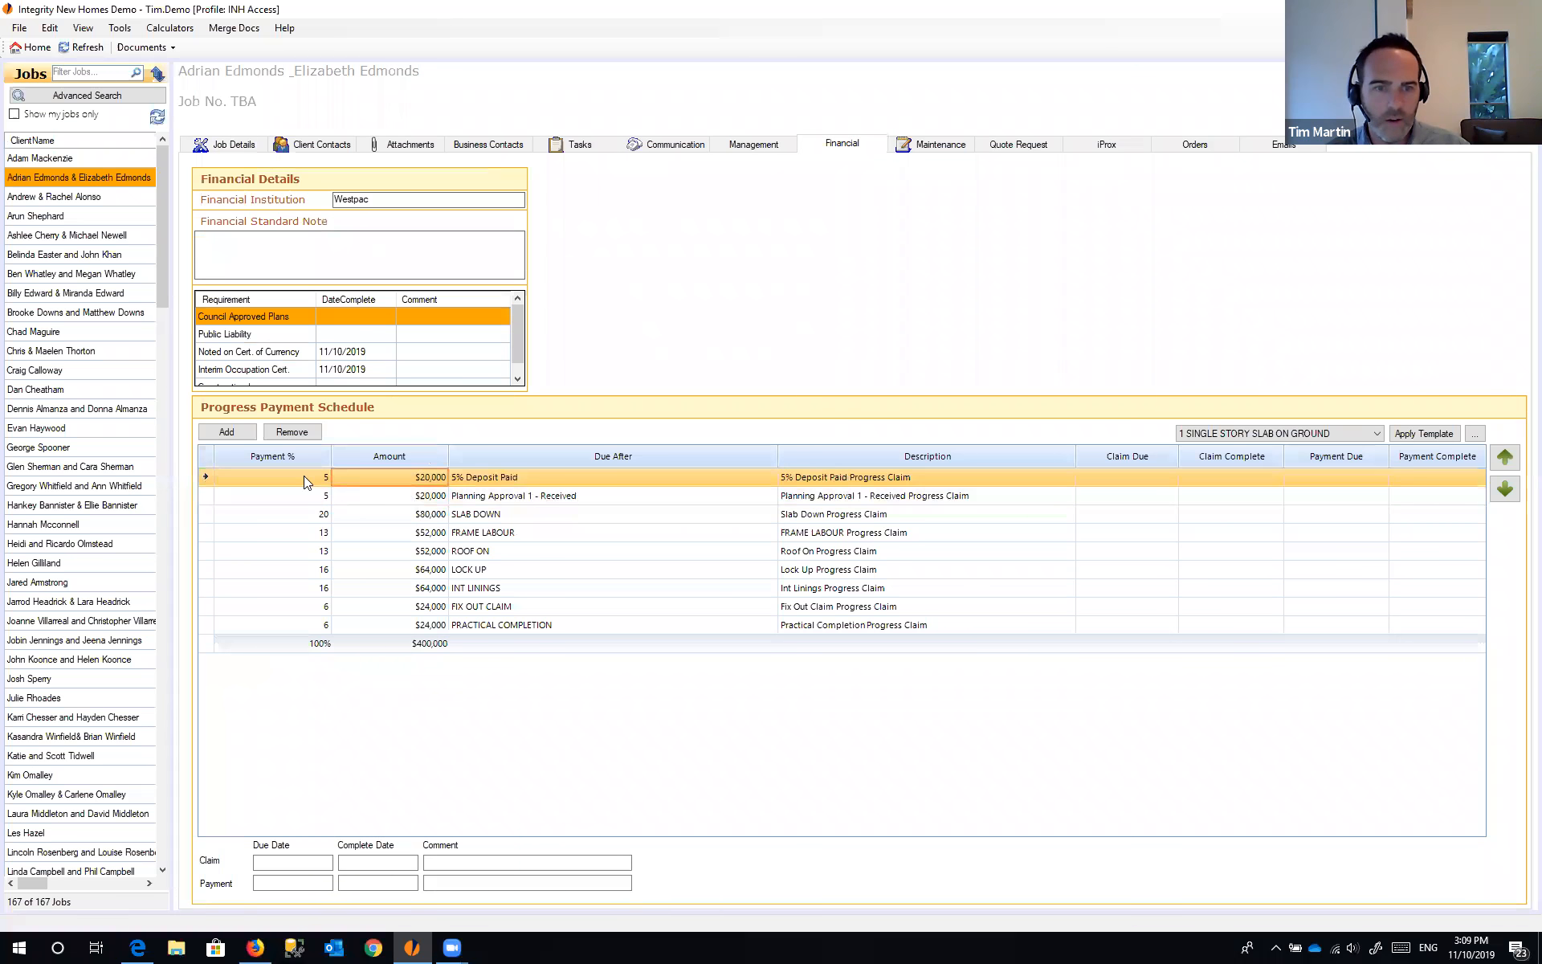
# - Remove all stages from the job's progress payment schedule
pyautogui.click(306, 431)
pyautogui.click(306, 432)
pyautogui.click(306, 432)
pyautogui.click(306, 432)
pyautogui.click(306, 432)
pyautogui.click(306, 432)
pyautogui.click(306, 432)
pyautogui.click(306, 432)
pyautogui.click(306, 432)
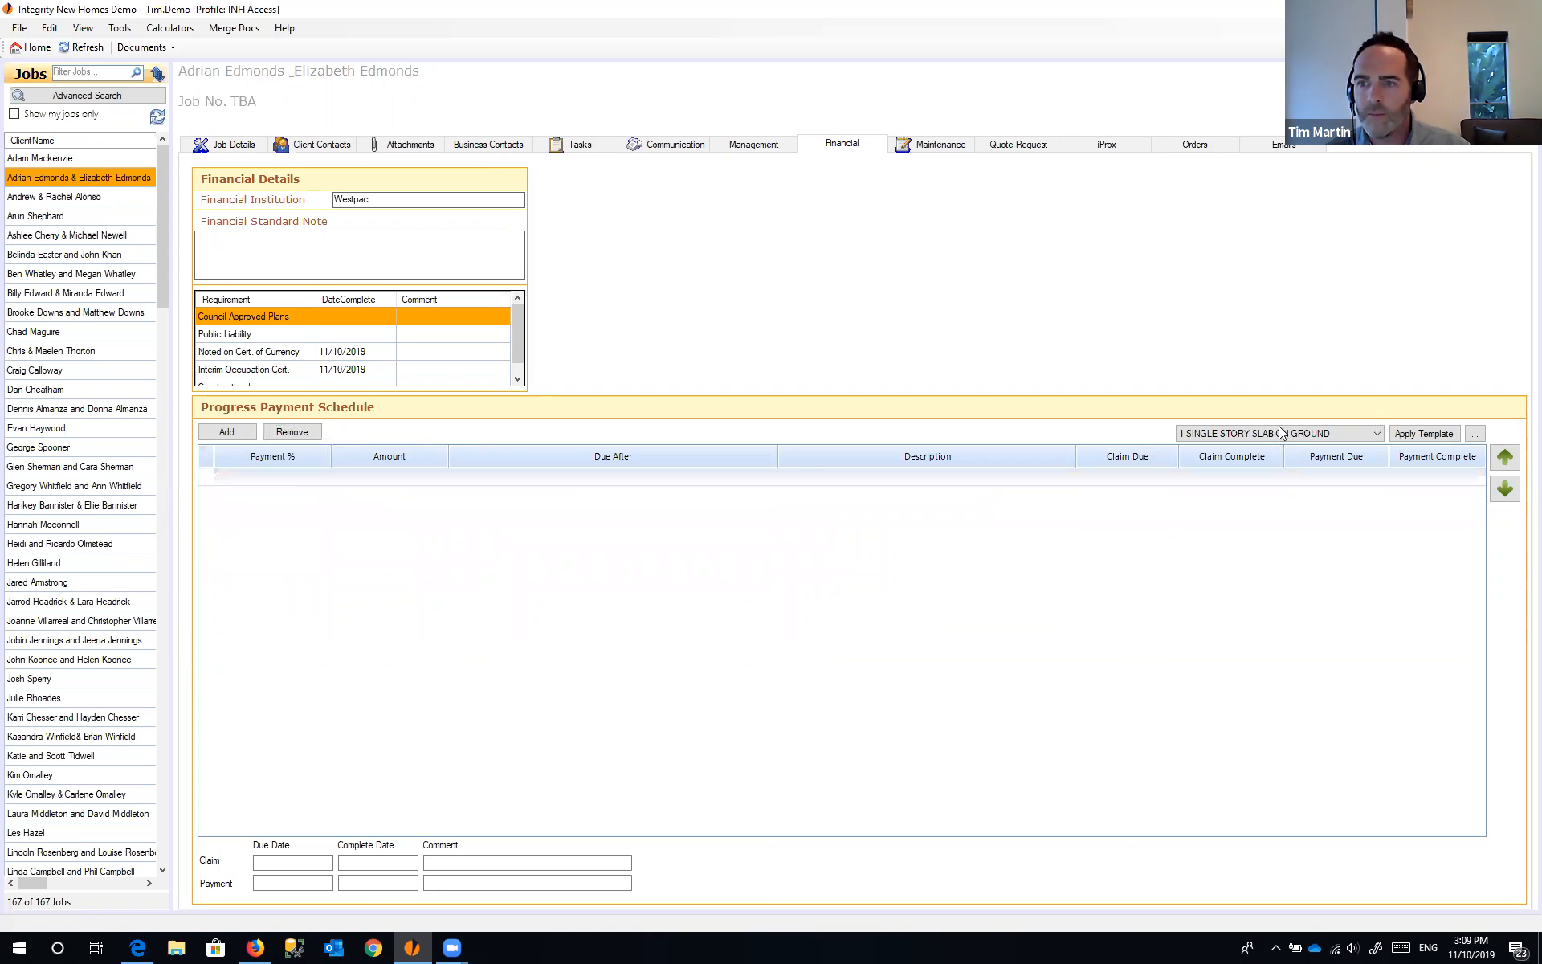
# - Look over the available payment schedule templates, open them for editing and view the 2 ELEVATED FLOOR stages
pyautogui.click(1241, 433)
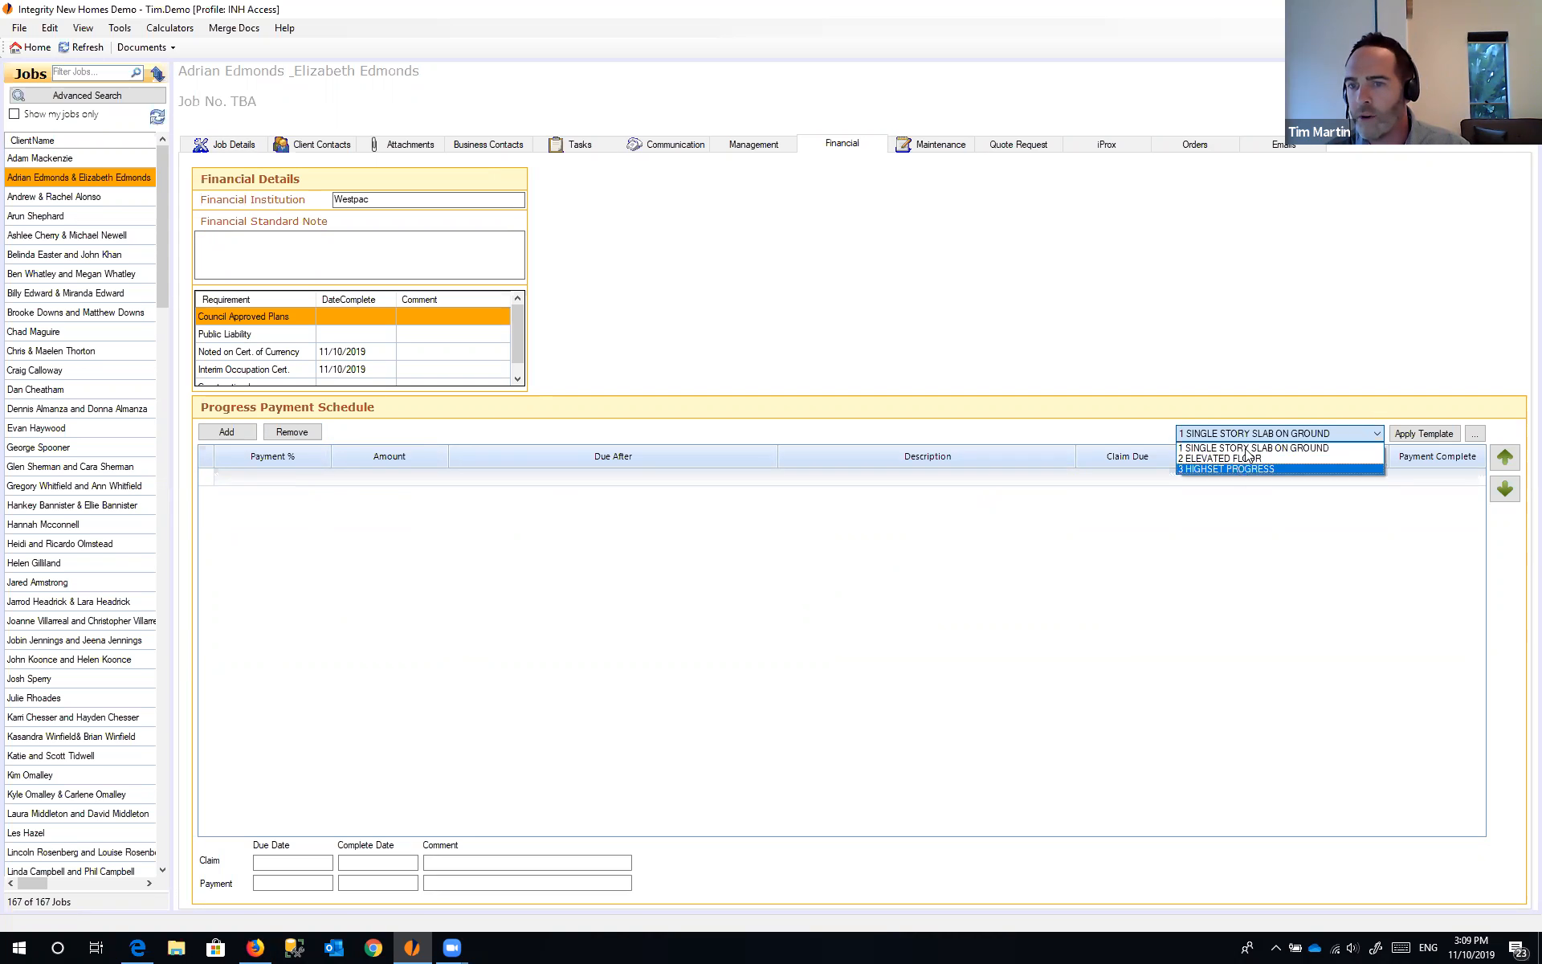
pyautogui.click(1131, 427)
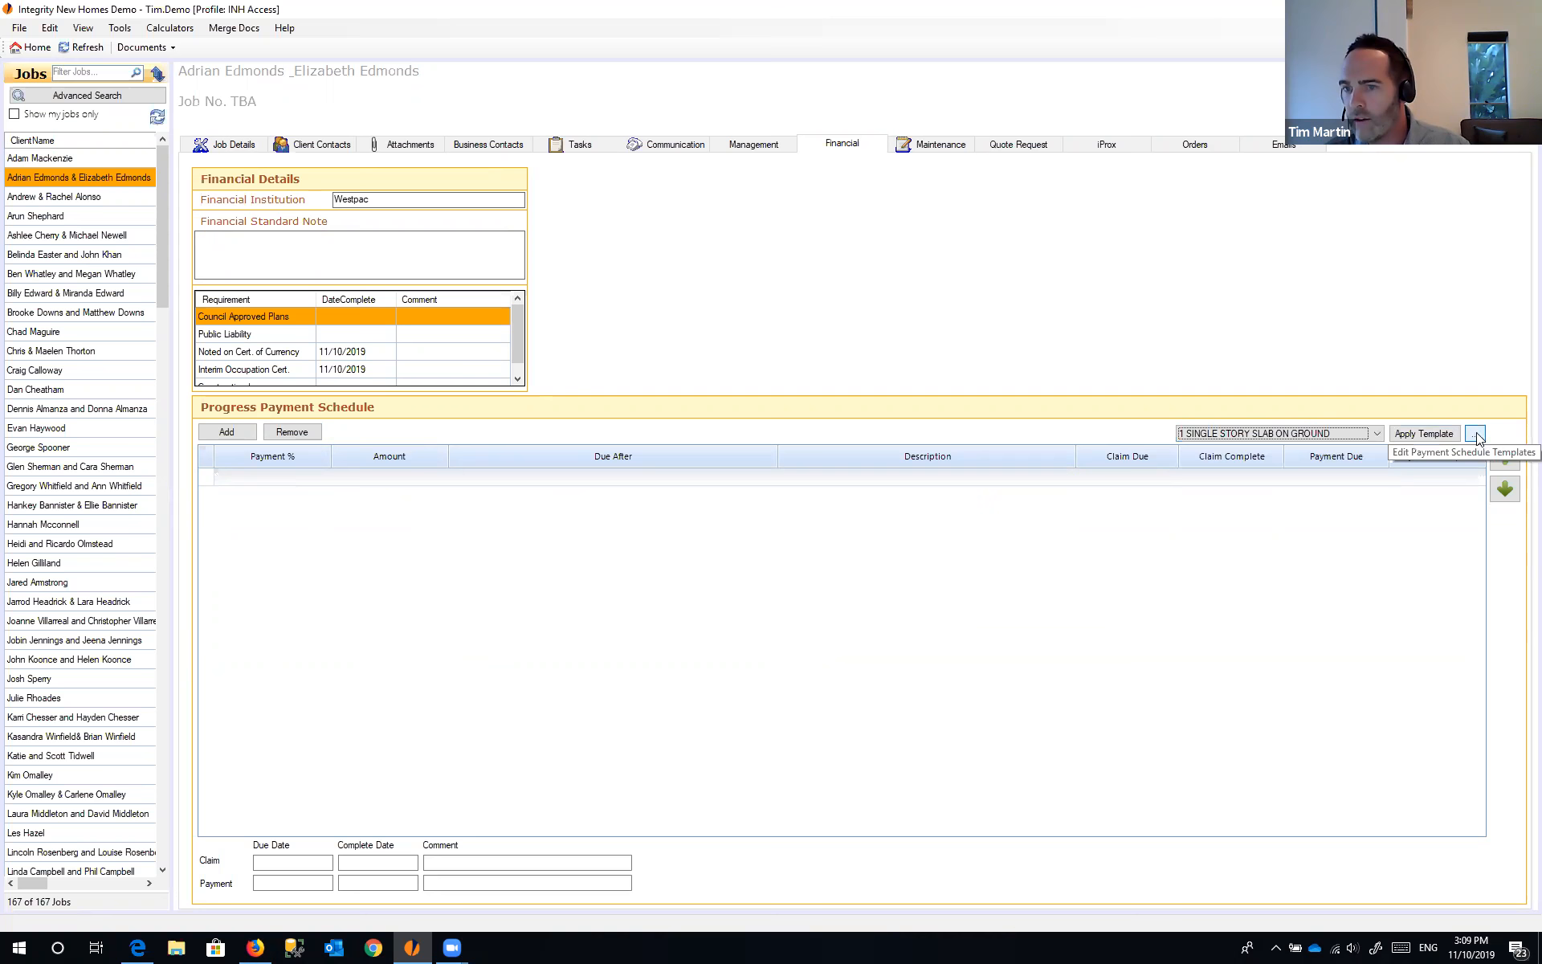
pyautogui.click(1475, 435)
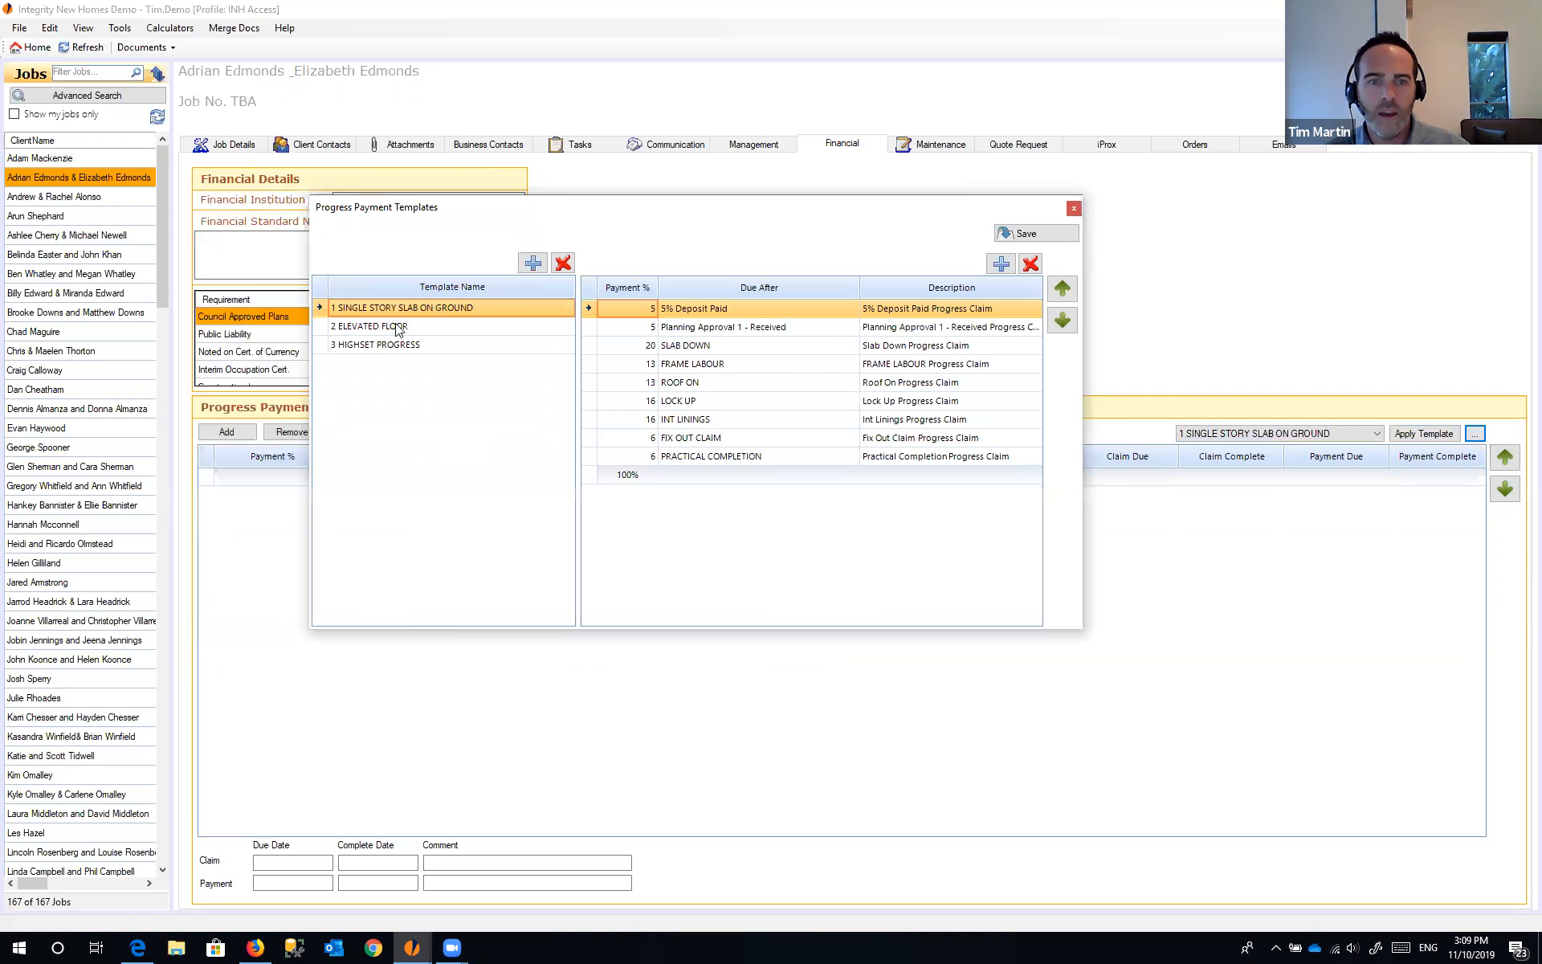
pyautogui.click(397, 326)
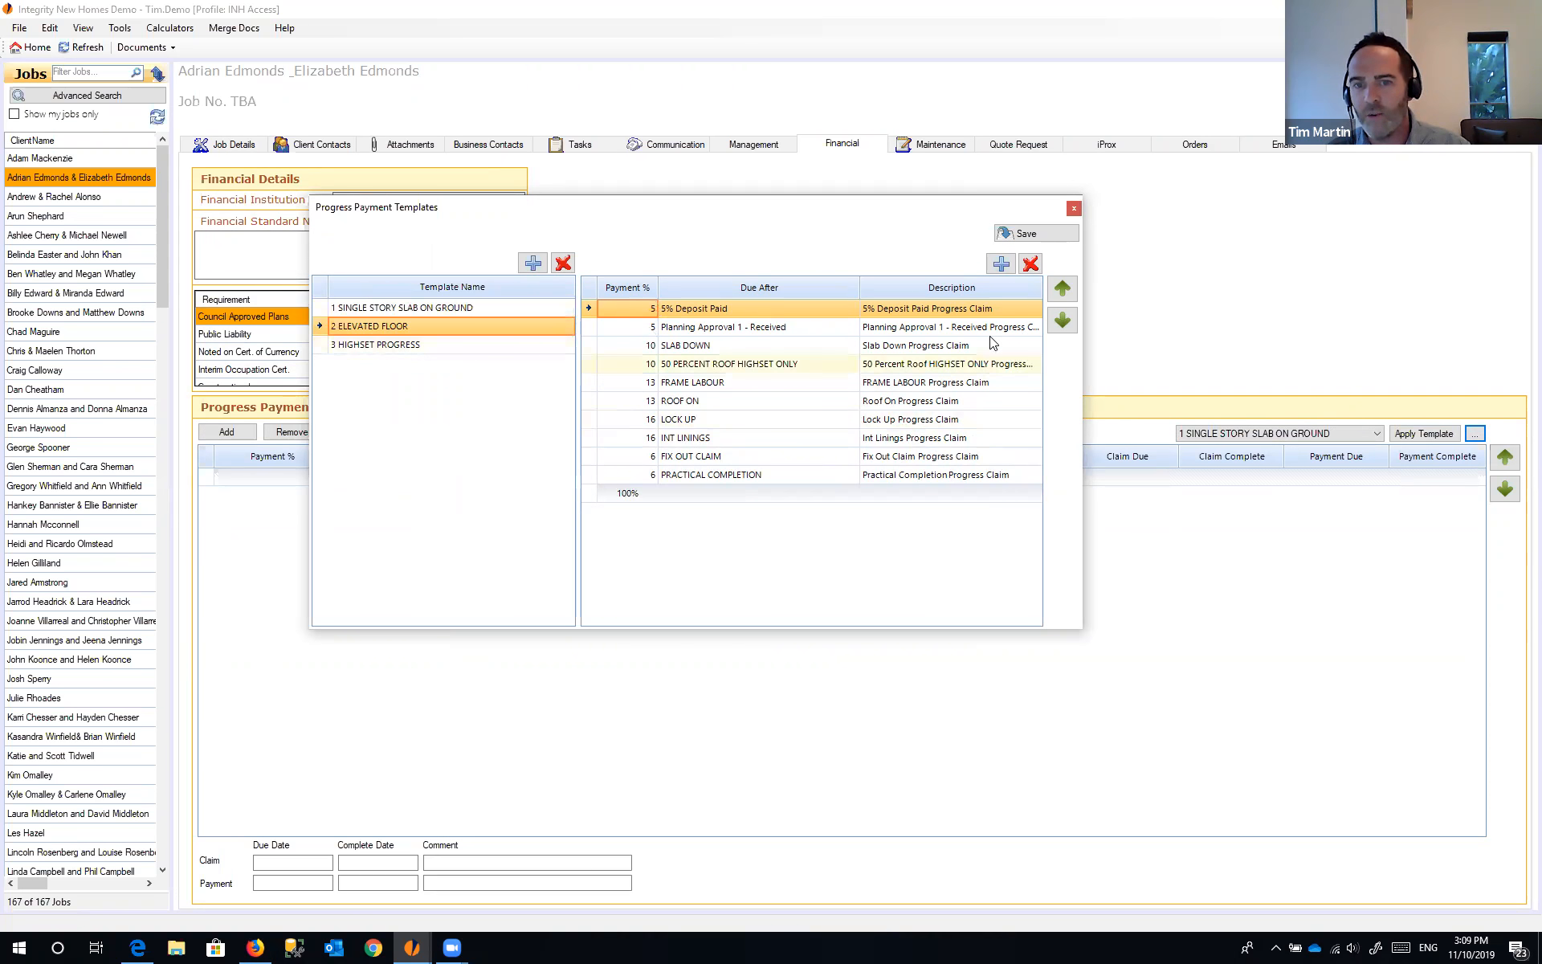
# - Add a new progress payment template named "4 Simple progress payment template"
pyautogui.click(533, 262)
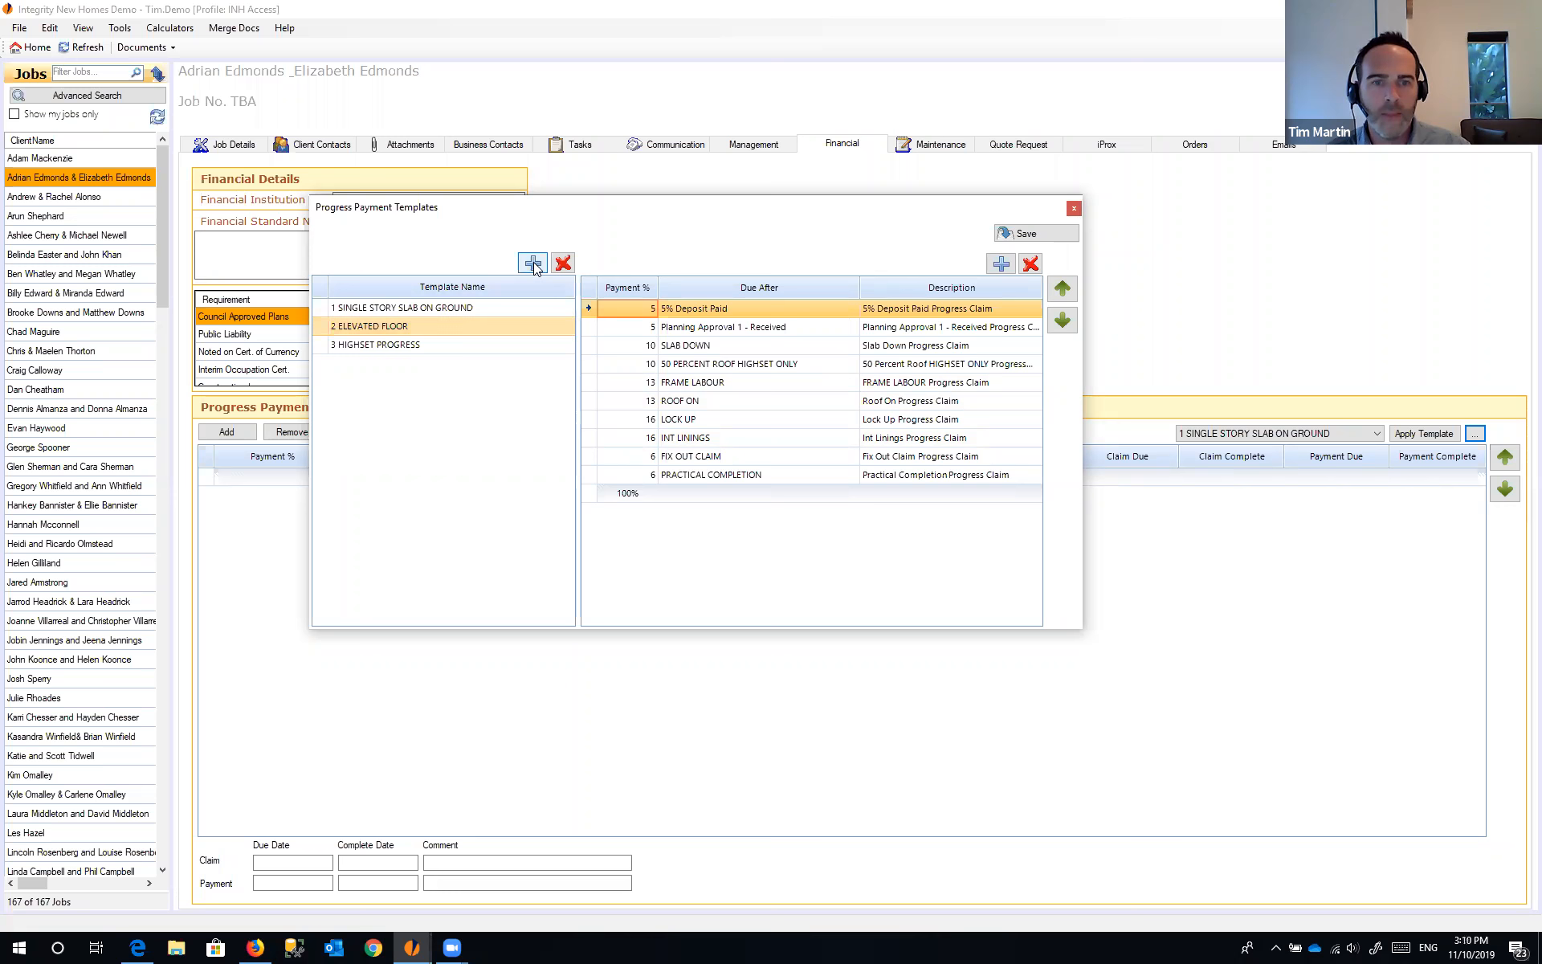
pyautogui.click(379, 363)
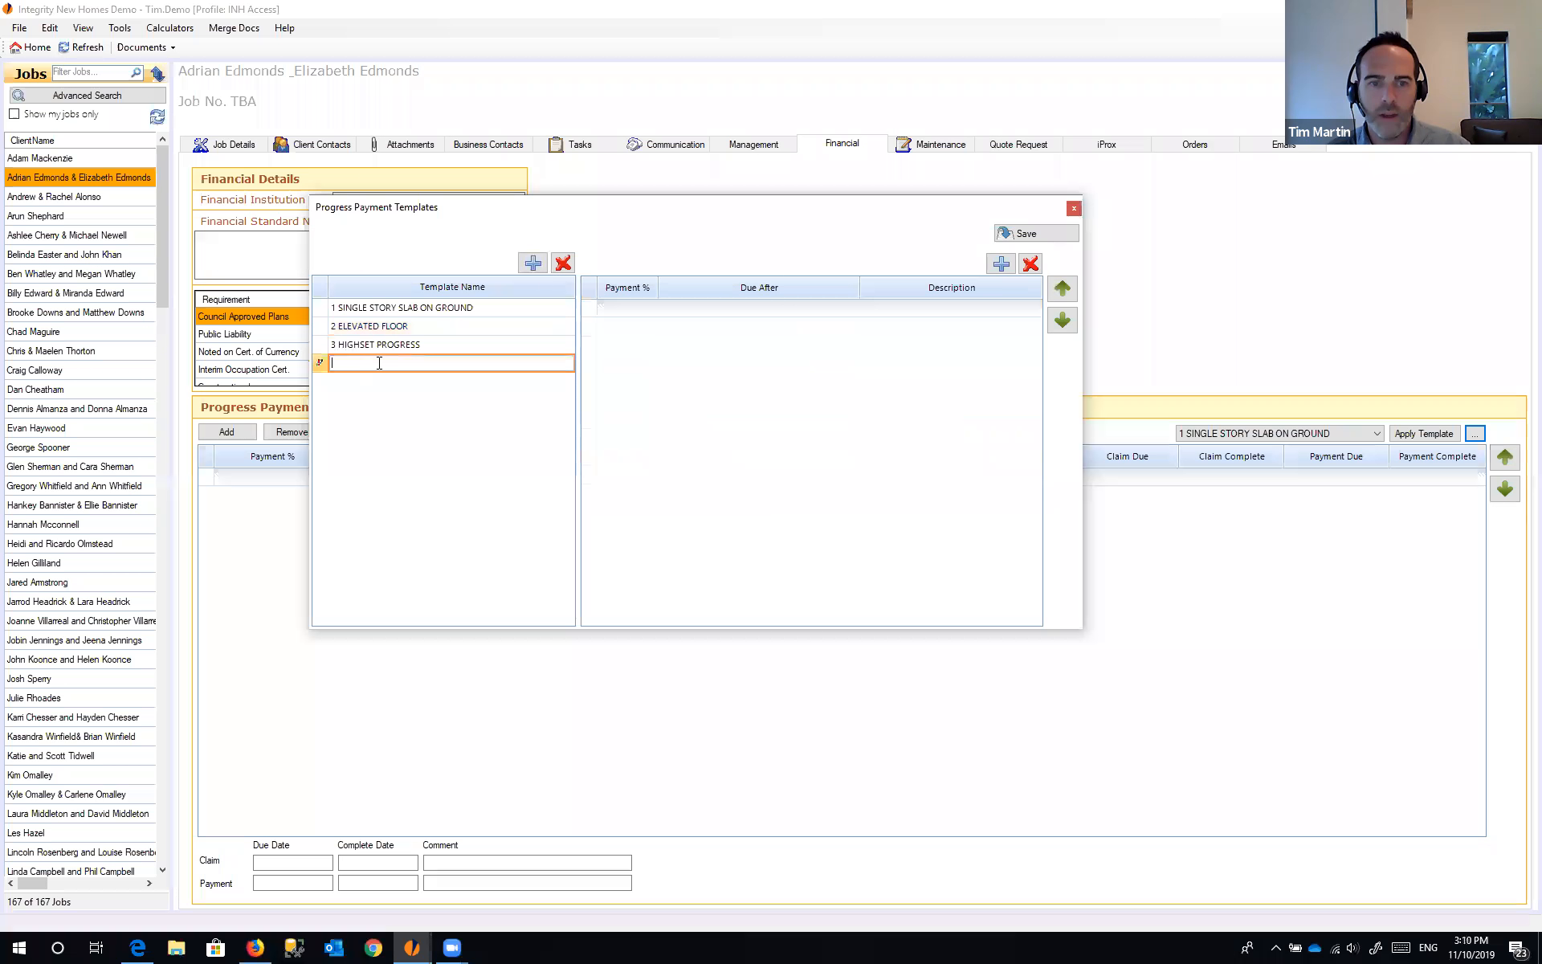
pyautogui.write('4')
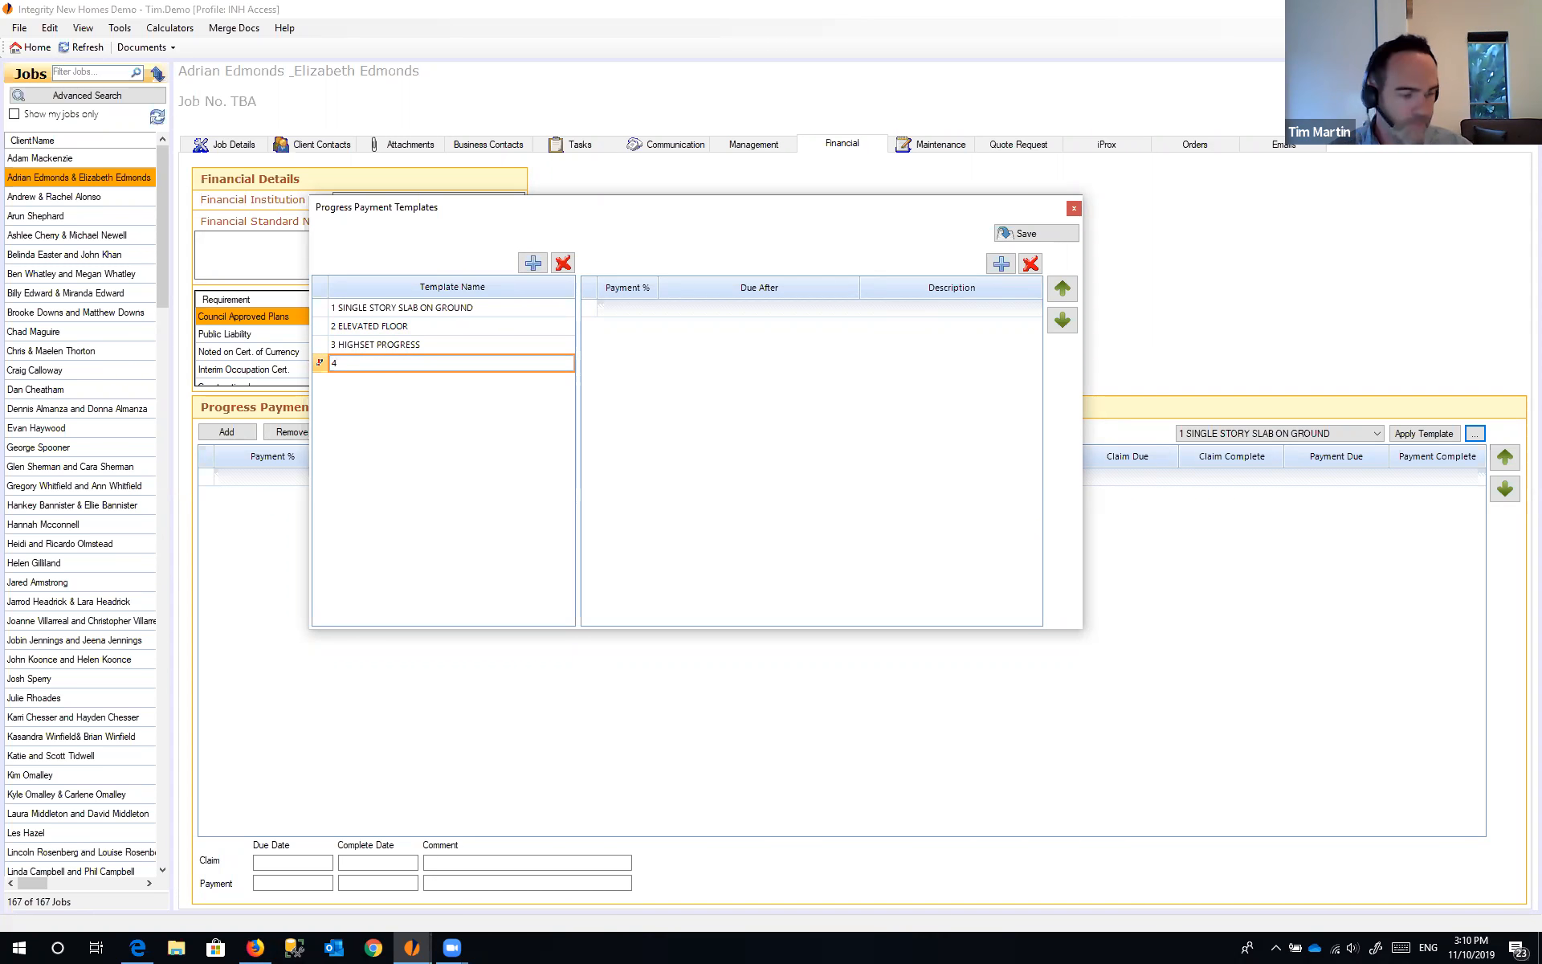
pyautogui.write('Simple progress payment template')
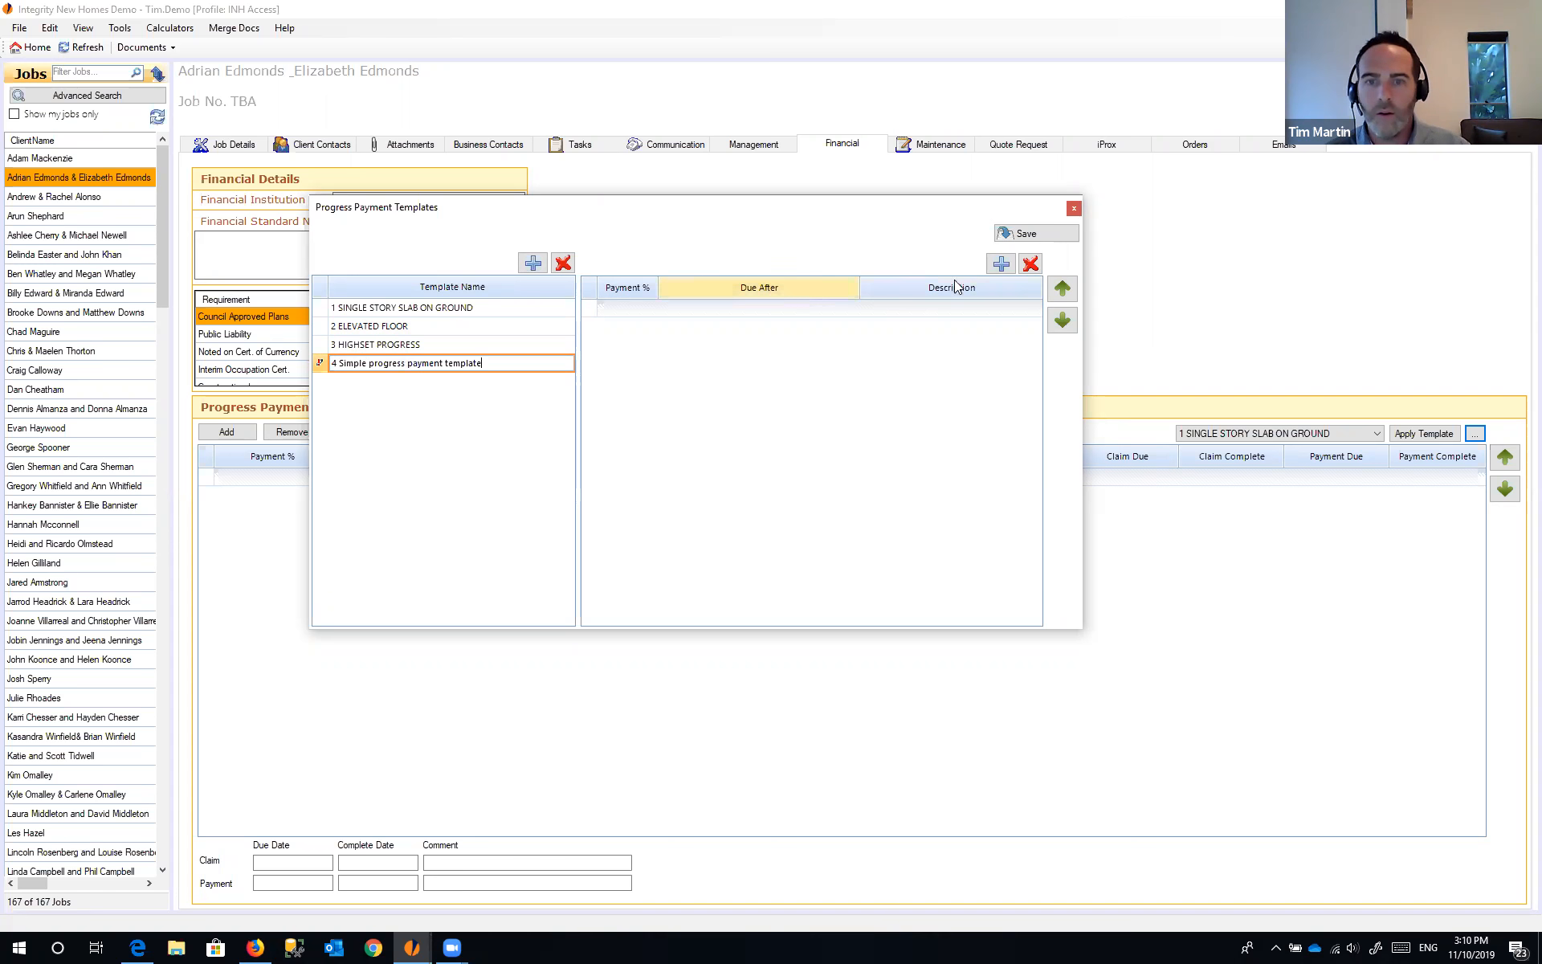
# - Add five blank payment stages to the simple progress payment template
pyautogui.click(1002, 268)
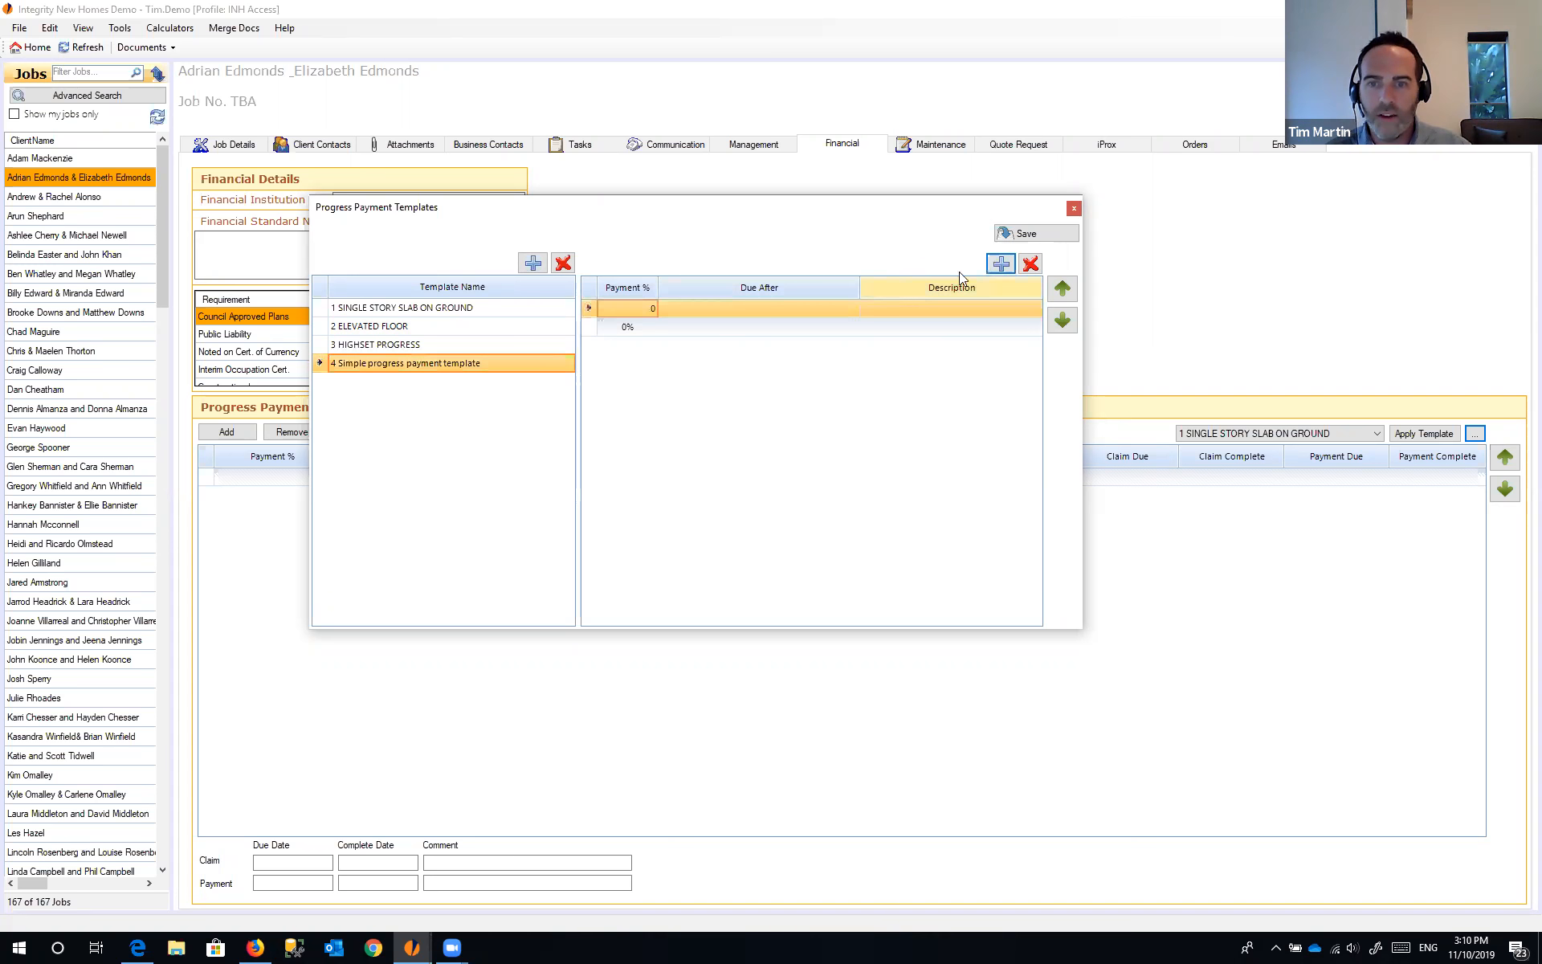
pyautogui.click(1000, 267)
pyautogui.click(999, 268)
pyautogui.click(1000, 268)
pyautogui.click(1000, 268)
# - Make the first payment stage due after SLAB DOWN and the second due after ROOF ON
pyautogui.click(758, 307)
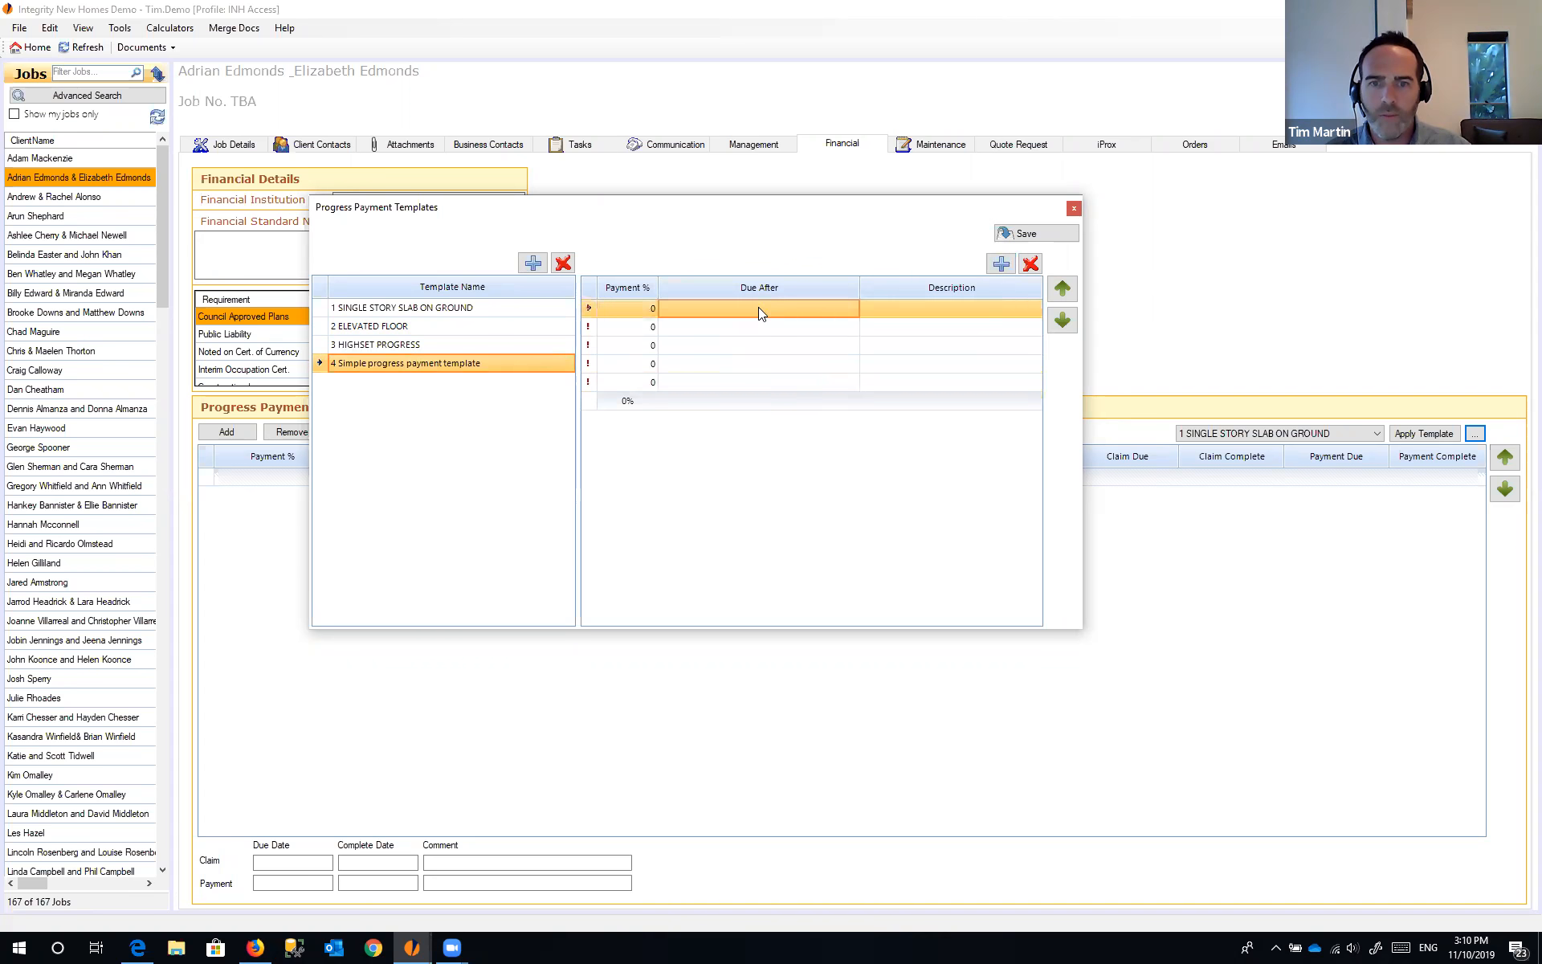
pyautogui.click(850, 310)
pyautogui.write('base')
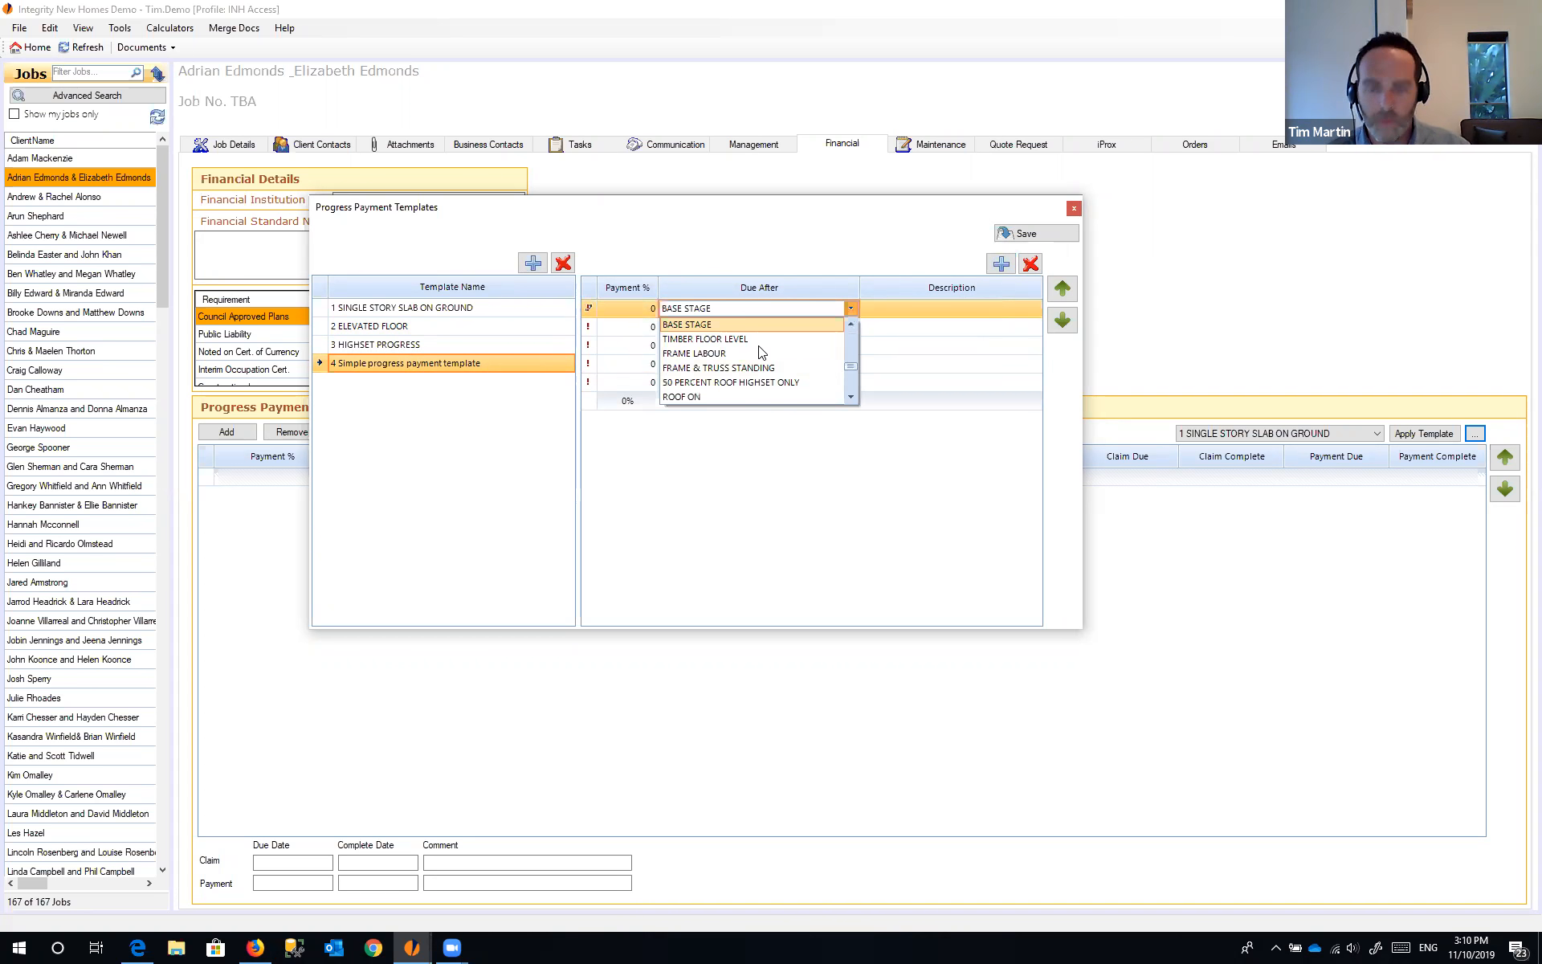
pyautogui.scroll(1, 761, 352)
pyautogui.click(761, 353)
pyautogui.click(762, 328)
pyautogui.click(795, 330)
pyautogui.write('roof')
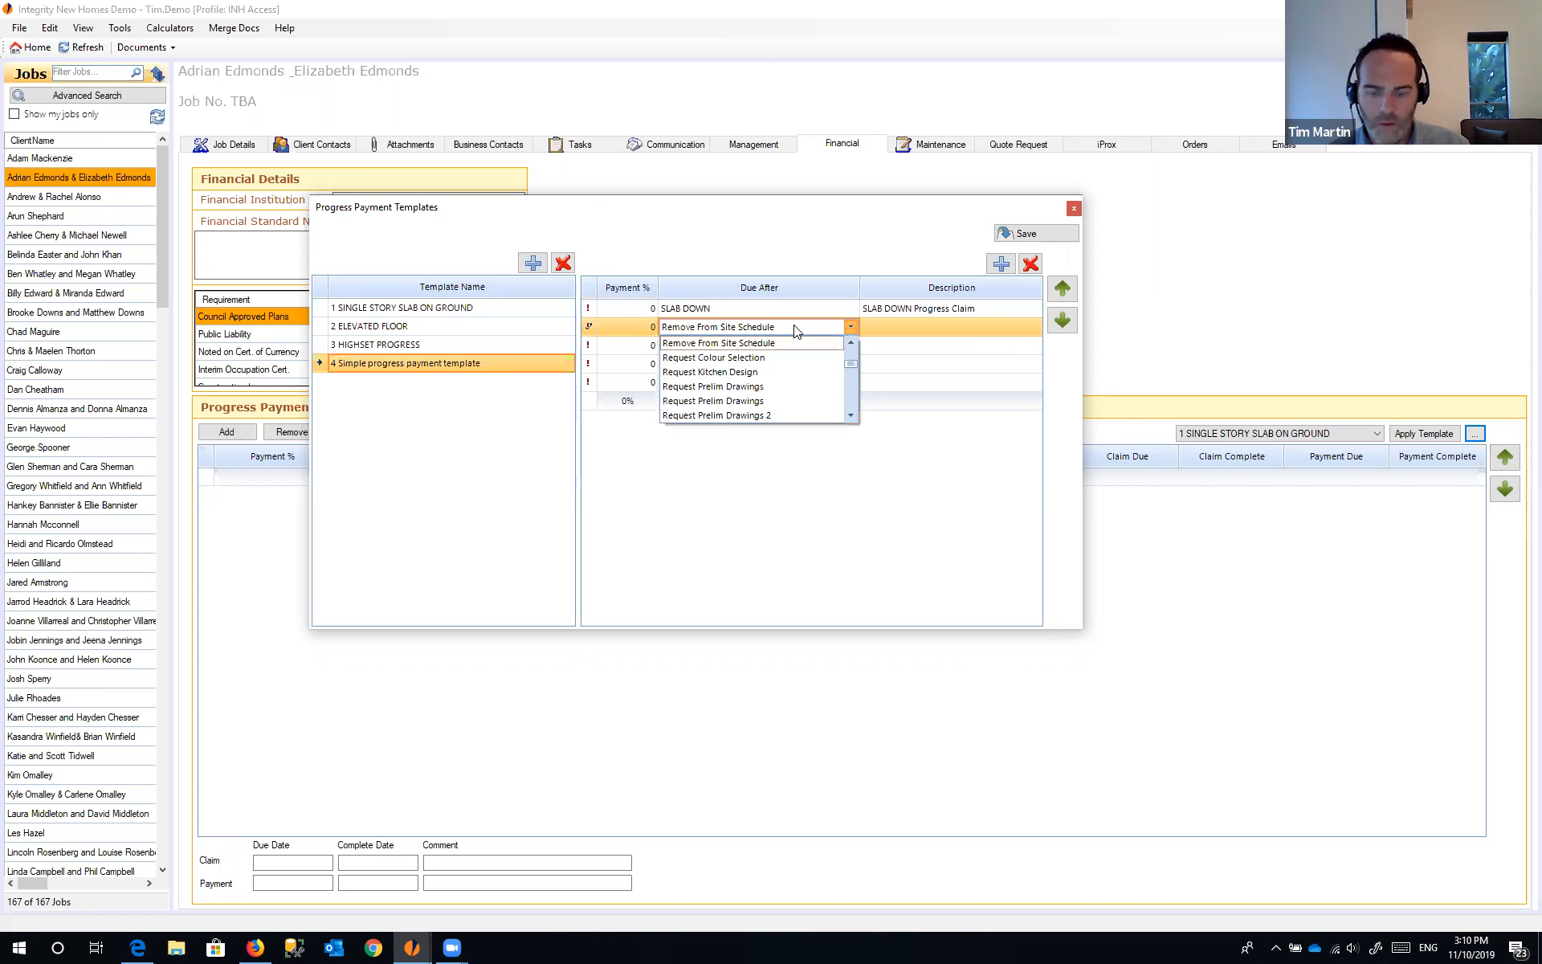
pyautogui.click(768, 347)
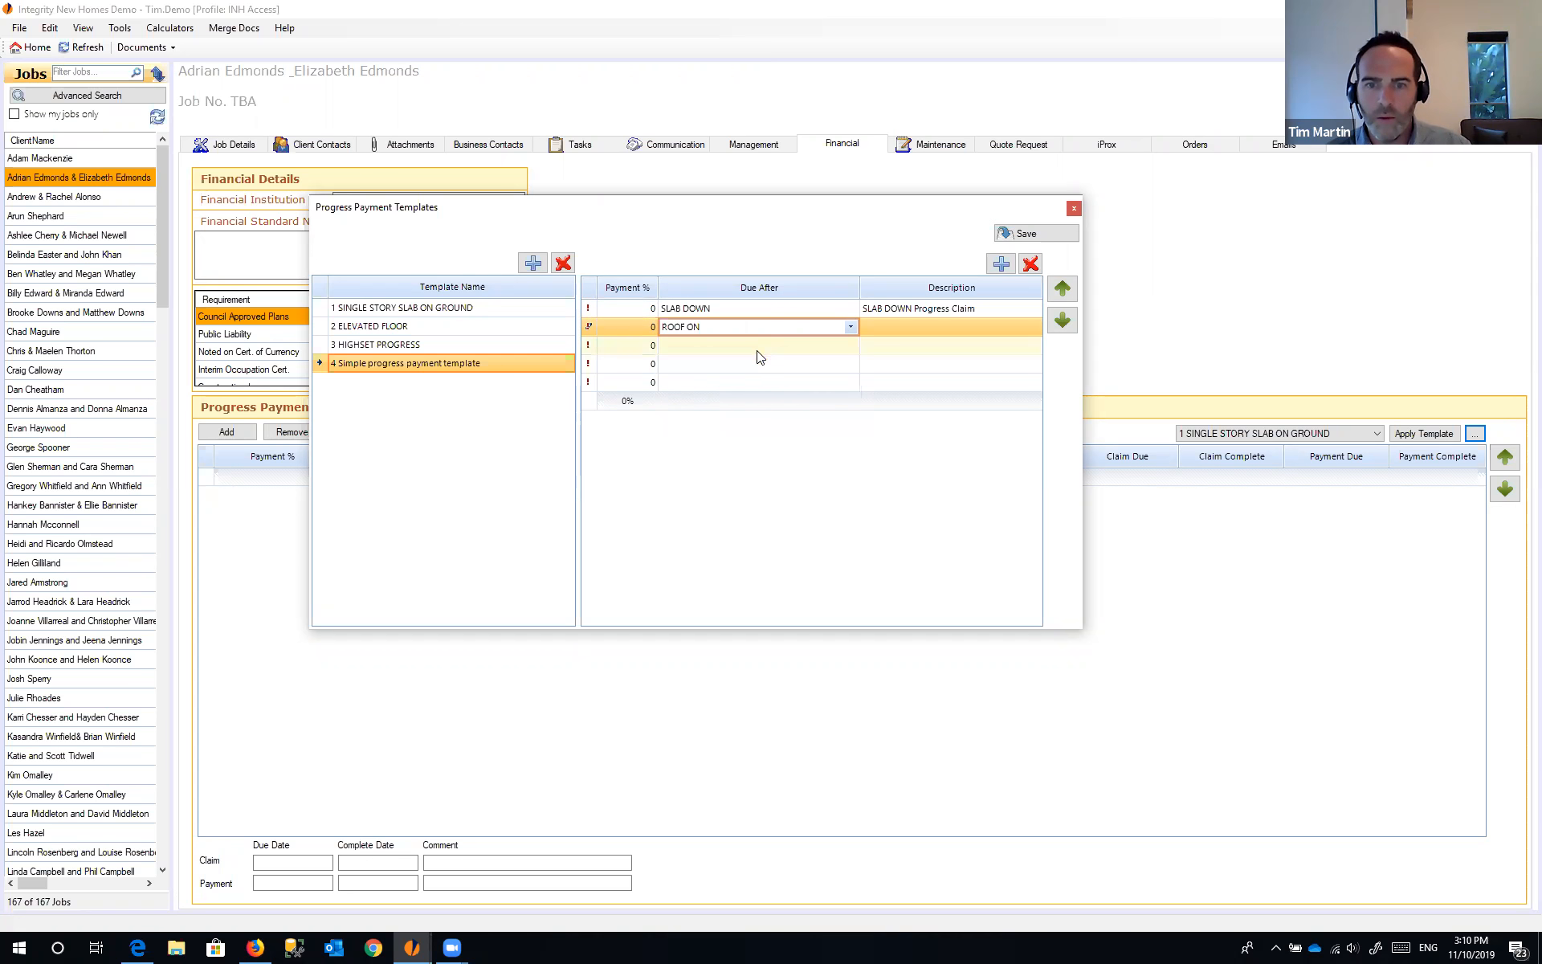
# - Make the third payment stage due after INT LININGS and the fourth due after LOCK UP
pyautogui.click(767, 345)
pyautogui.click(797, 347)
pyautogui.write('int')
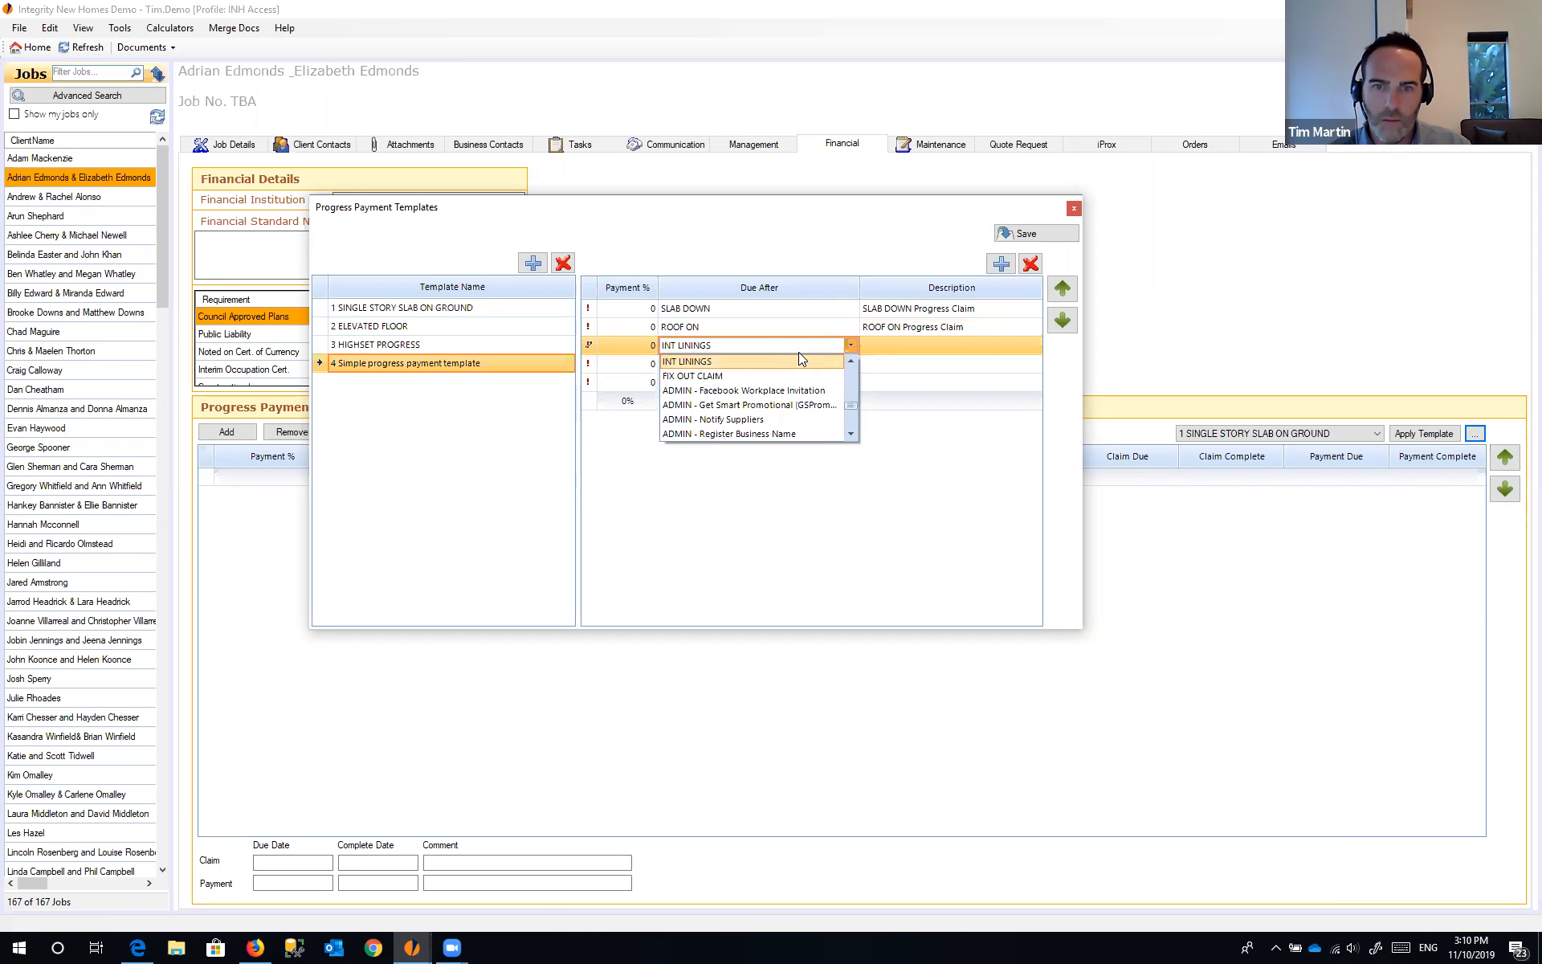
pyautogui.click(810, 361)
pyautogui.click(731, 371)
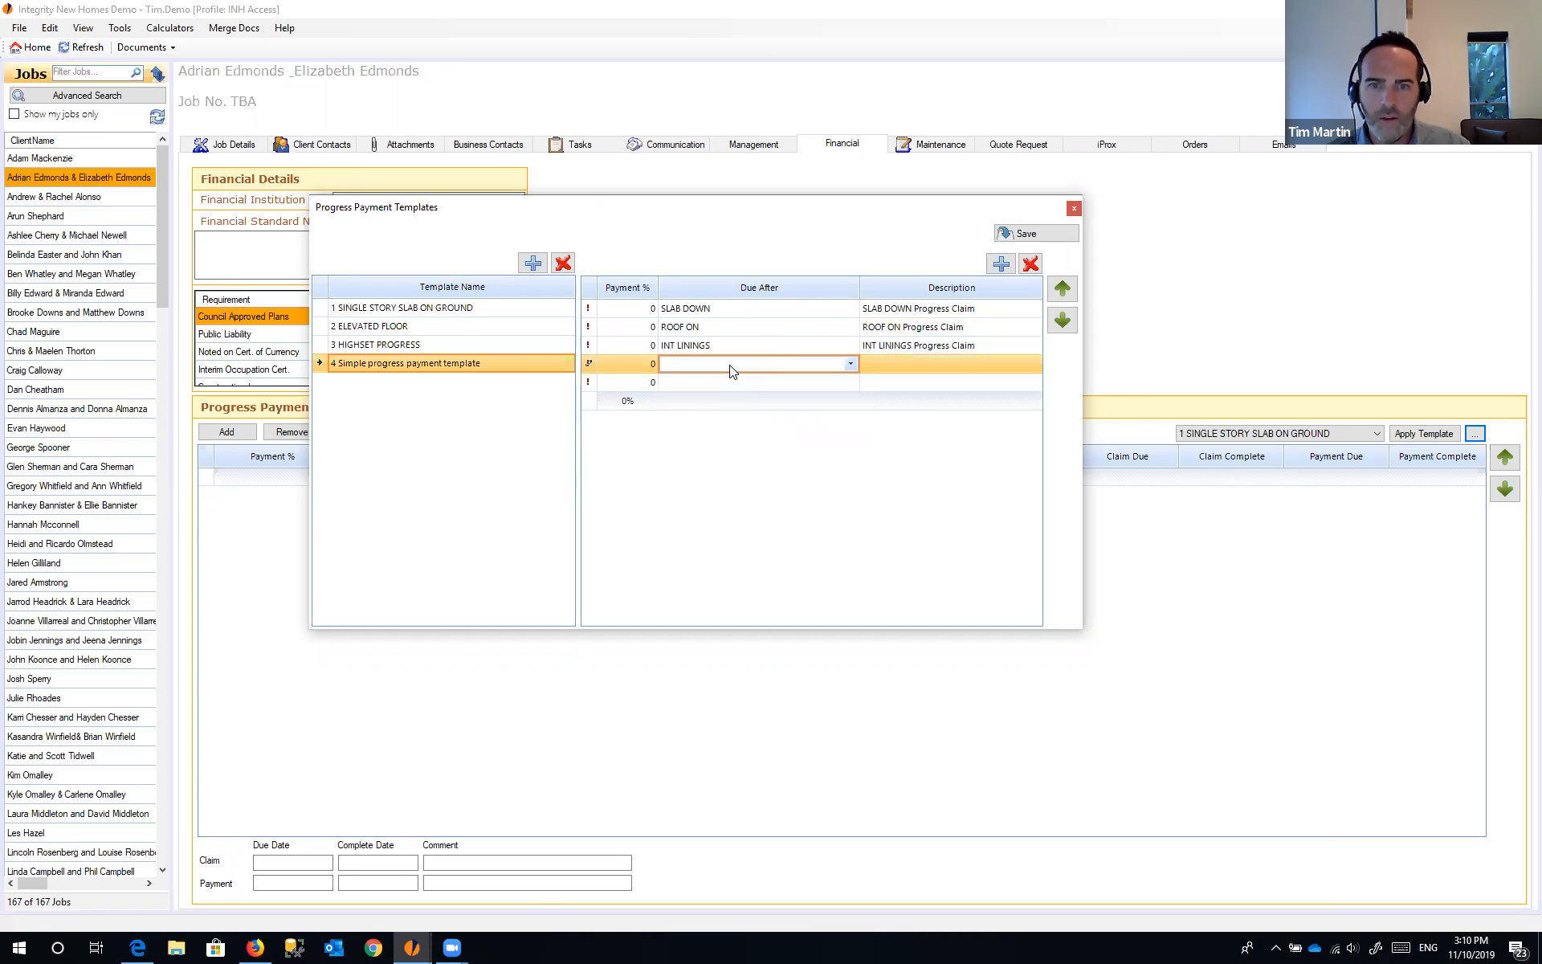
pyautogui.click(850, 366)
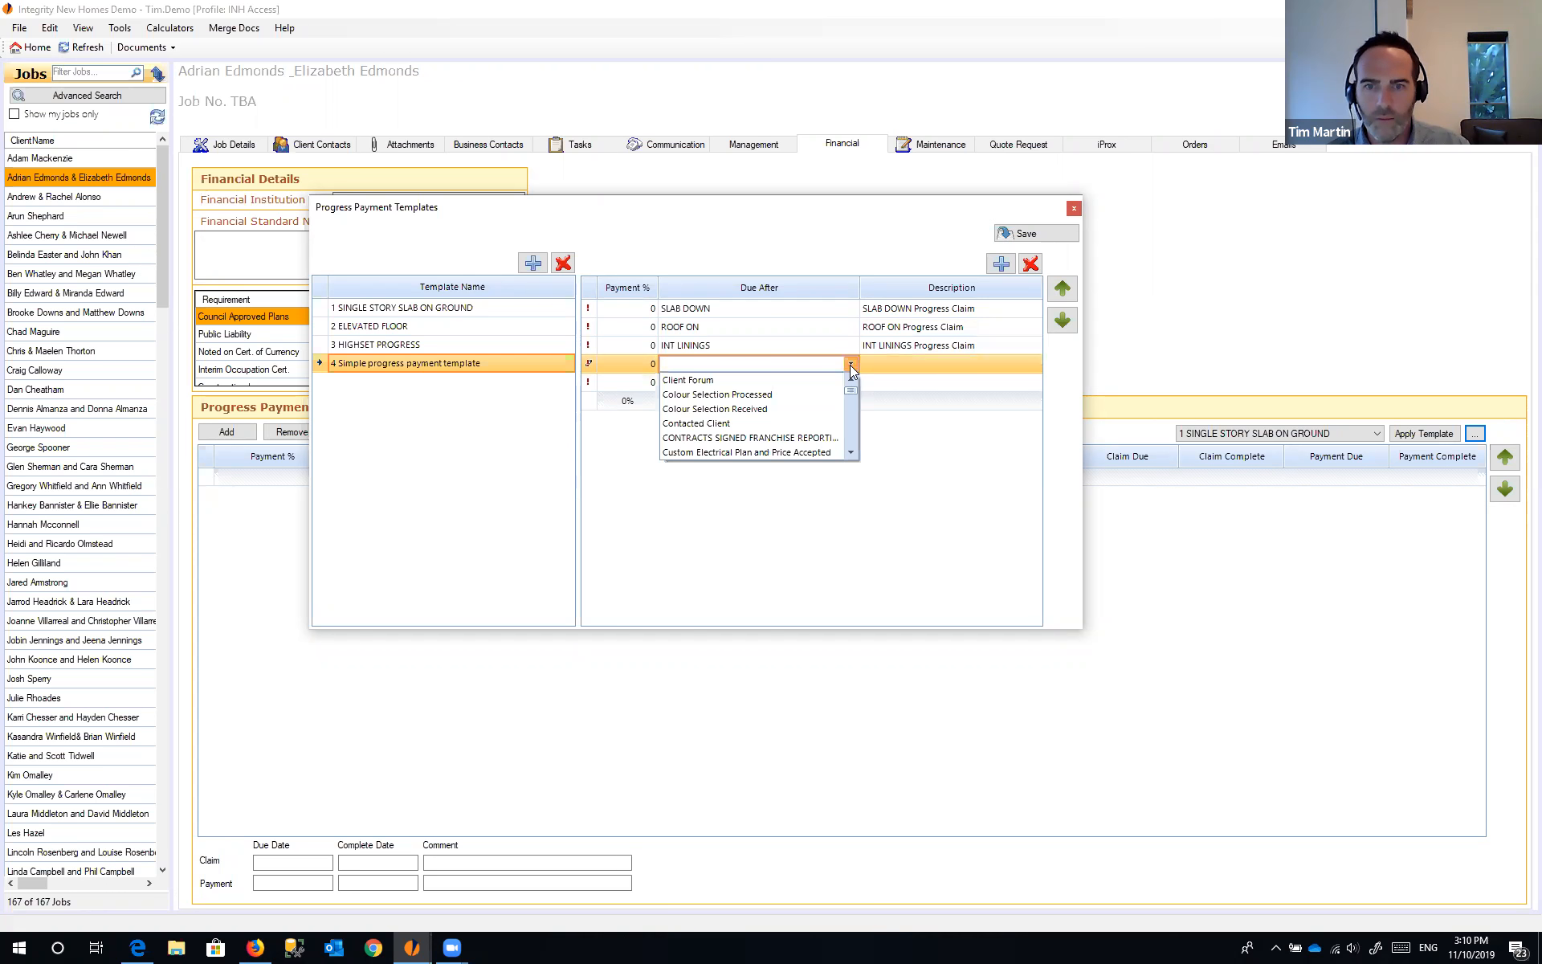
pyautogui.write('lock')
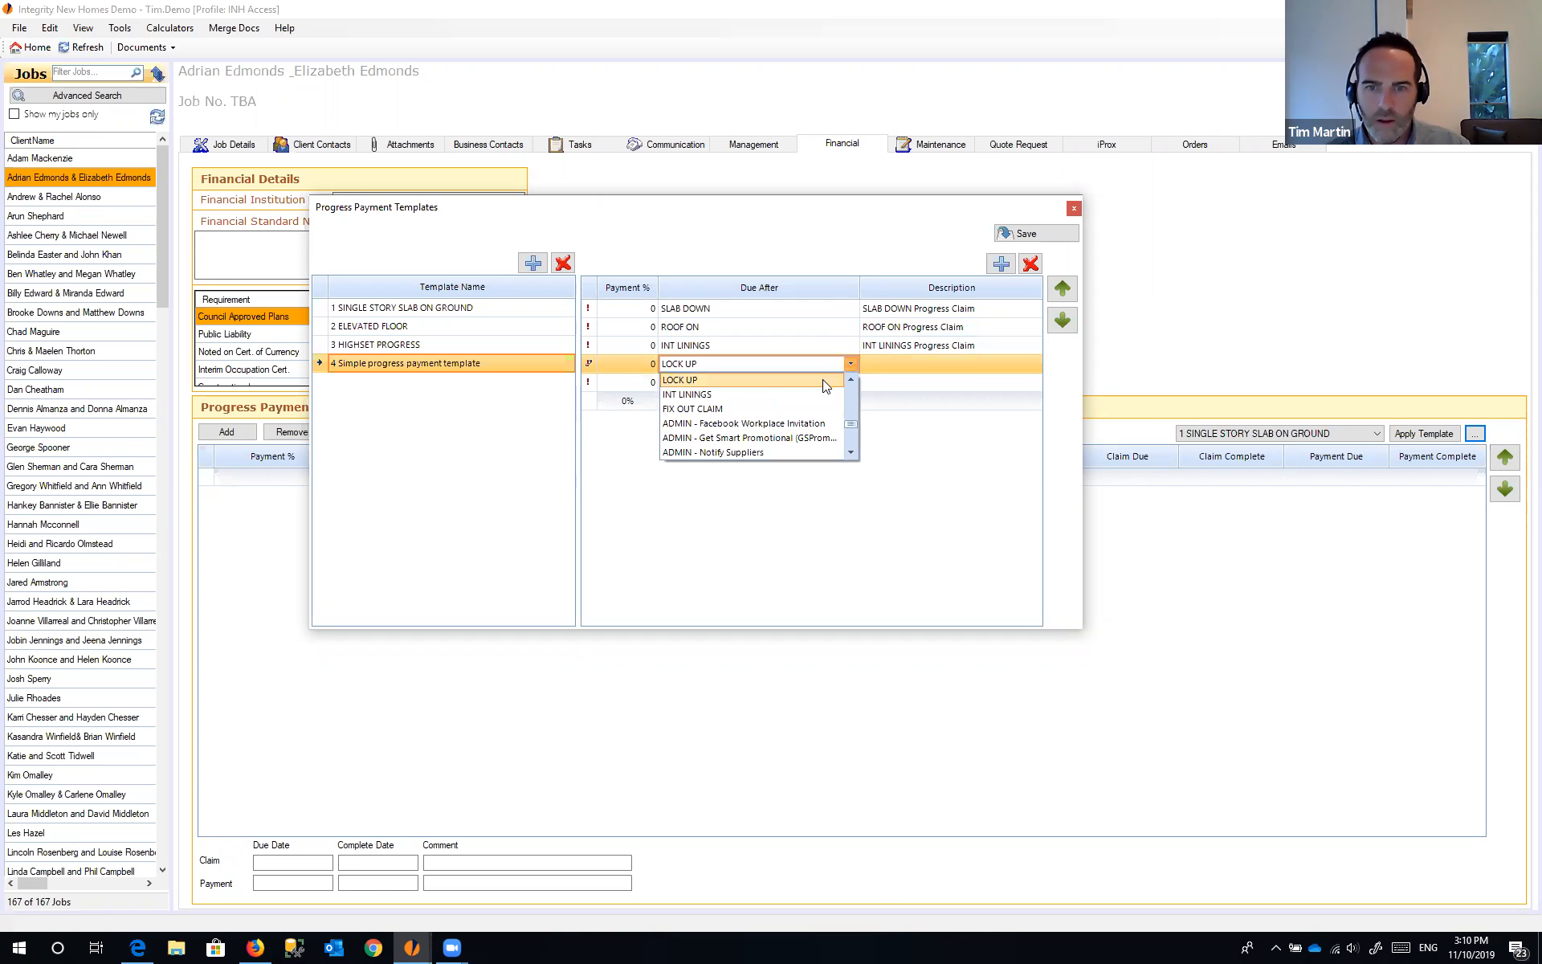
pyautogui.click(763, 383)
# - Make the fifth payment stage due after PRACTICAL COMPLETION
pyautogui.click(797, 383)
pyautogui.click(851, 384)
pyautogui.write('prac')
pyautogui.click(763, 400)
pyautogui.click(763, 364)
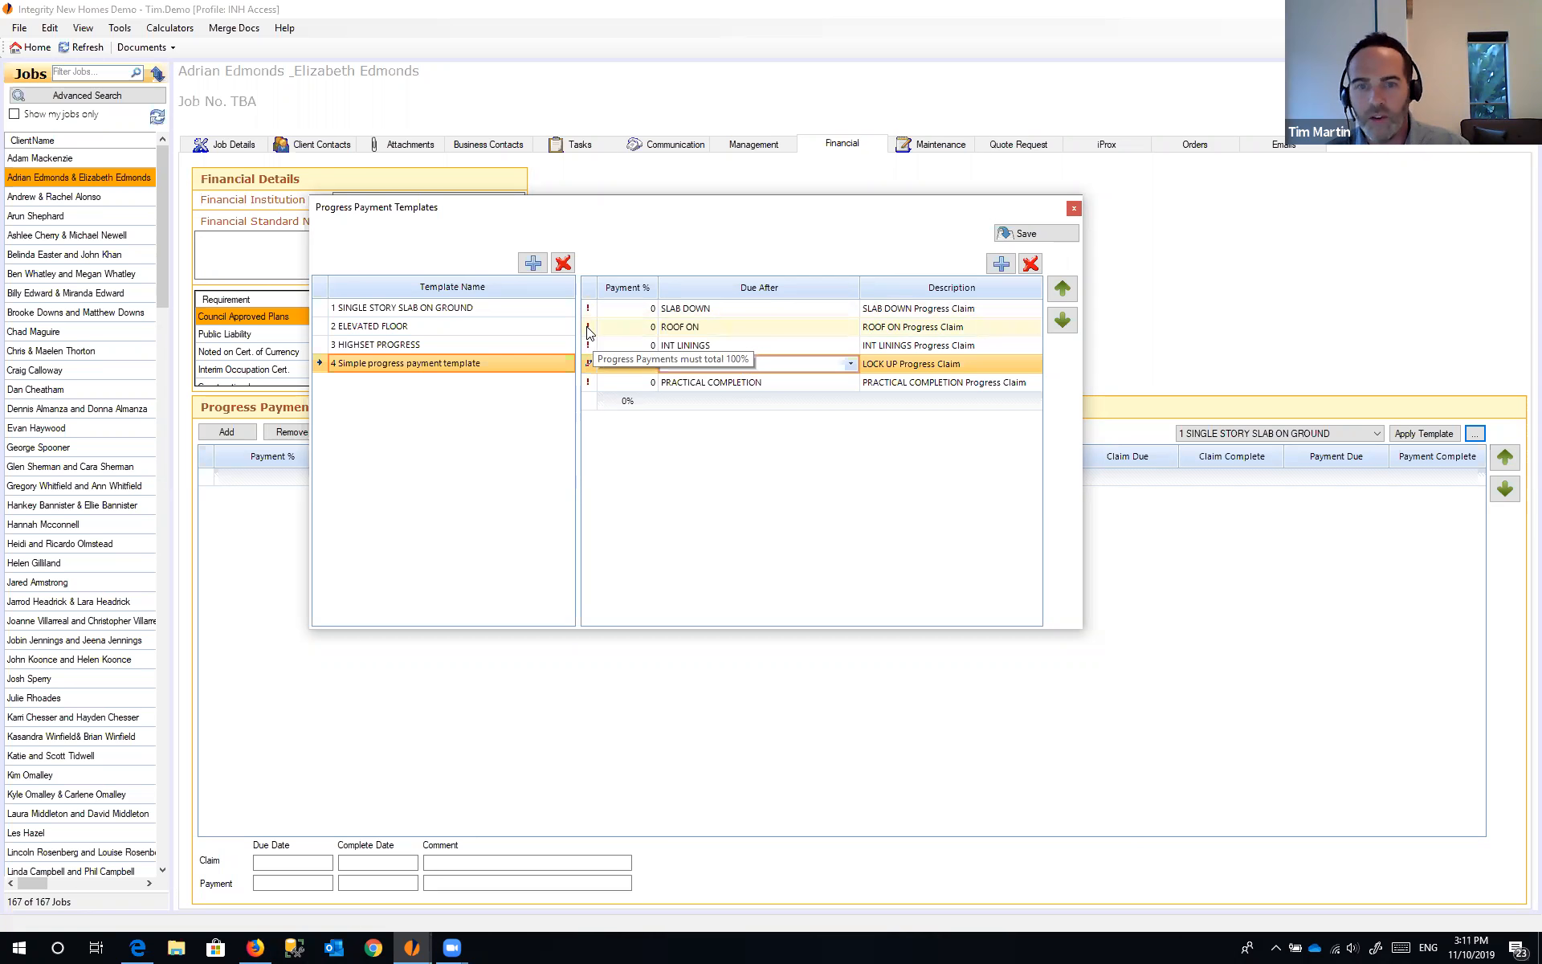
# - Set the five stages' payment percentages to 10, 25, 25, 25 and 15, then save the template and close the template editor
pyautogui.click(643, 310)
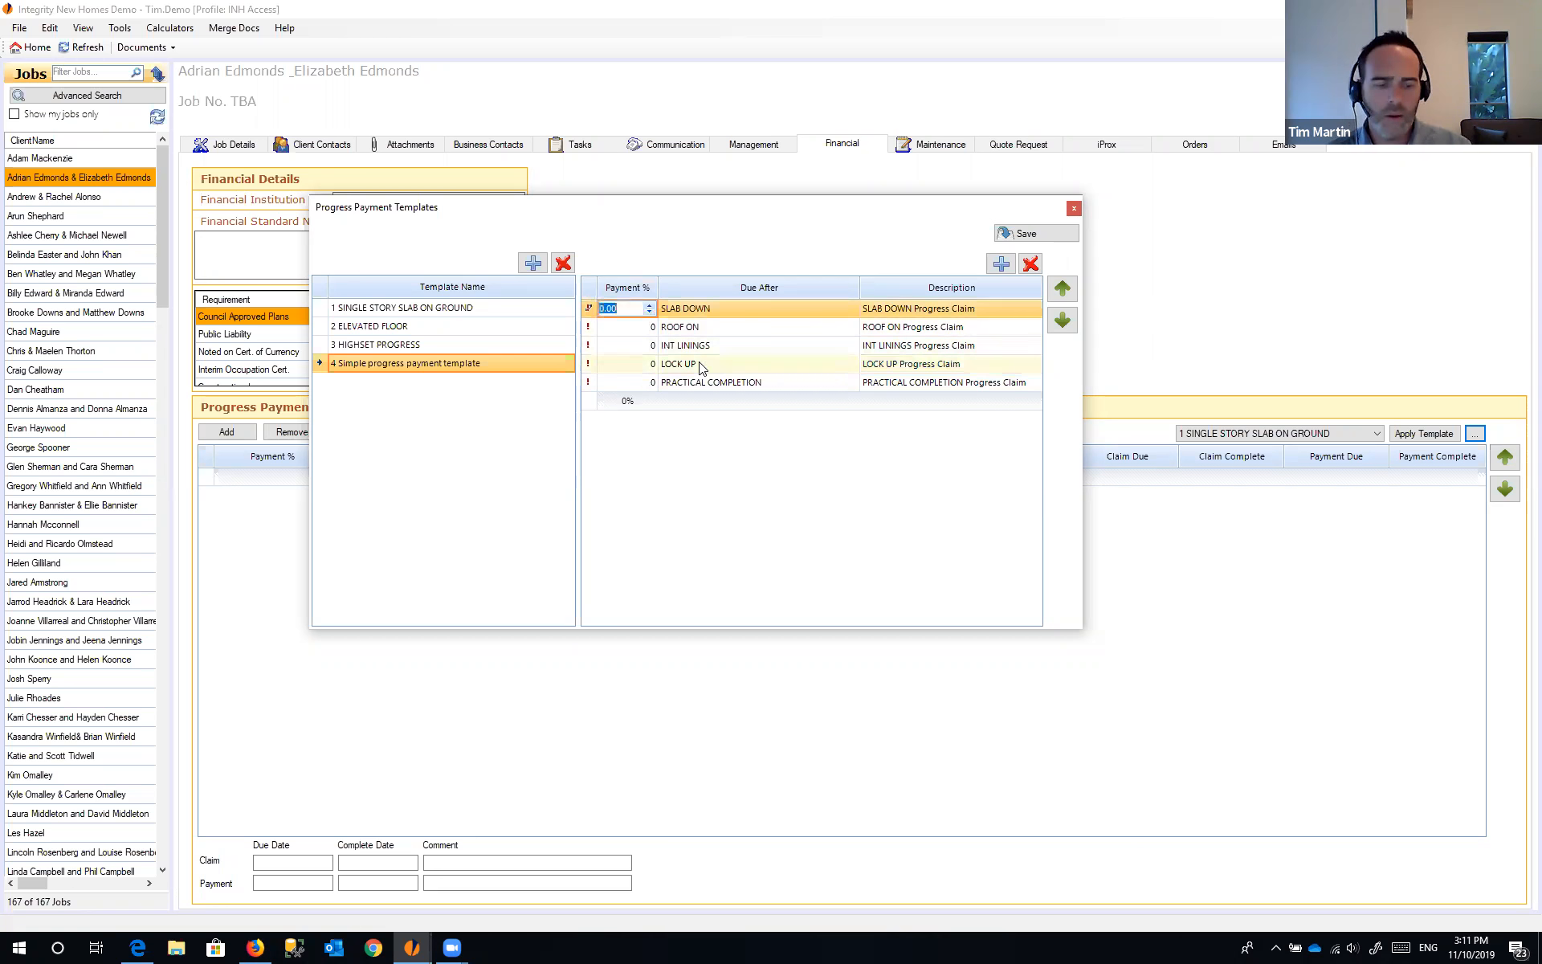
pyautogui.write('5')
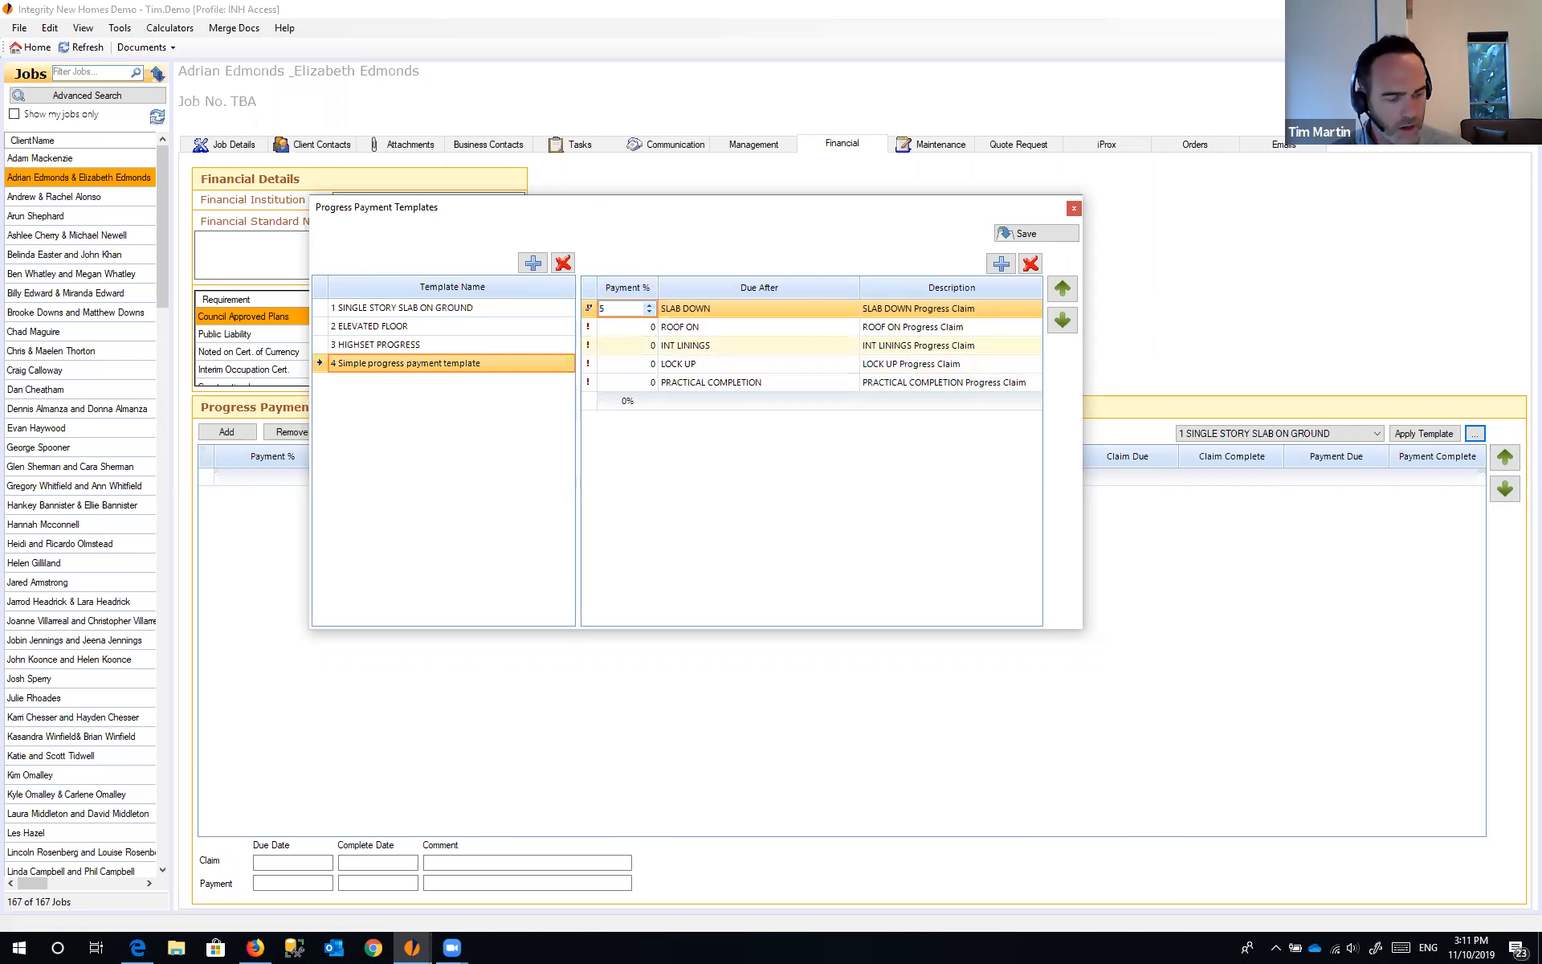
pyautogui.write('10')
pyautogui.press('Down')
pyautogui.write('25')
pyautogui.press('Down')
pyautogui.write('25')
pyautogui.press('Down')
pyautogui.write('25')
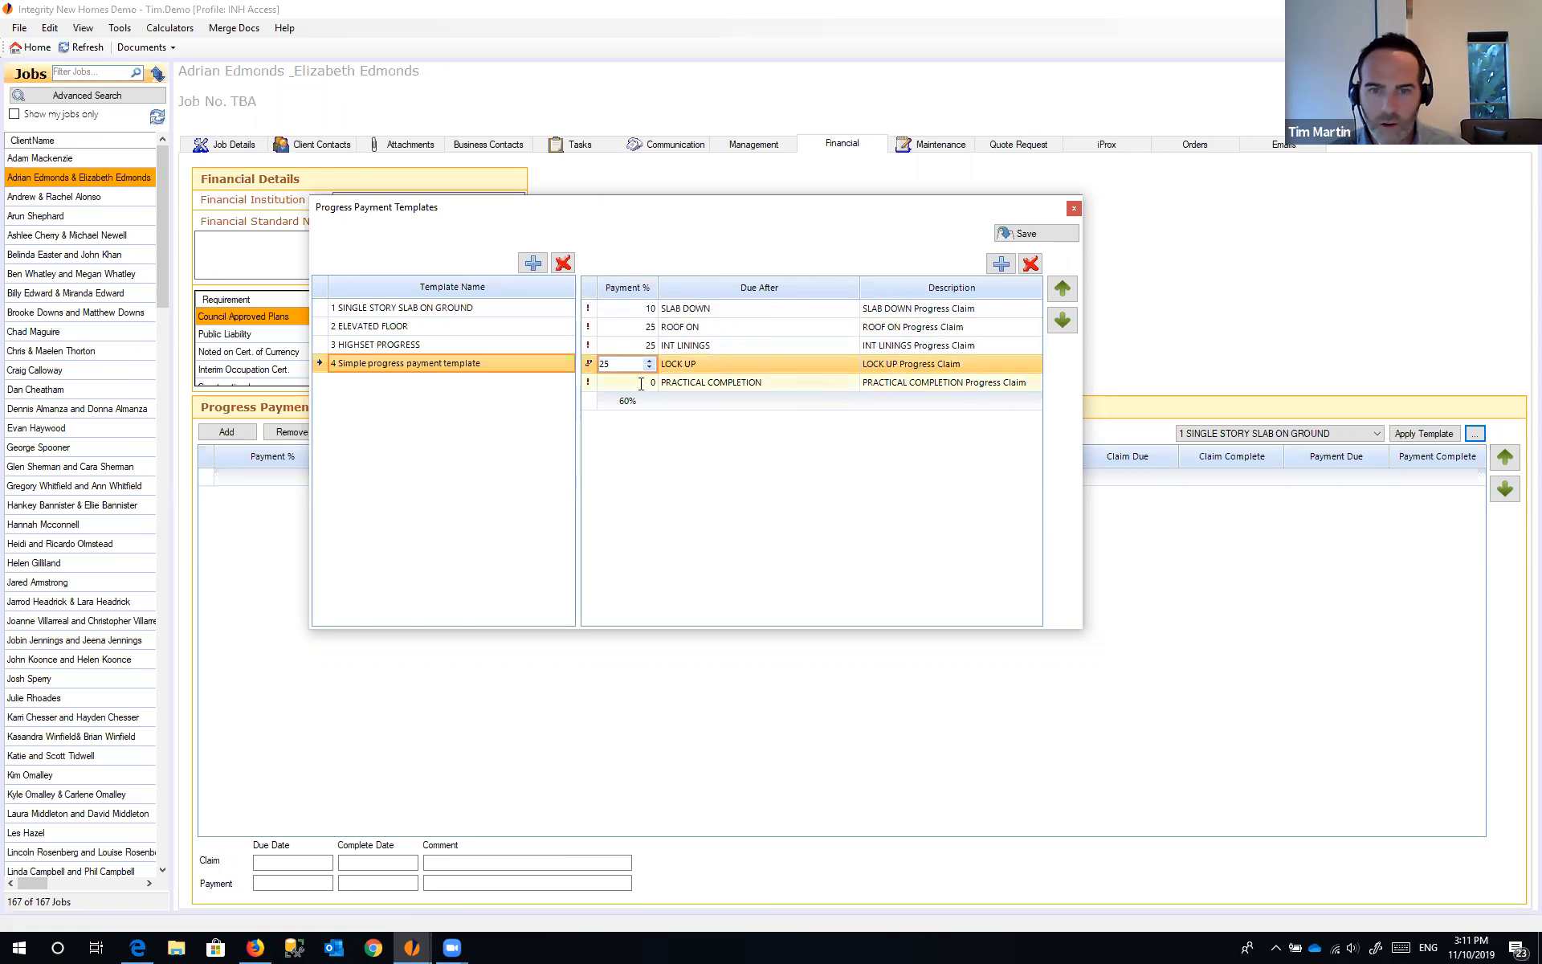
pyautogui.press('Down')
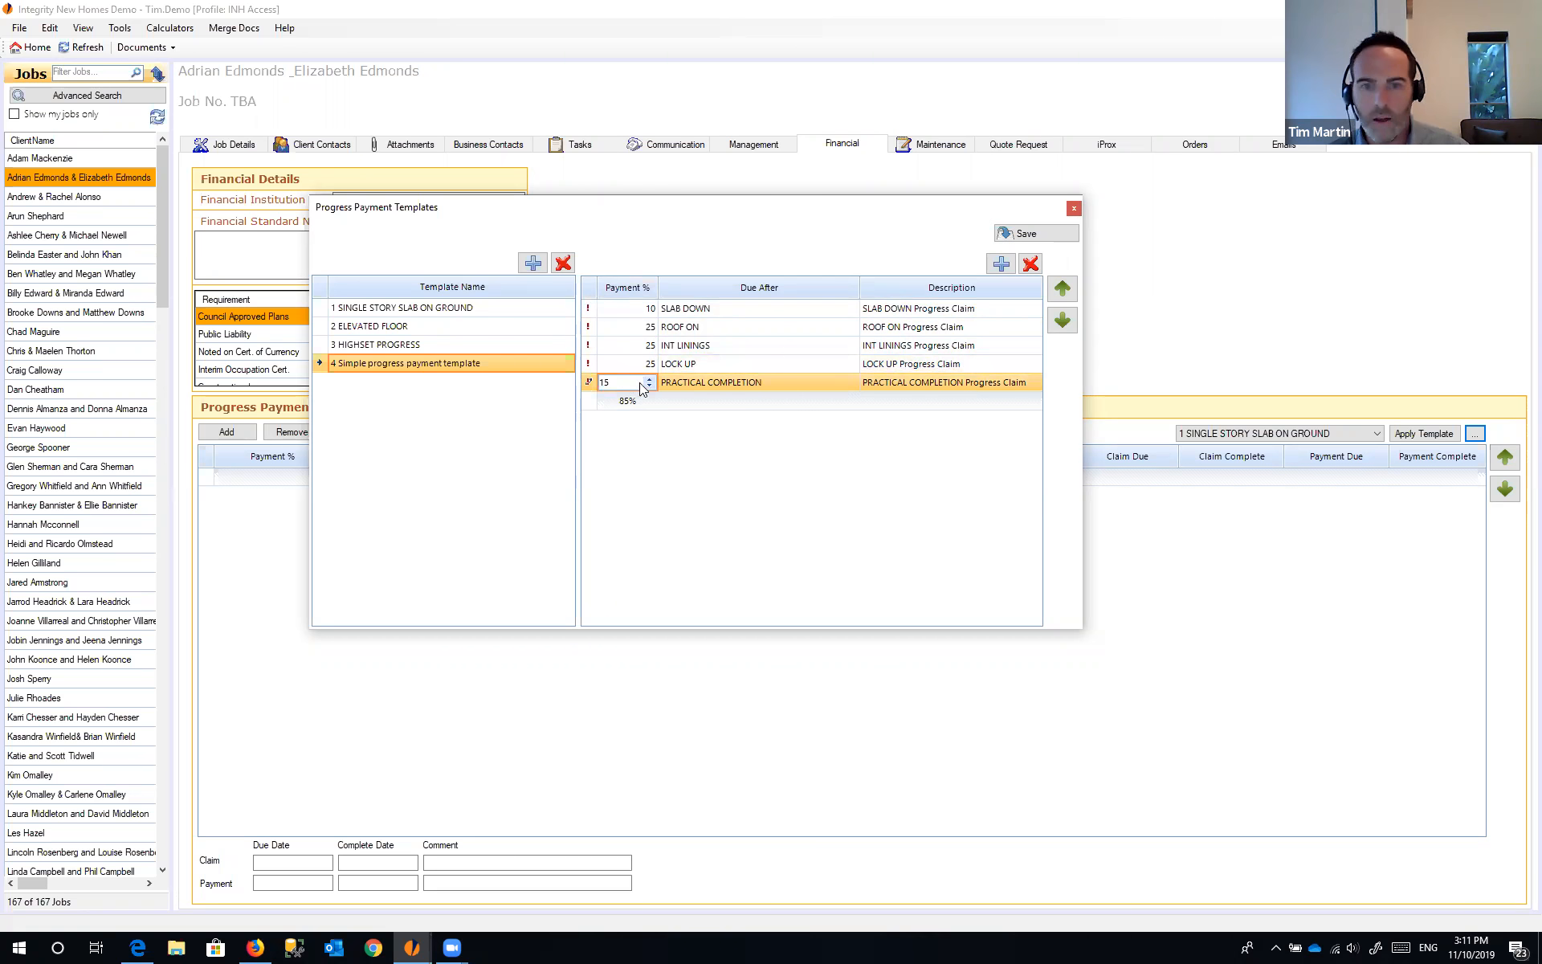
pyautogui.write('15')
pyautogui.press('Tab')
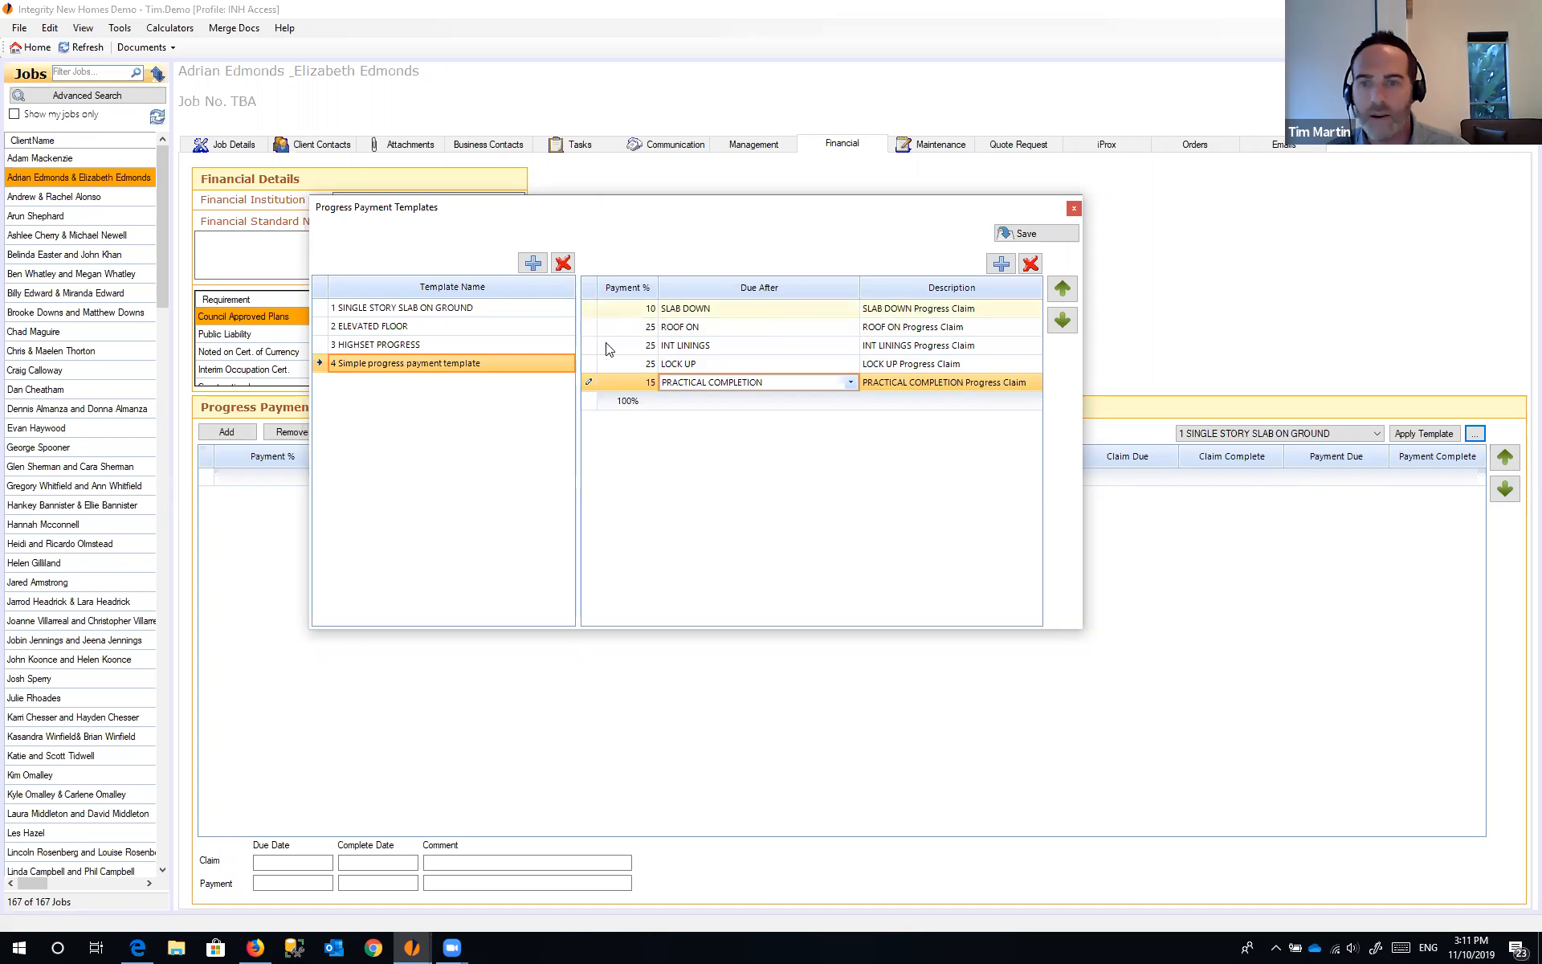
pyautogui.click(1035, 235)
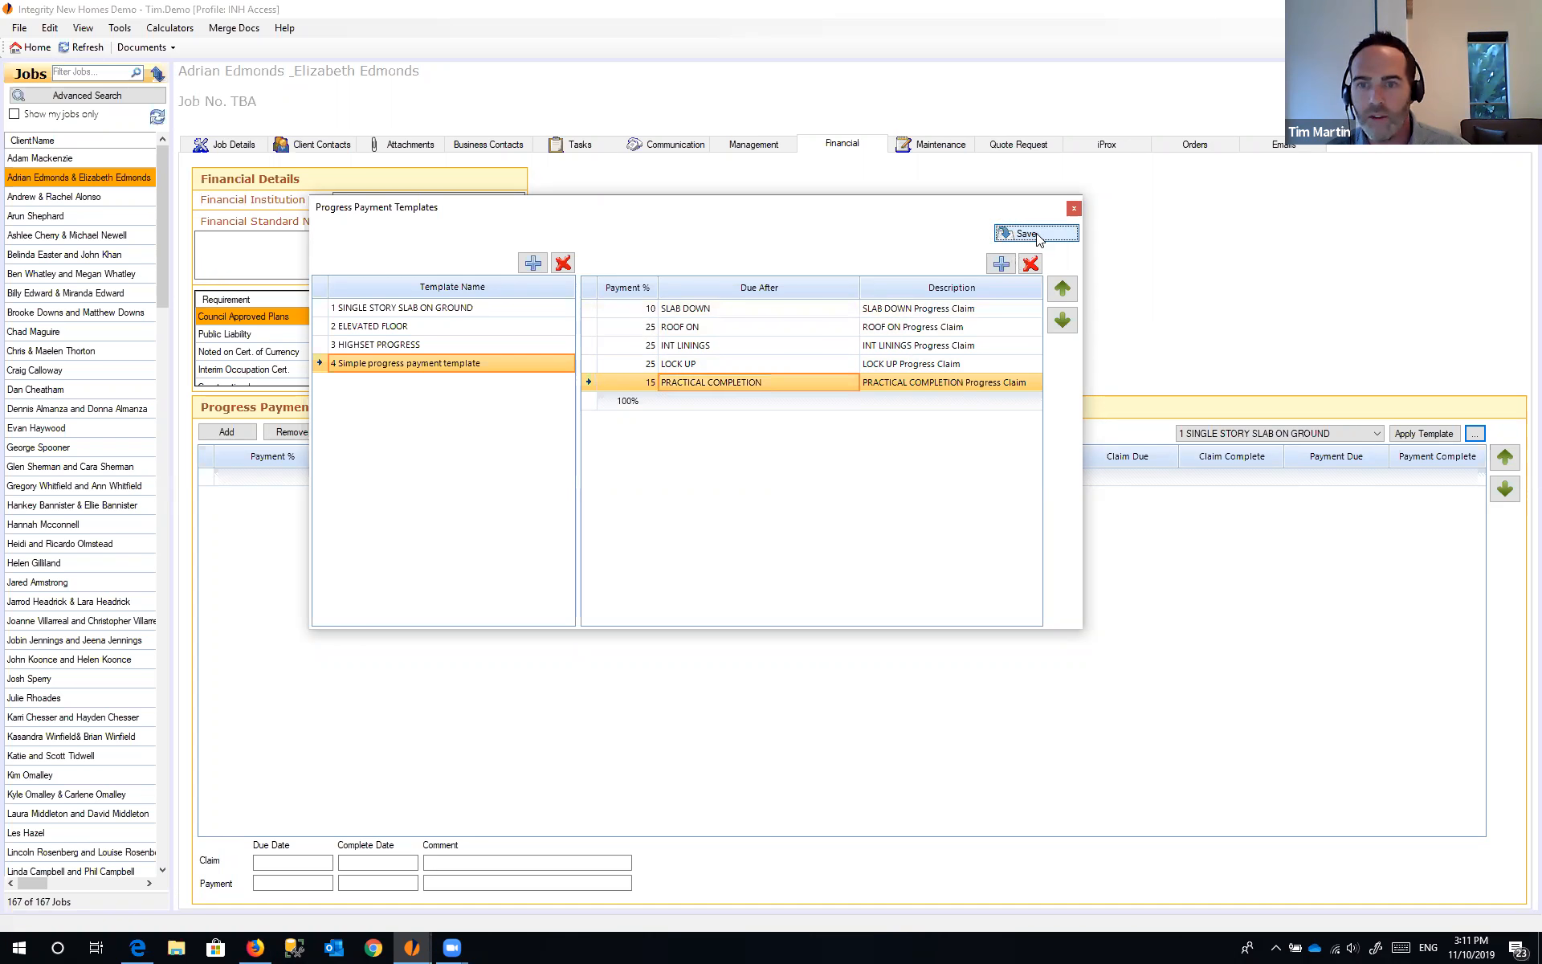
pyautogui.click(1074, 208)
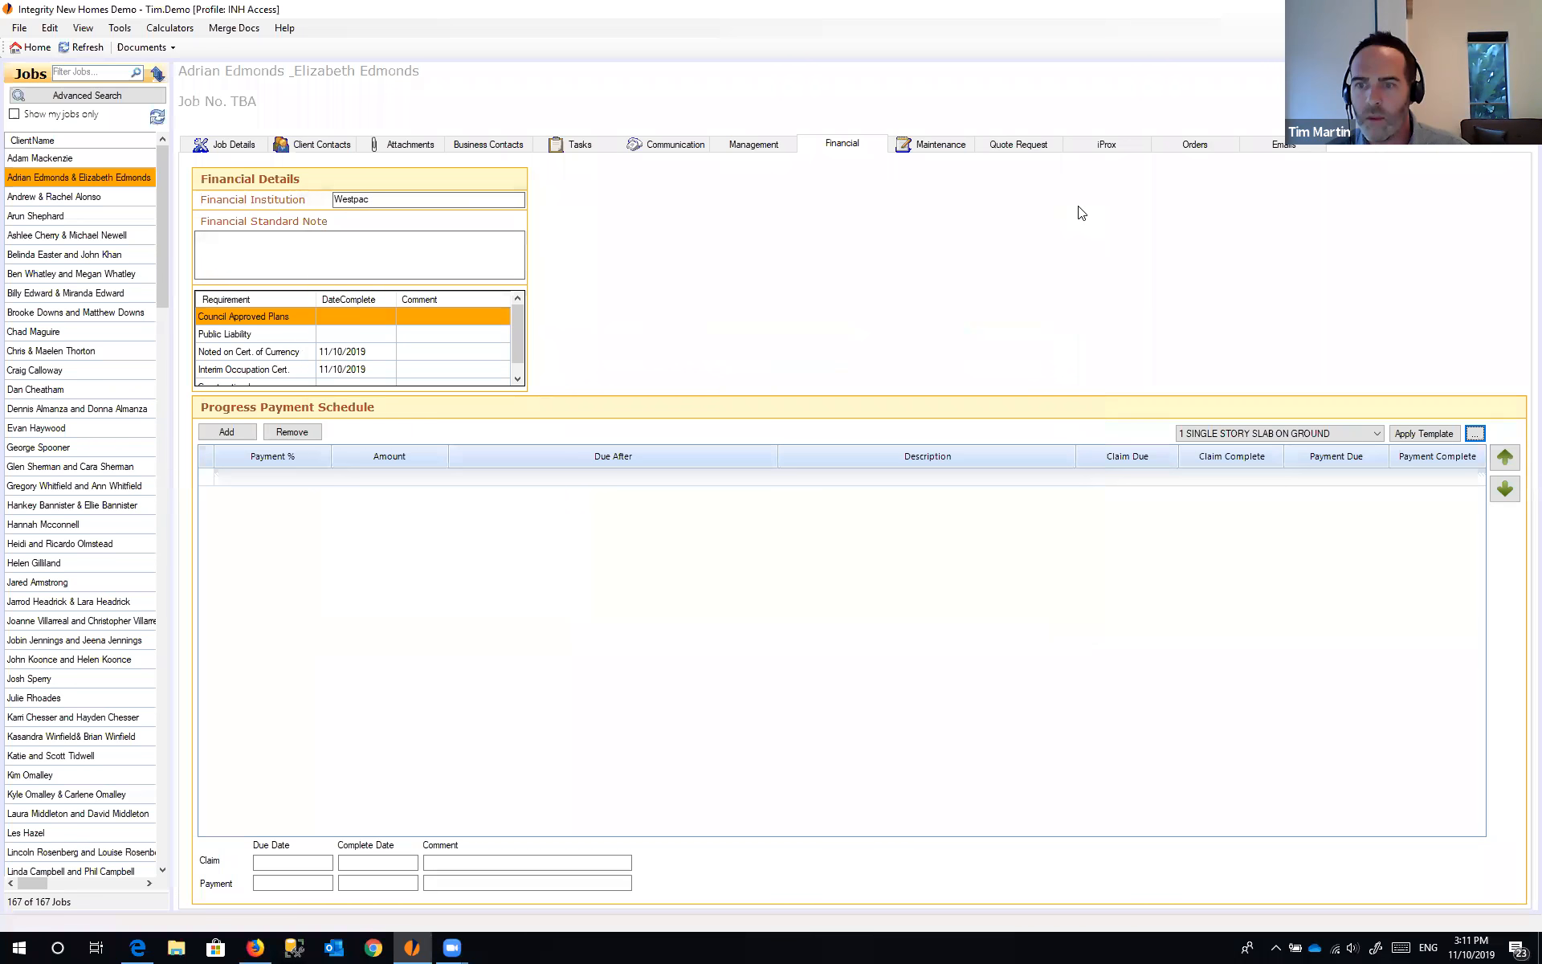
# - Apply the 4 Simple progress payment template to the job's progress payment schedule
pyautogui.click(1252, 434)
pyautogui.click(1263, 480)
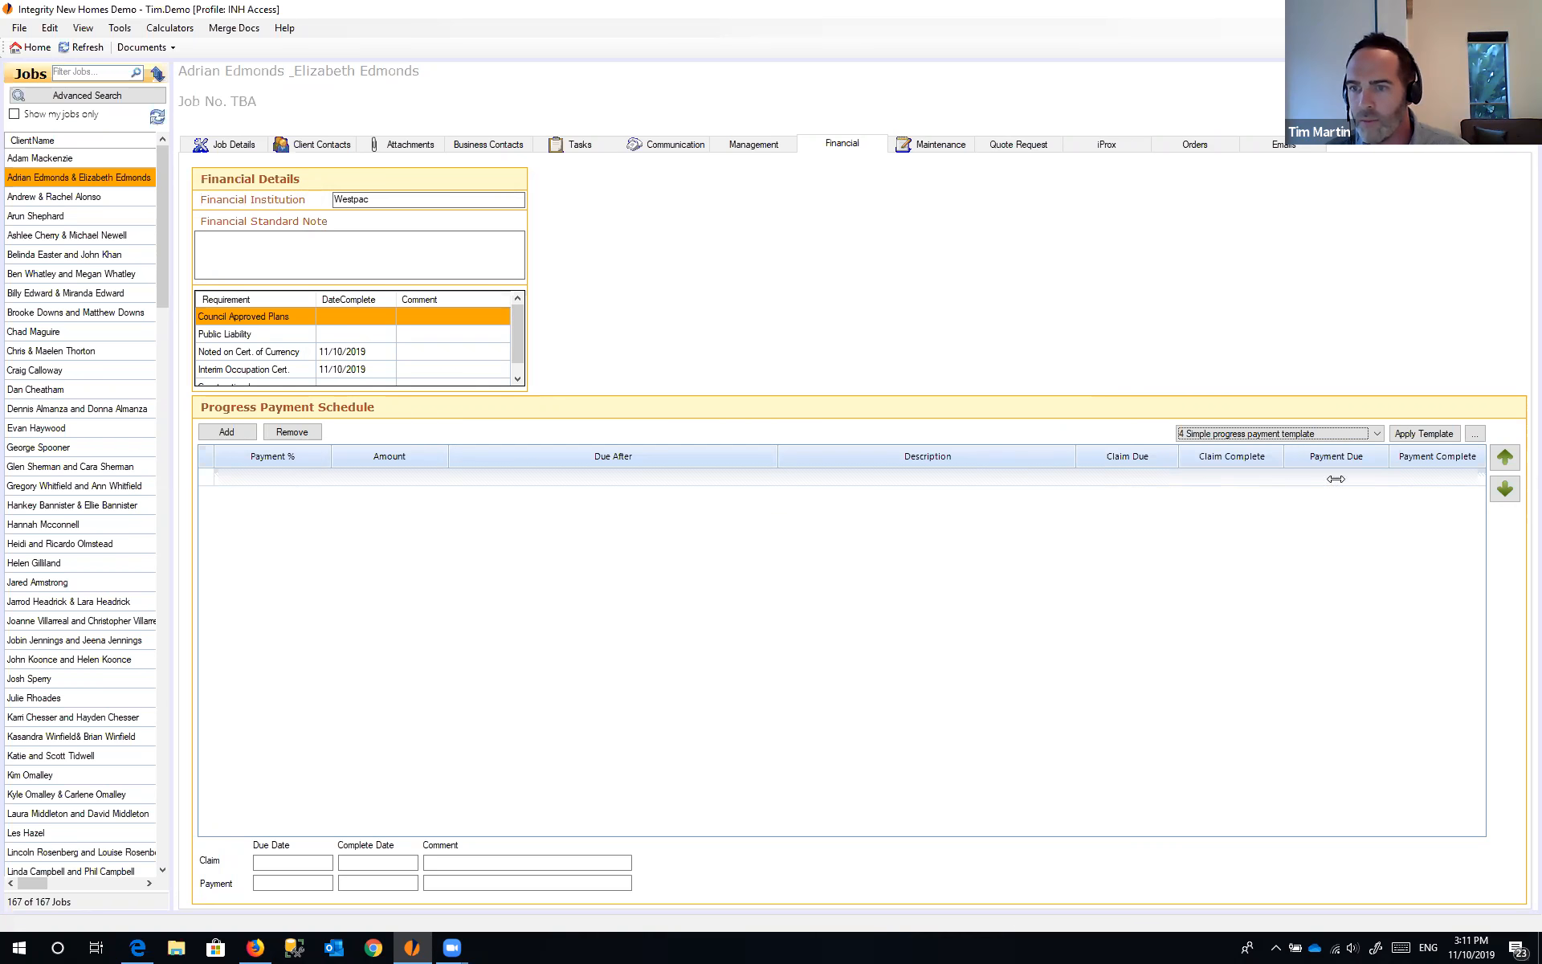
pyautogui.click(1421, 436)
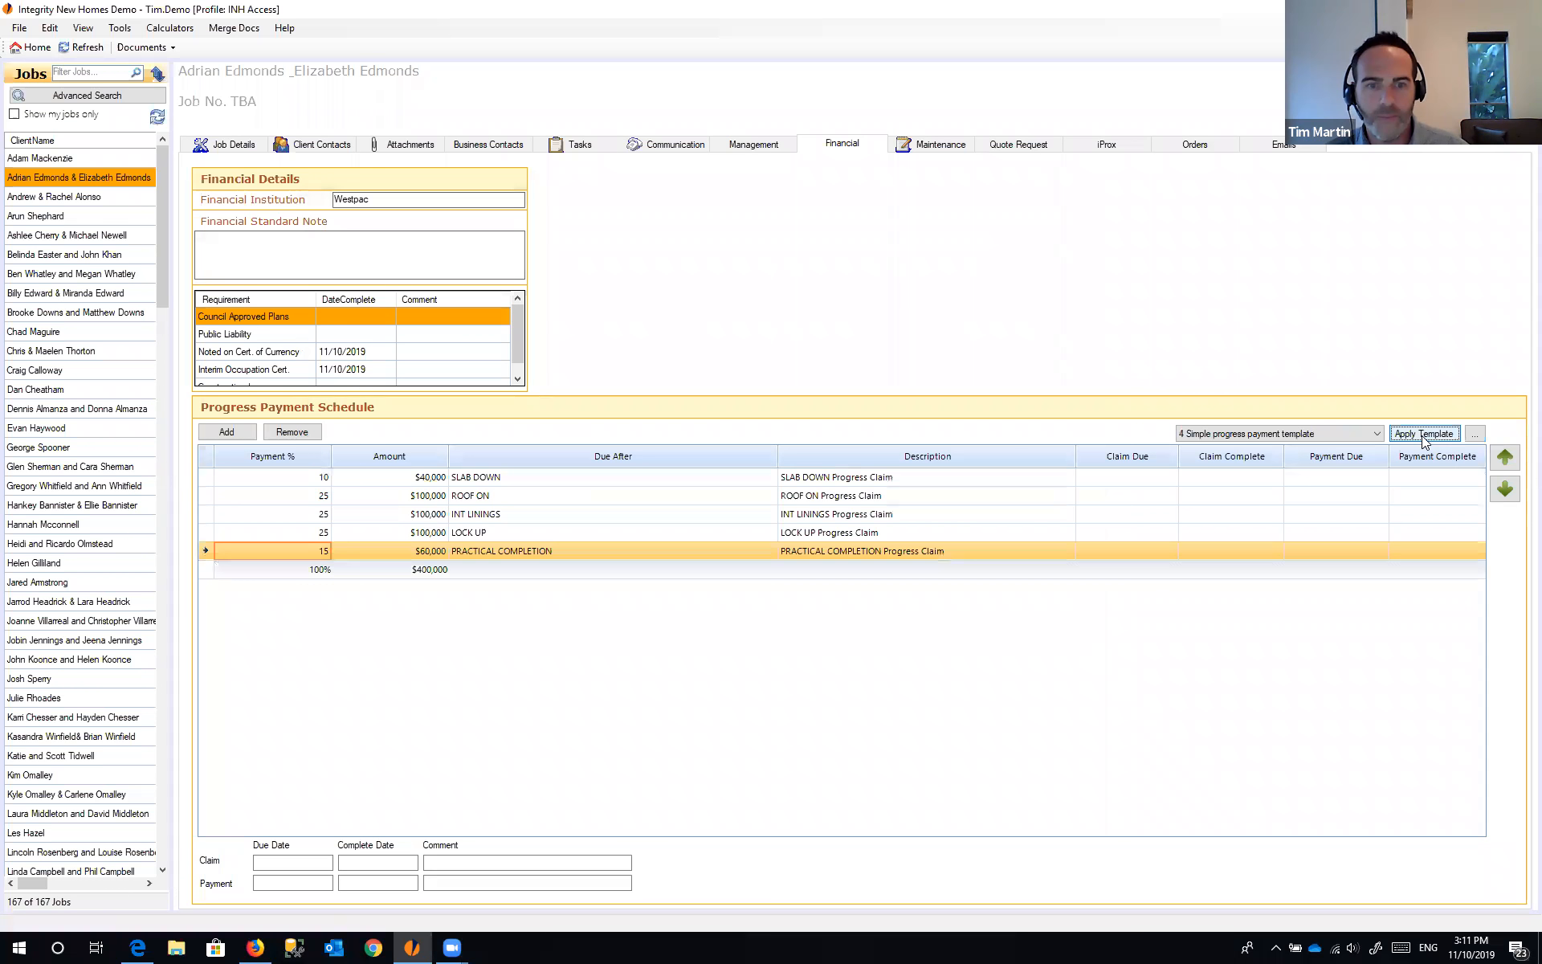
# - Add a new payment stage to the progress payment schedule and move it above SLAB DOWN as the first stage
pyautogui.click(487, 498)
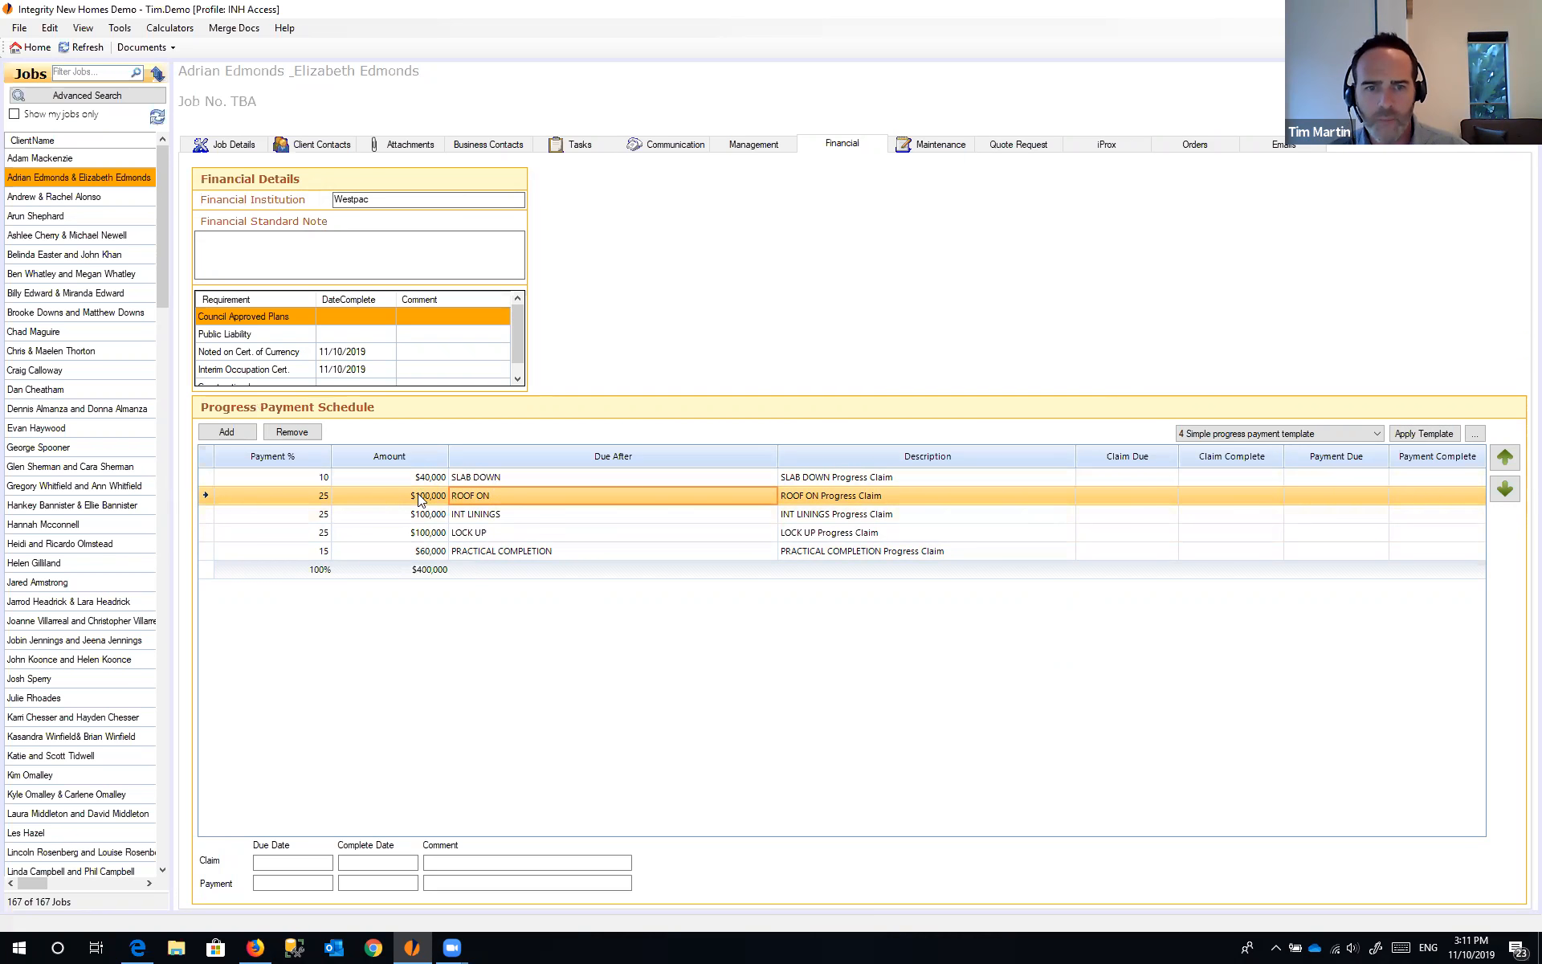
pyautogui.click(229, 434)
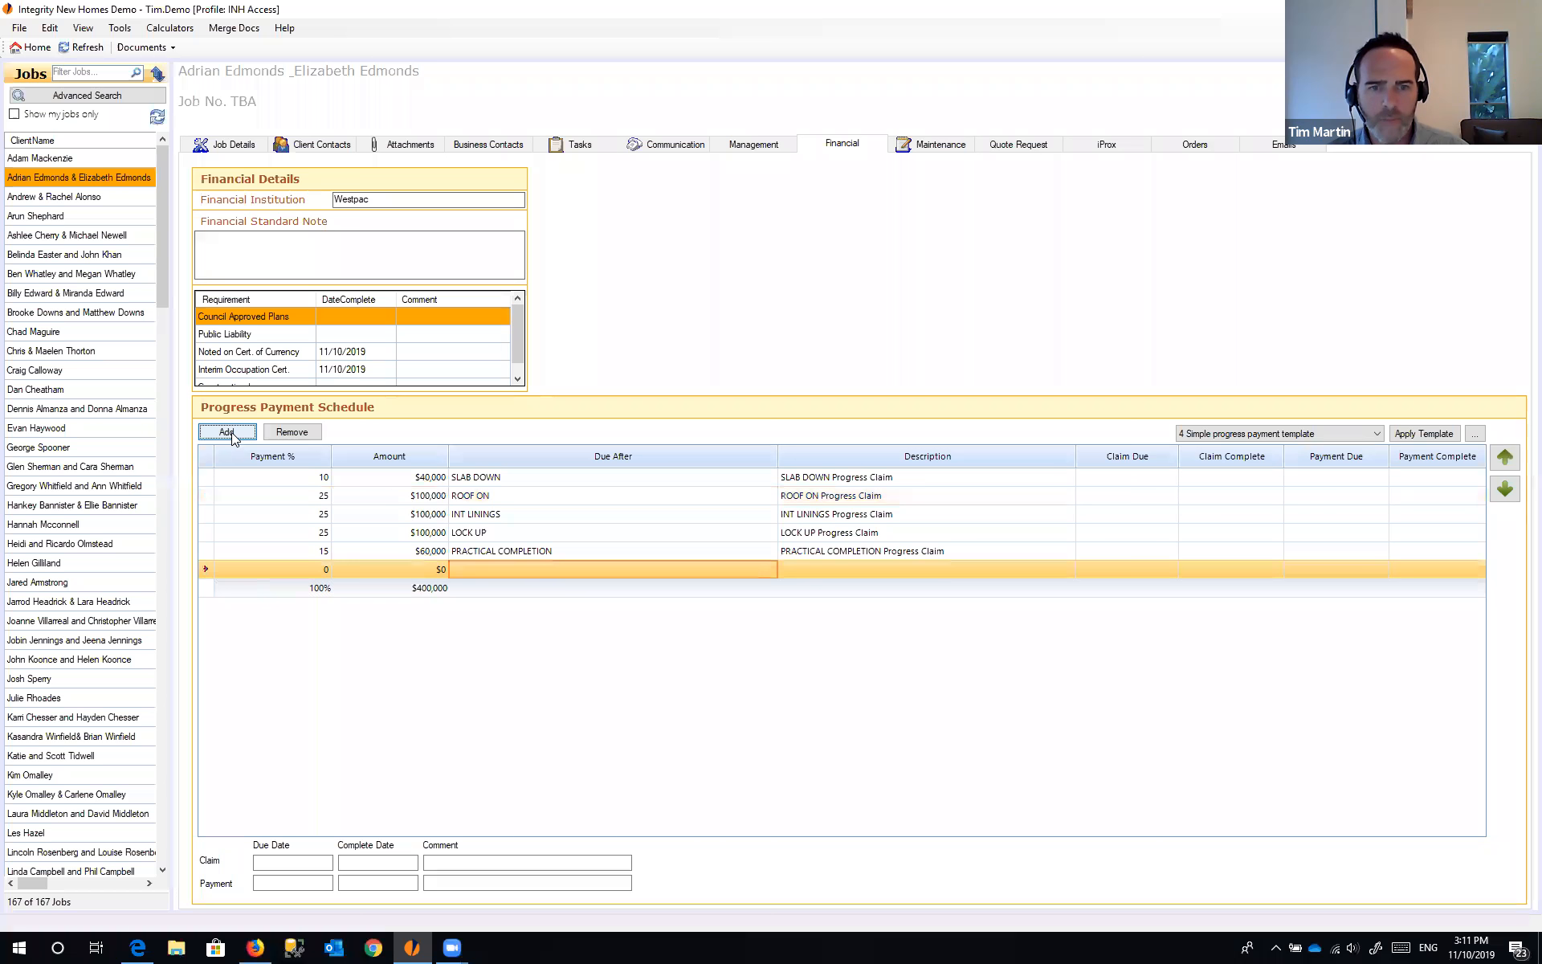
pyautogui.click(1506, 457)
pyautogui.click(1506, 458)
pyautogui.click(1506, 458)
pyautogui.click(1505, 458)
pyautogui.click(1505, 457)
# - Make the new first payment stage due after Prelim Services Fee Paid
pyautogui.click(769, 477)
pyautogui.press('p')
pyautogui.press('p')
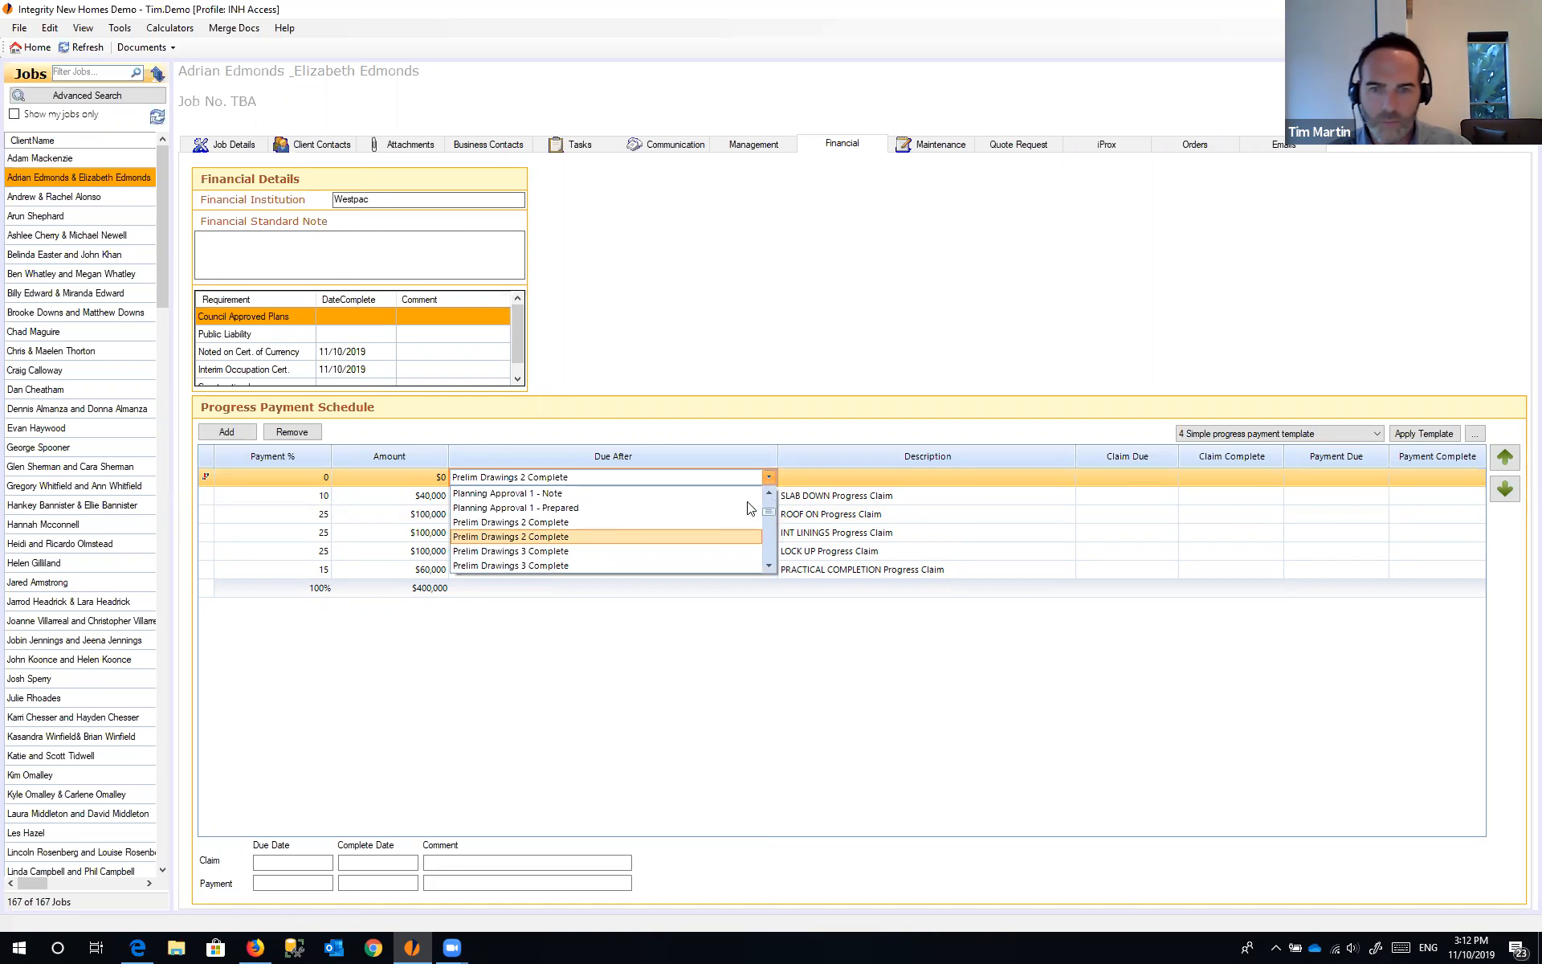
pyautogui.moveTo(769, 512); pyautogui.dragTo(769, 518)
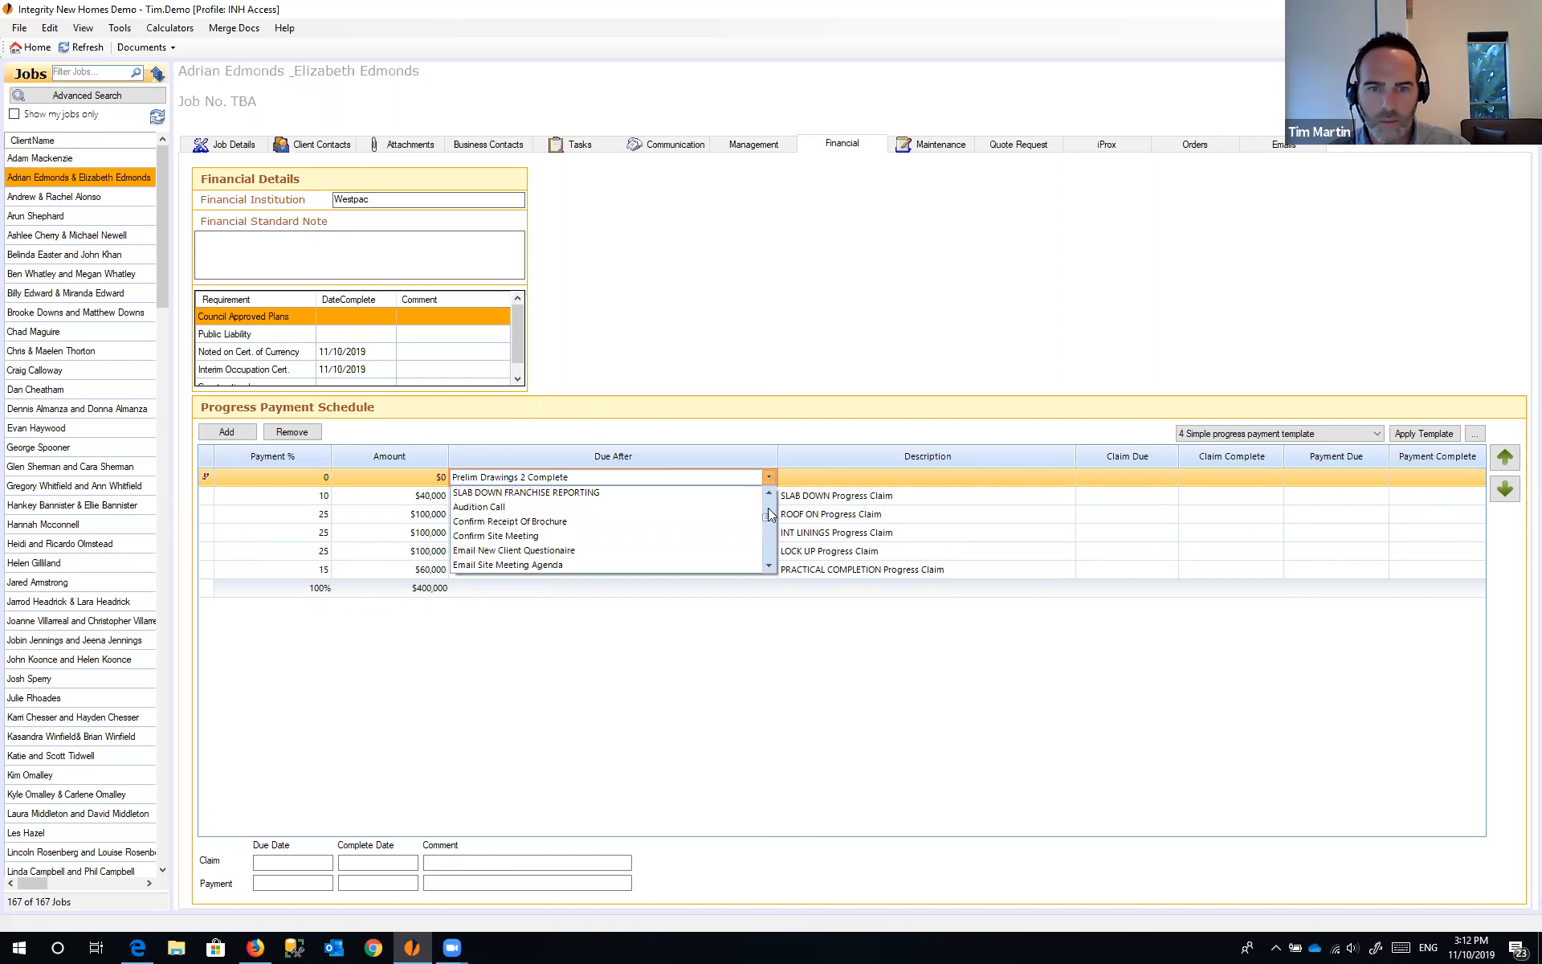
pyautogui.click(769, 495)
pyautogui.click(768, 495)
pyautogui.click(768, 495)
pyautogui.click(769, 495)
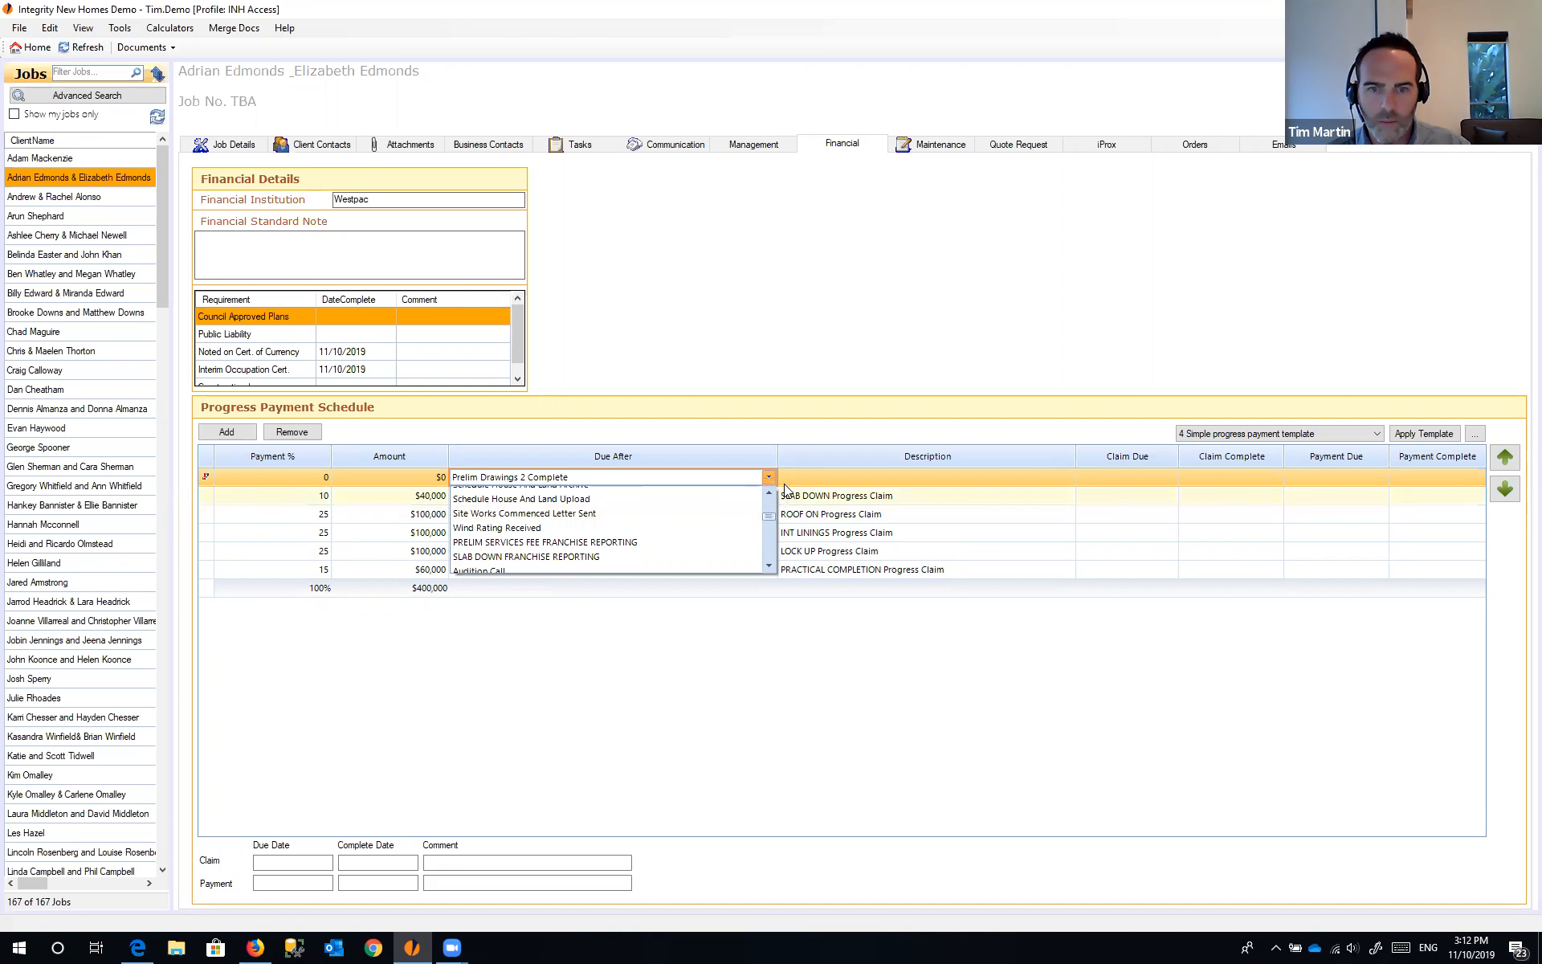
pyautogui.click(768, 495)
pyautogui.click(768, 495)
pyautogui.click(768, 496)
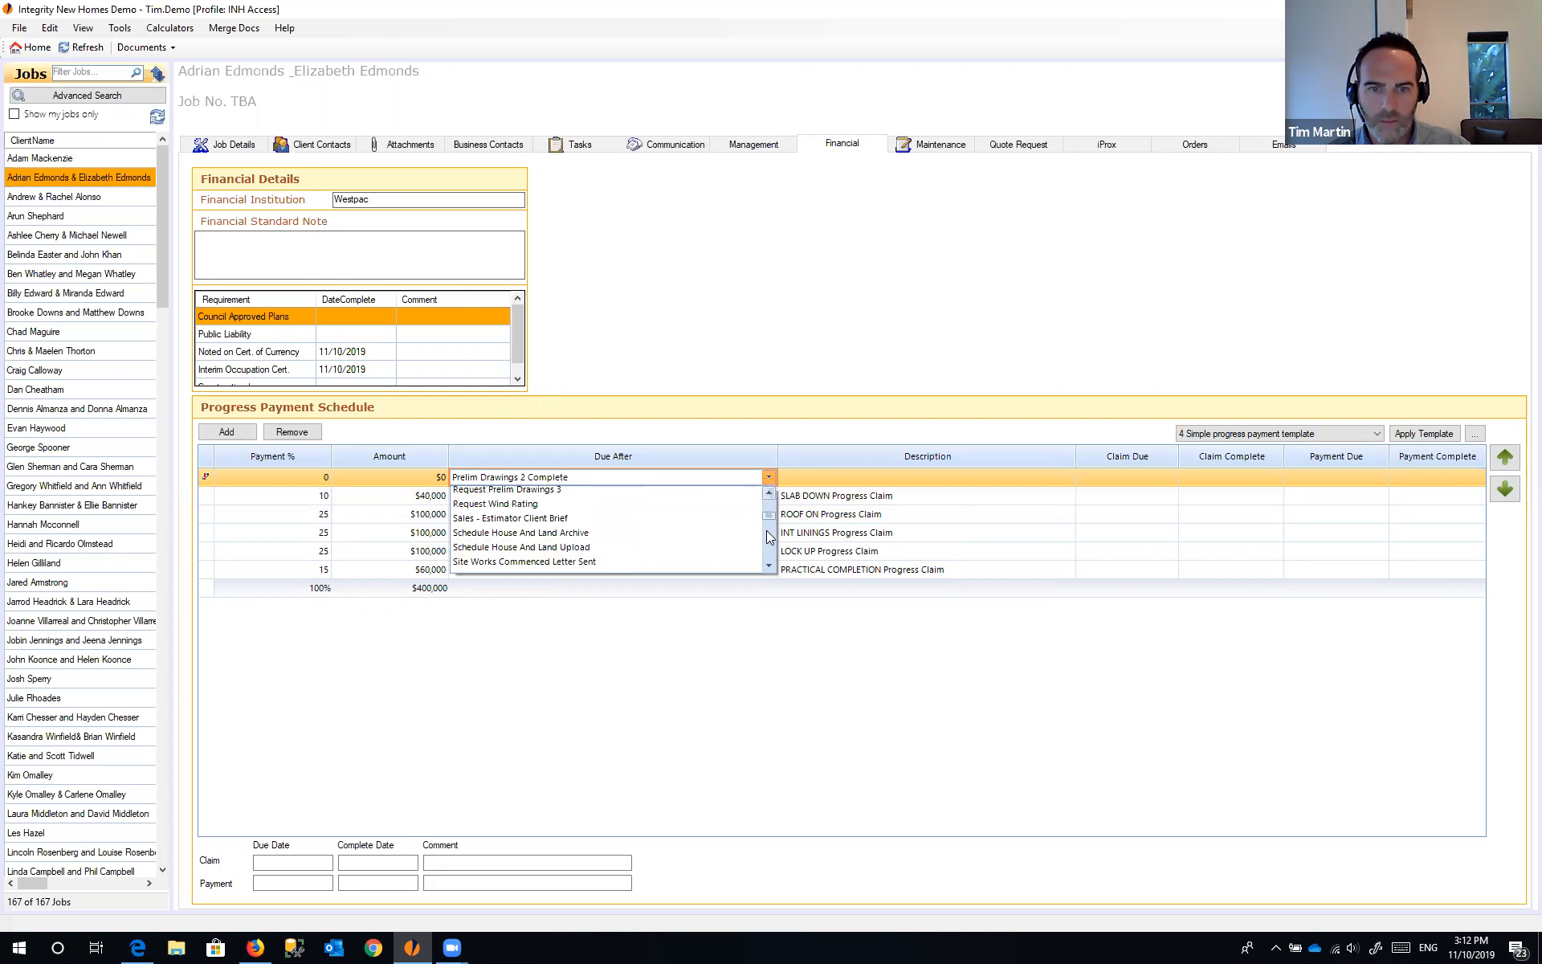
pyautogui.scroll(5, 768, 570)
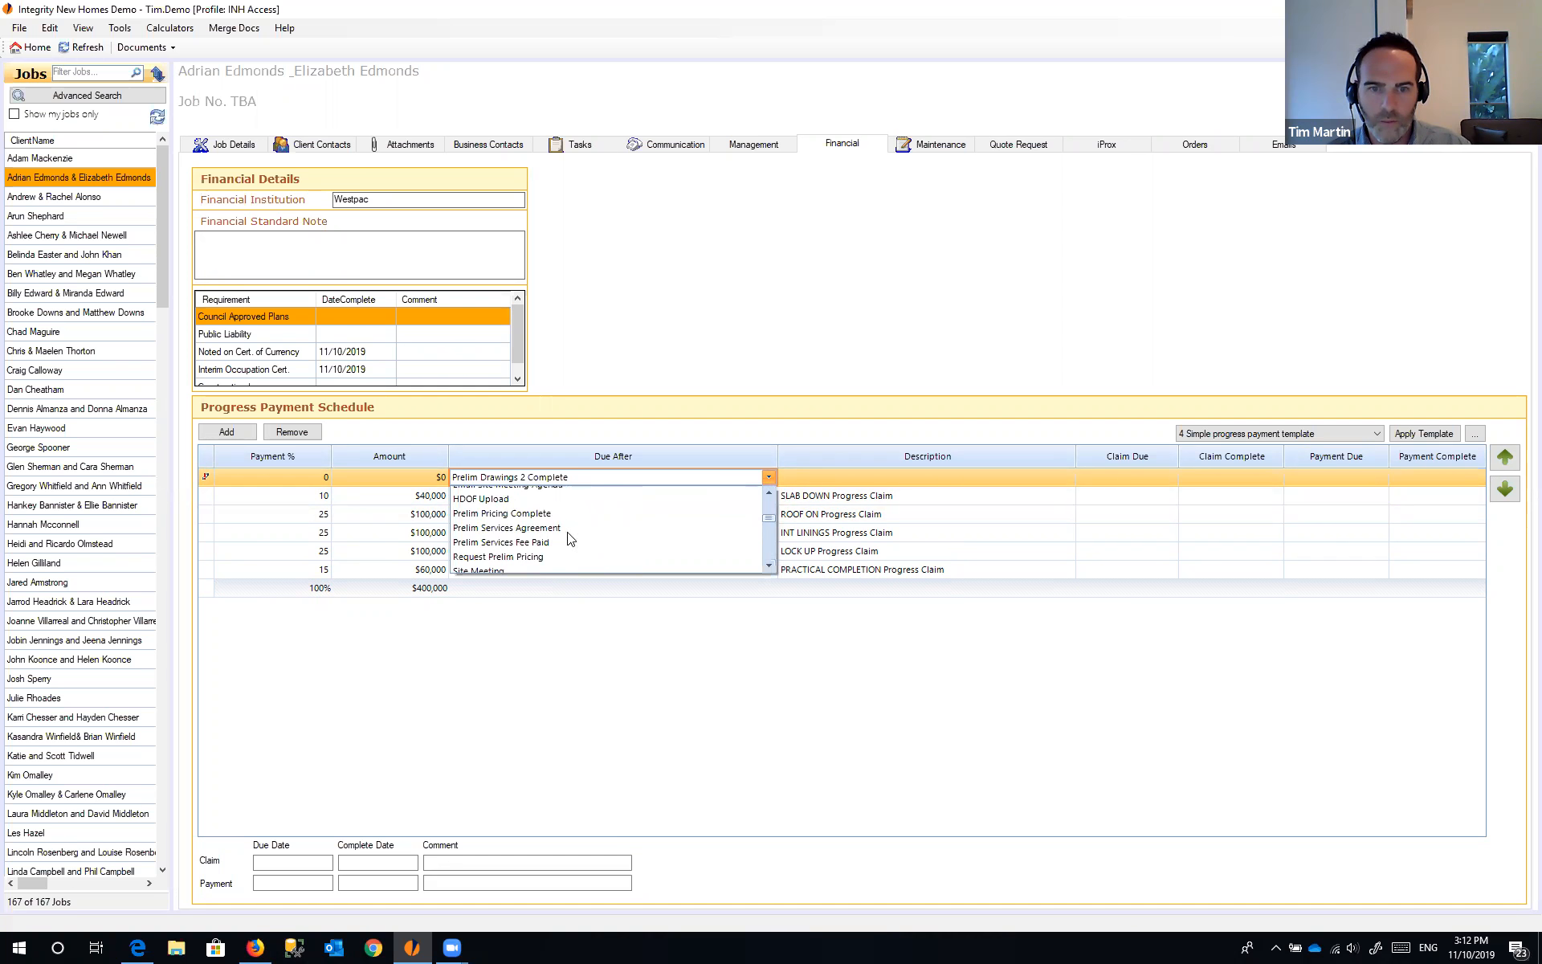
pyautogui.click(501, 543)
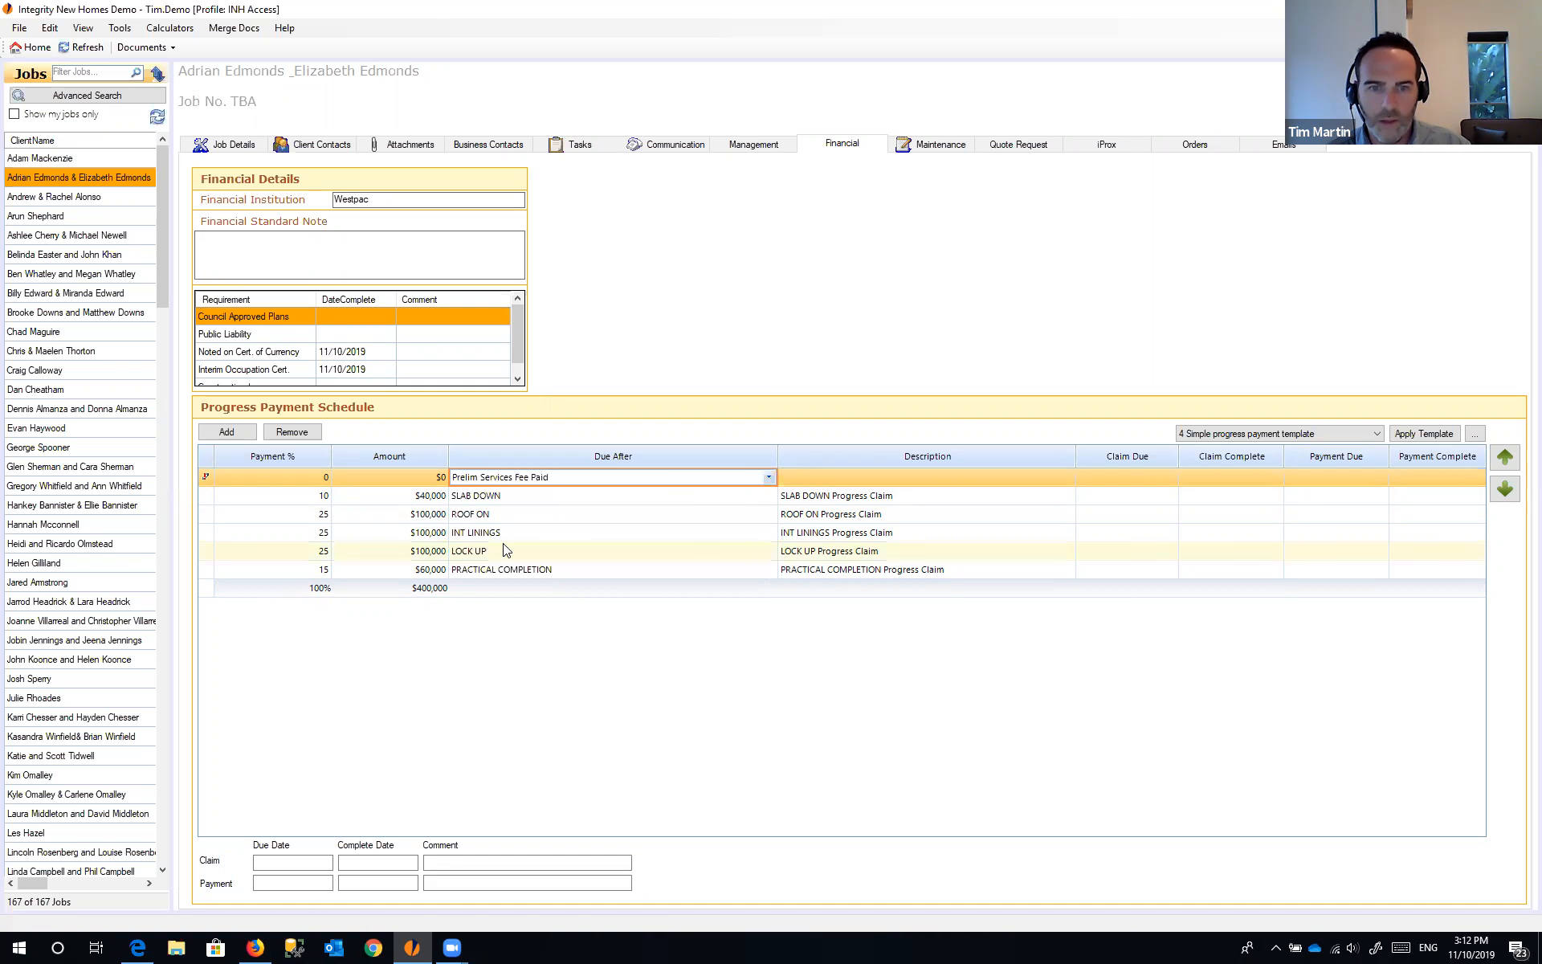
# - Set the payment percentage of the Prelim Services Fee Paid stage to 5 and of the ROOF ON stage to 20
pyautogui.click(321, 477)
pyautogui.write('5')
pyautogui.press('Tab')
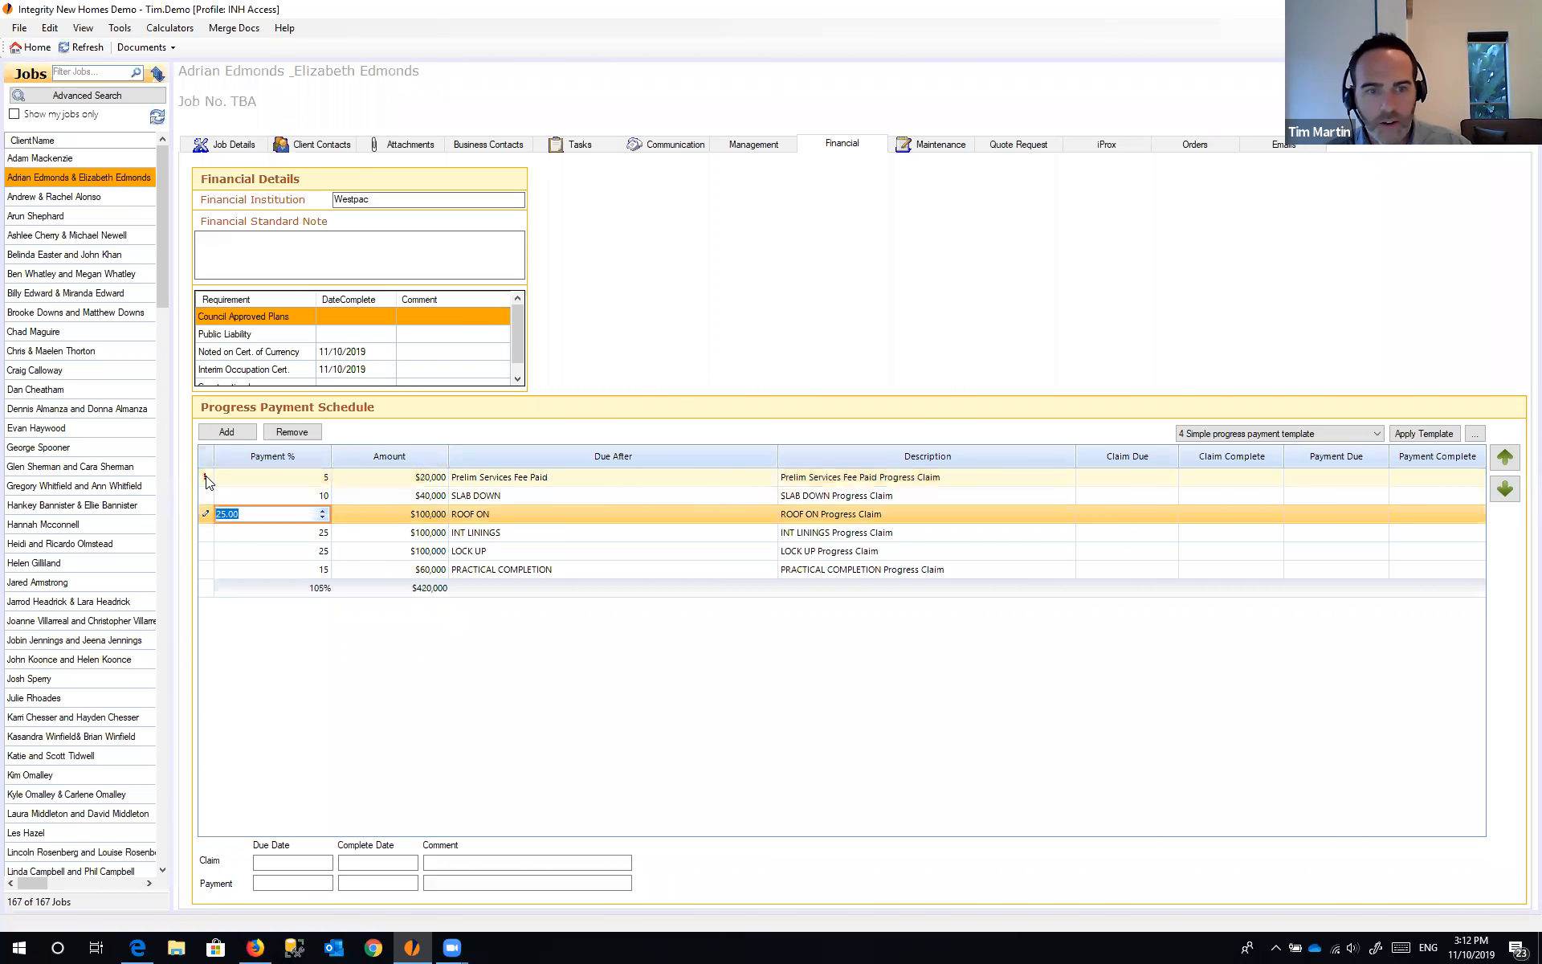
pyautogui.moveTo(233, 487)
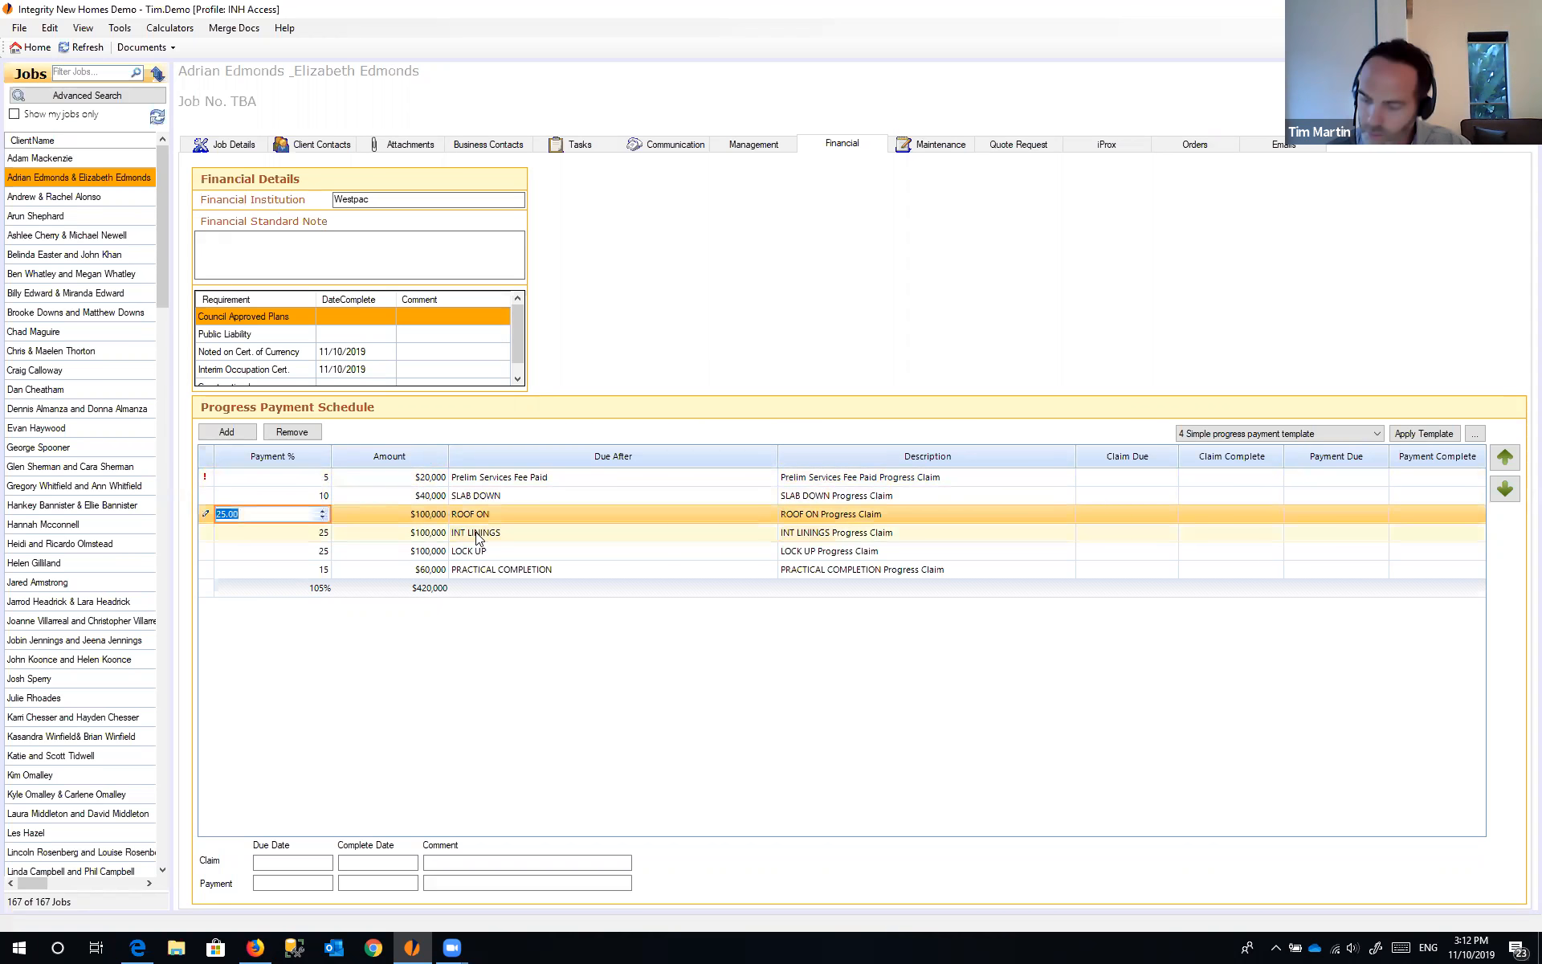
pyautogui.write('20')
pyautogui.press('Return')
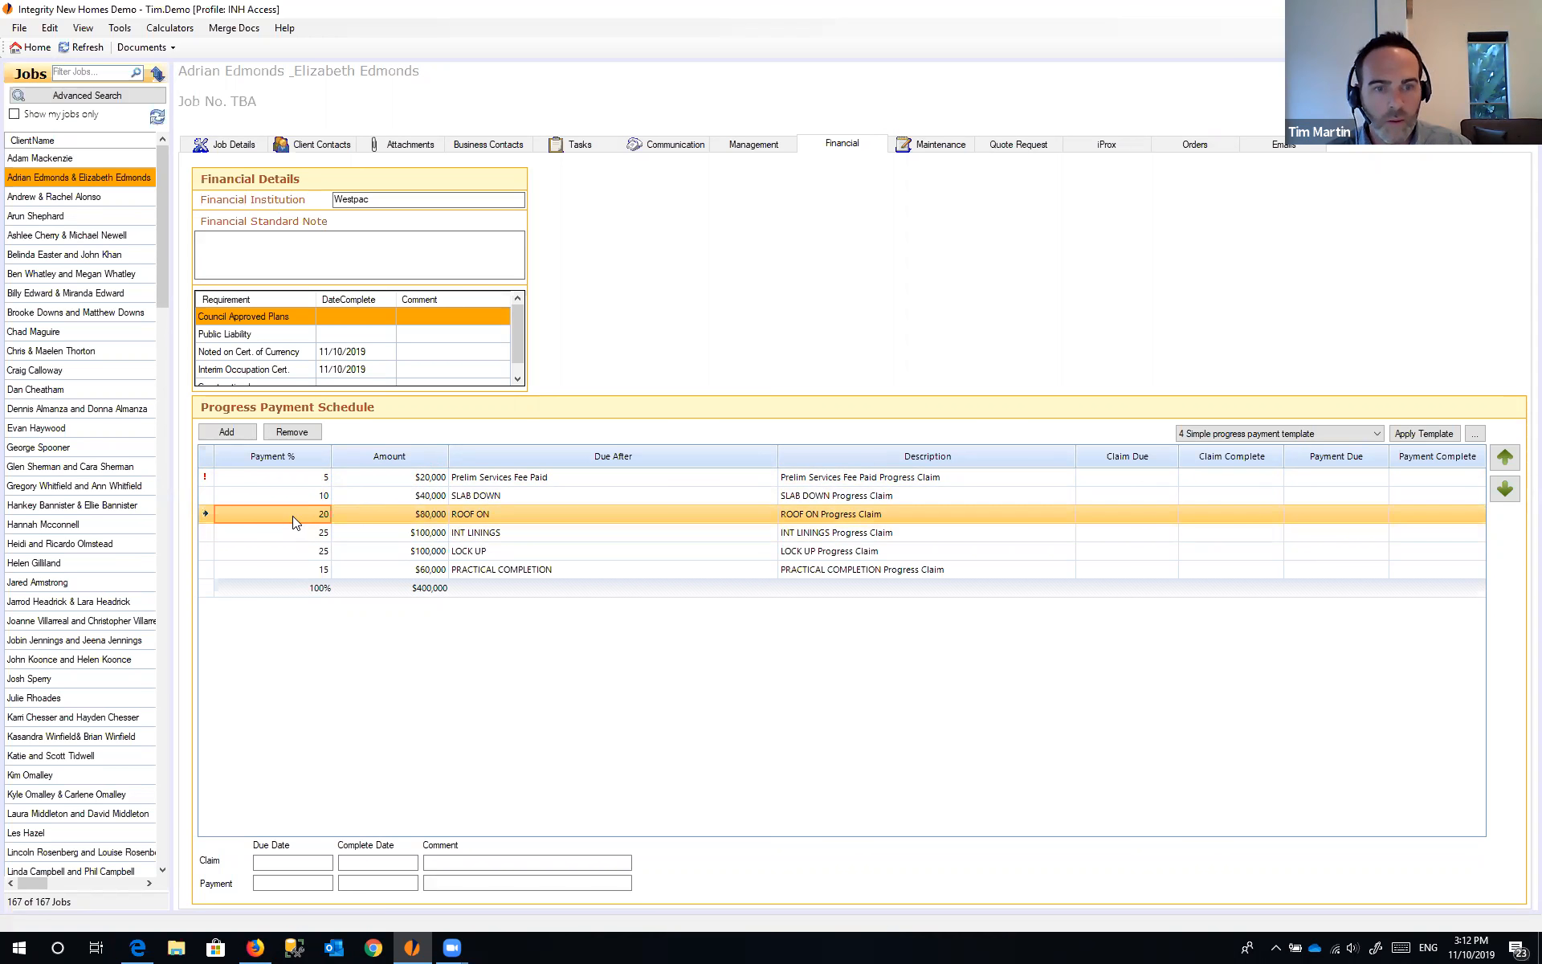
pyautogui.click(313, 549)
pyautogui.click(313, 477)
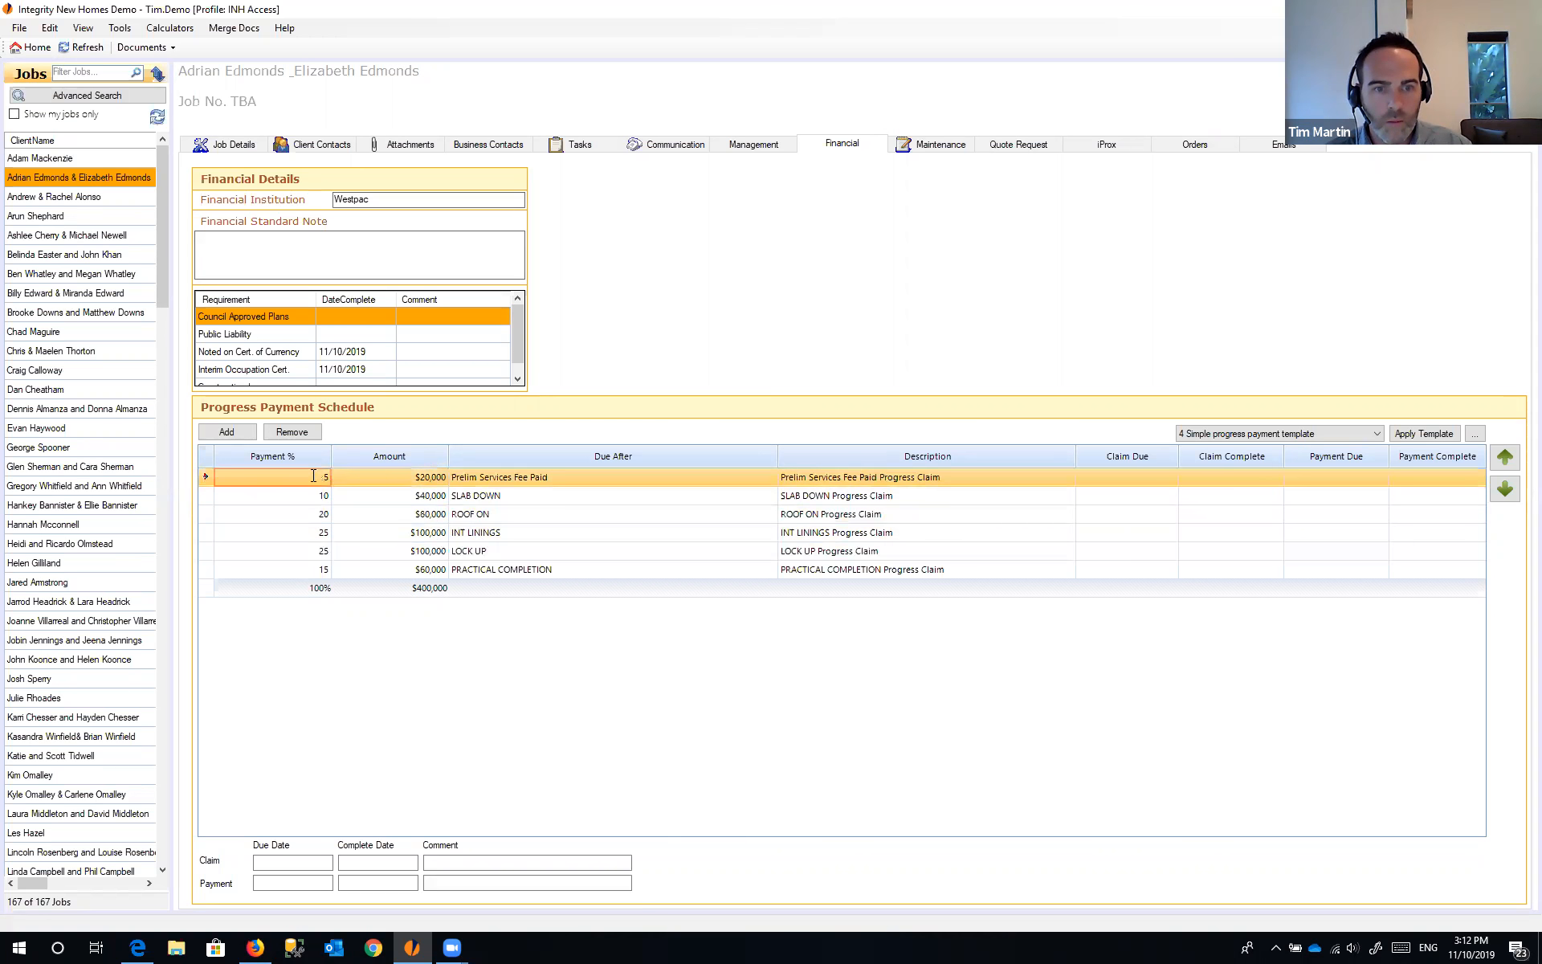
# - Set the Prelim Services Fee Paid stage's payment percentage to 6 and try to save the schedule
pyautogui.click(323, 473)
pyautogui.click(326, 490)
pyautogui.click(311, 477)
pyautogui.click(206, 497)
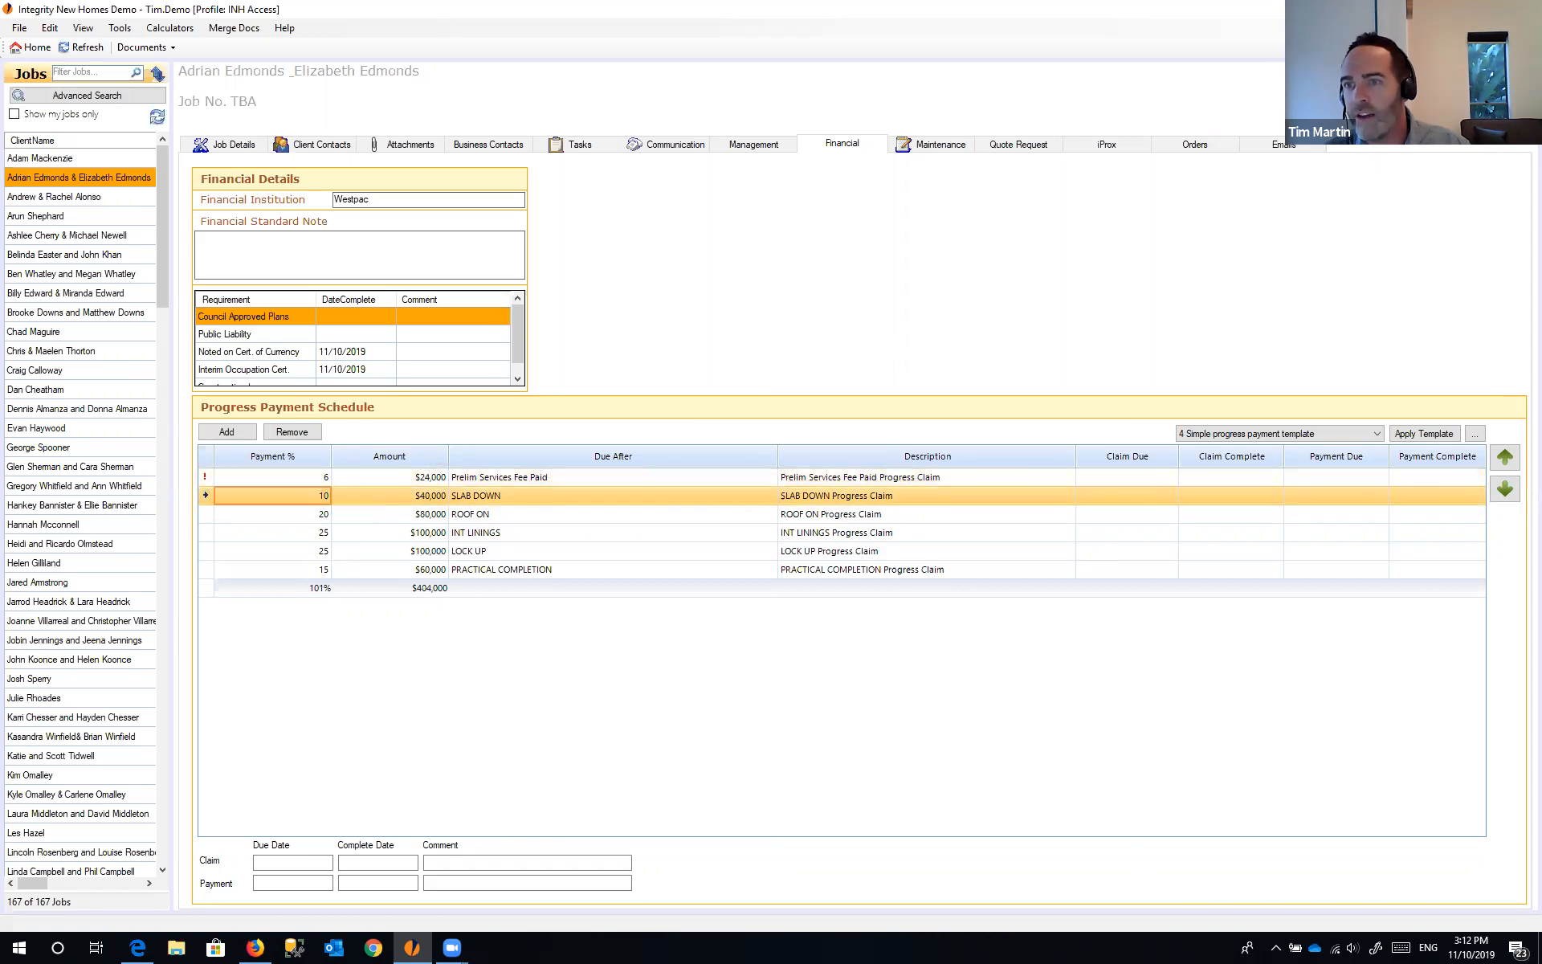
pyautogui.hotkey('ctrl', 's')
# - Set the Prelim Services Fee Paid stage's payment percentage back to 5
pyautogui.click(857, 532)
pyautogui.click(323, 477)
pyautogui.write('5')
pyautogui.press('Tab')
pyautogui.click(208, 497)
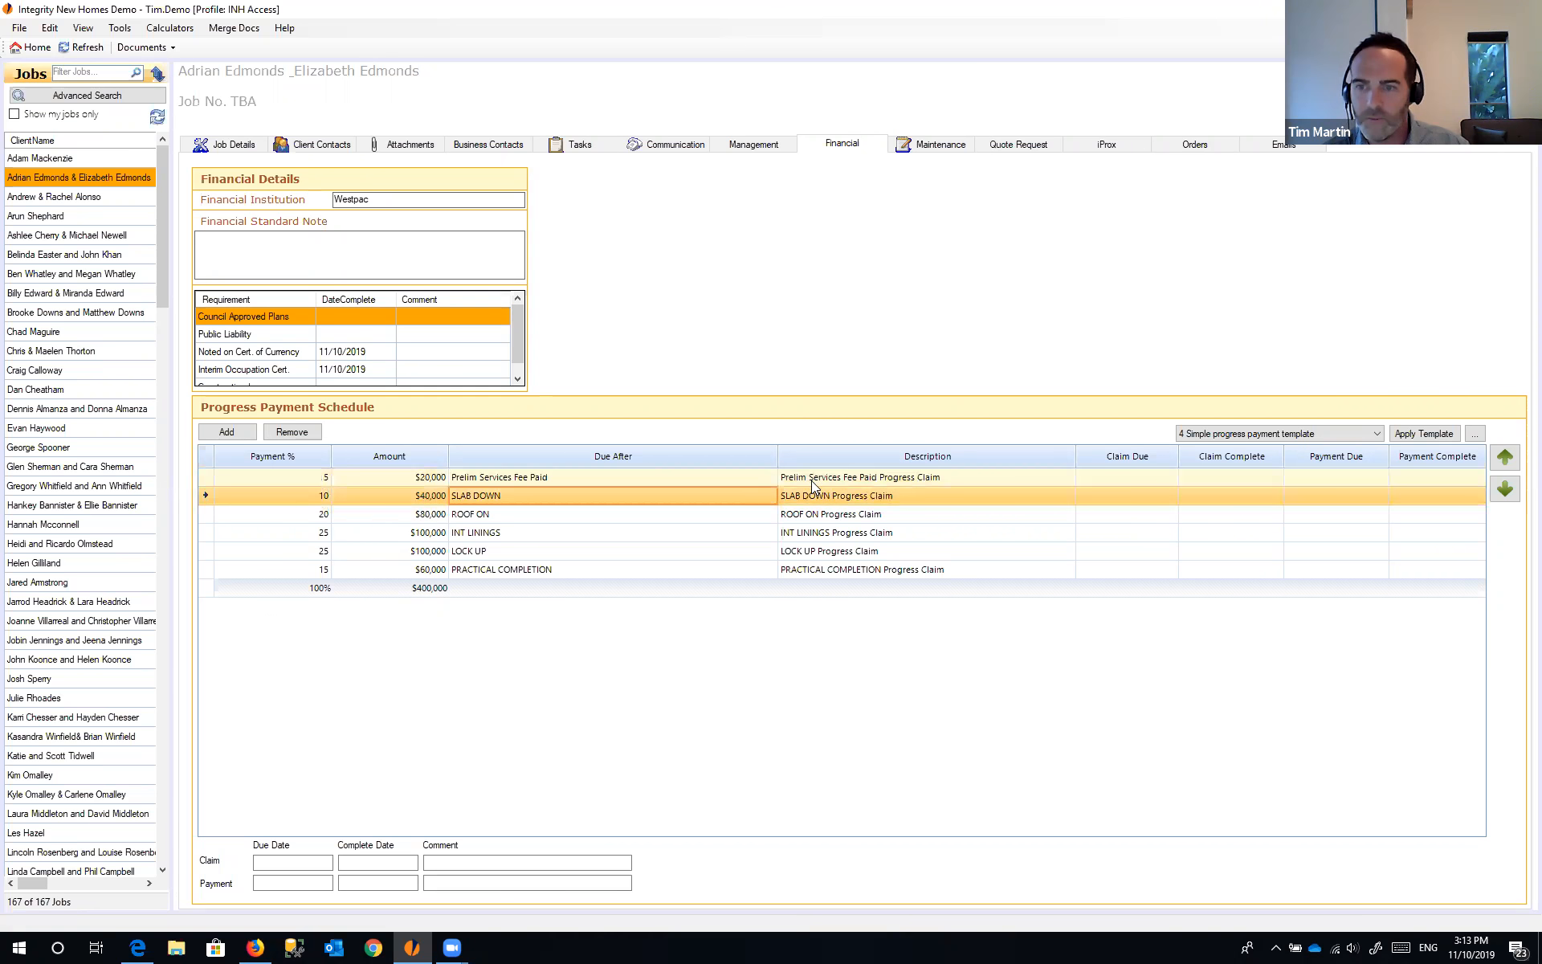